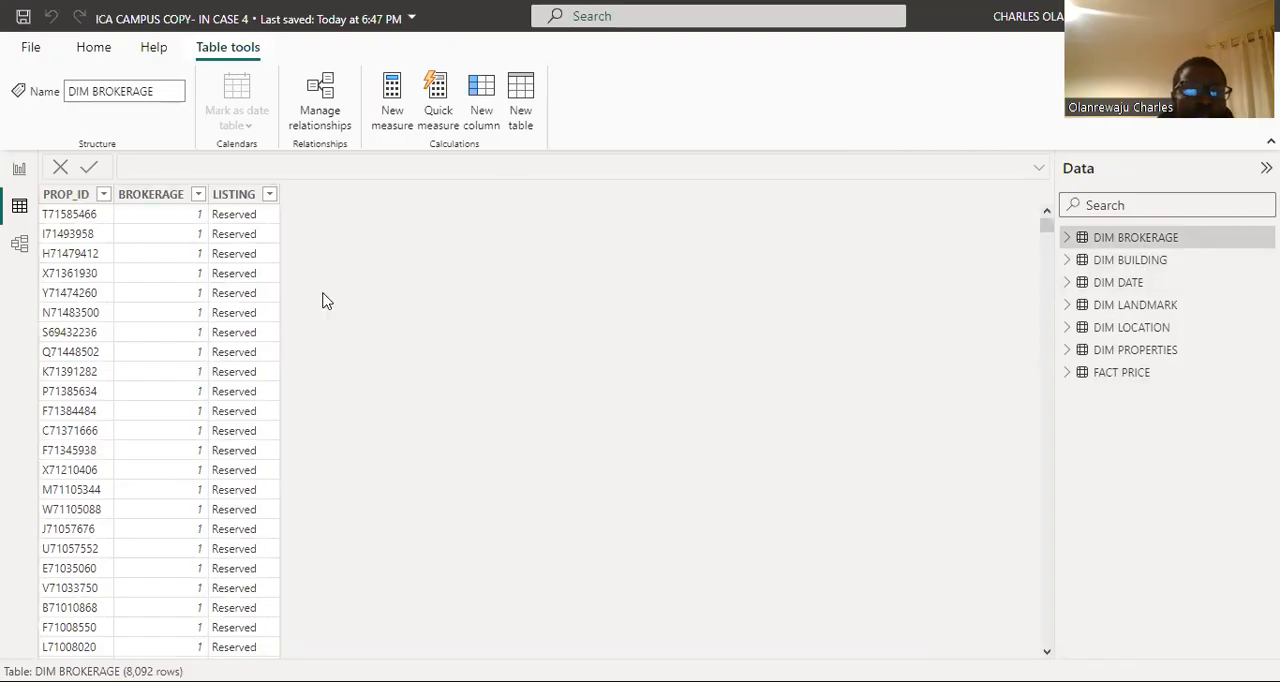
Step: Add a new report page and place an empty scatter chart near the page's upper-left corner
left_click(20, 175)
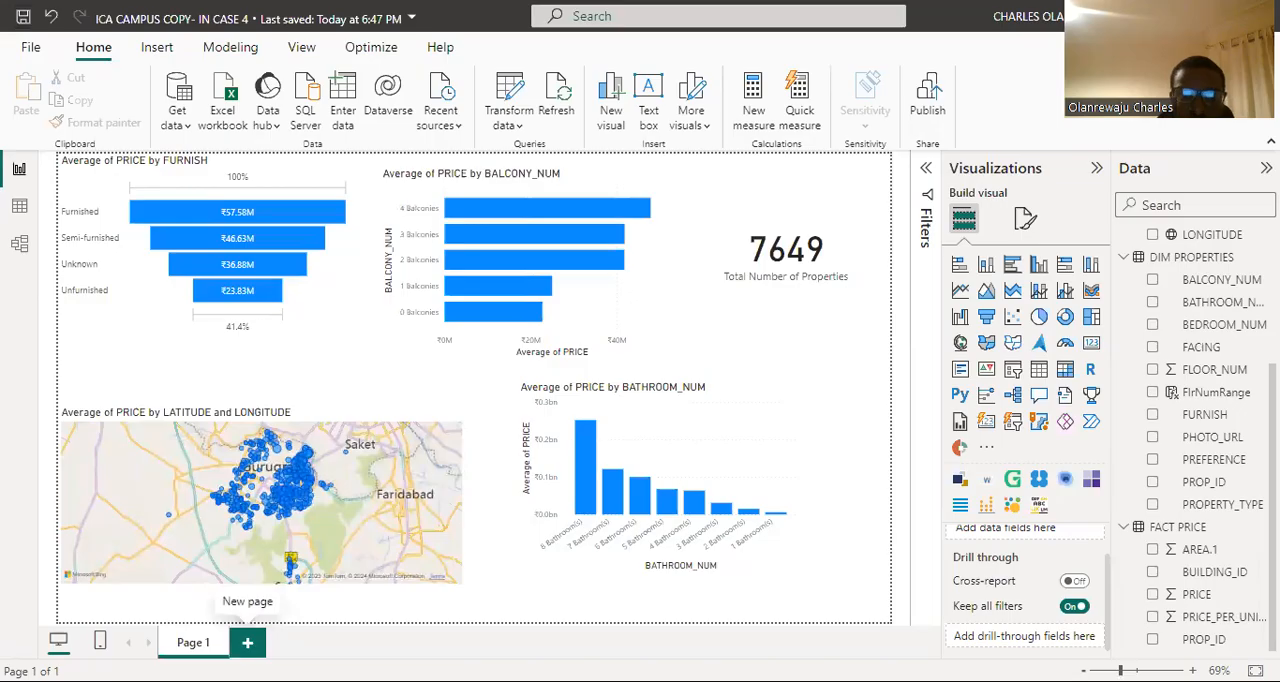
left_click(247, 645)
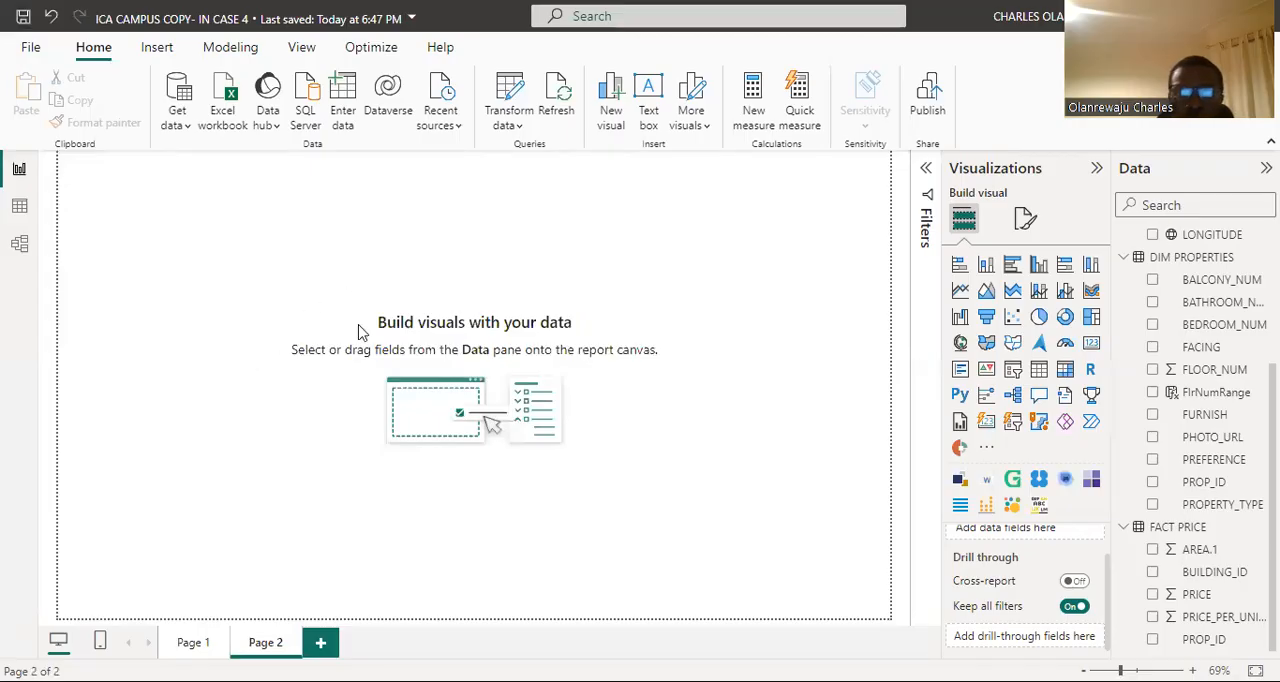
left_click(1012, 316)
left_click_drag(185, 280, 200, 318)
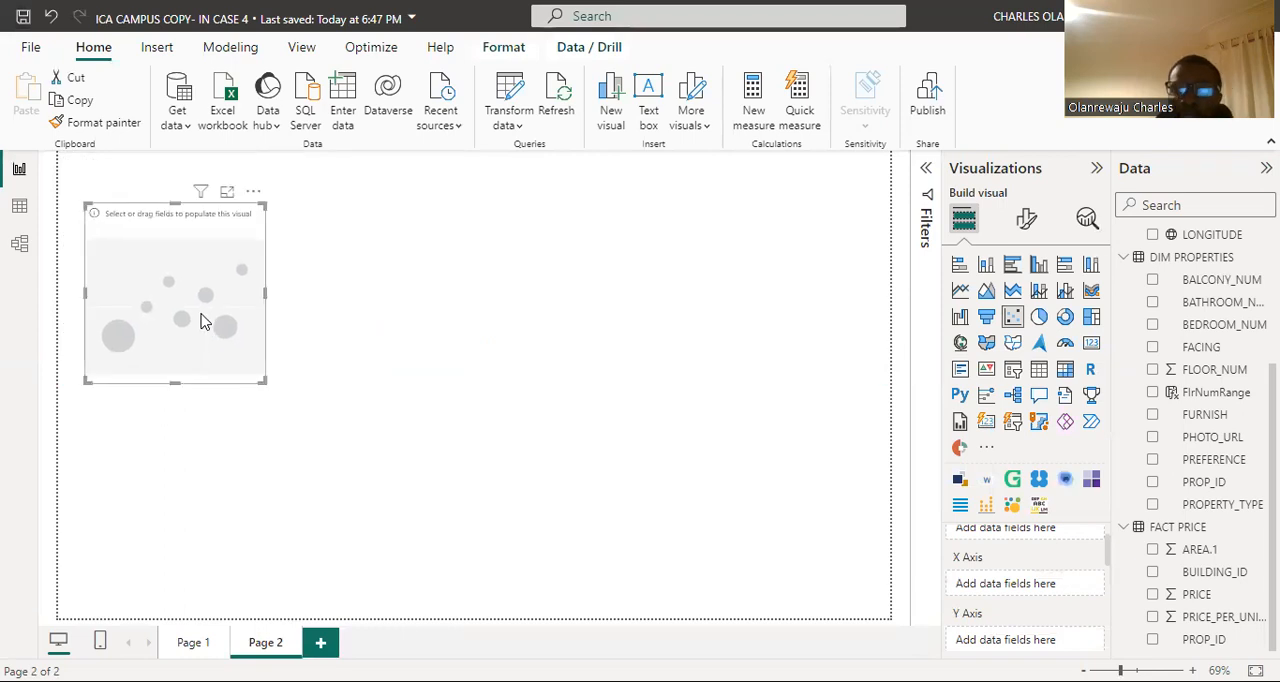
left_click_drag(203, 325, 203, 316)
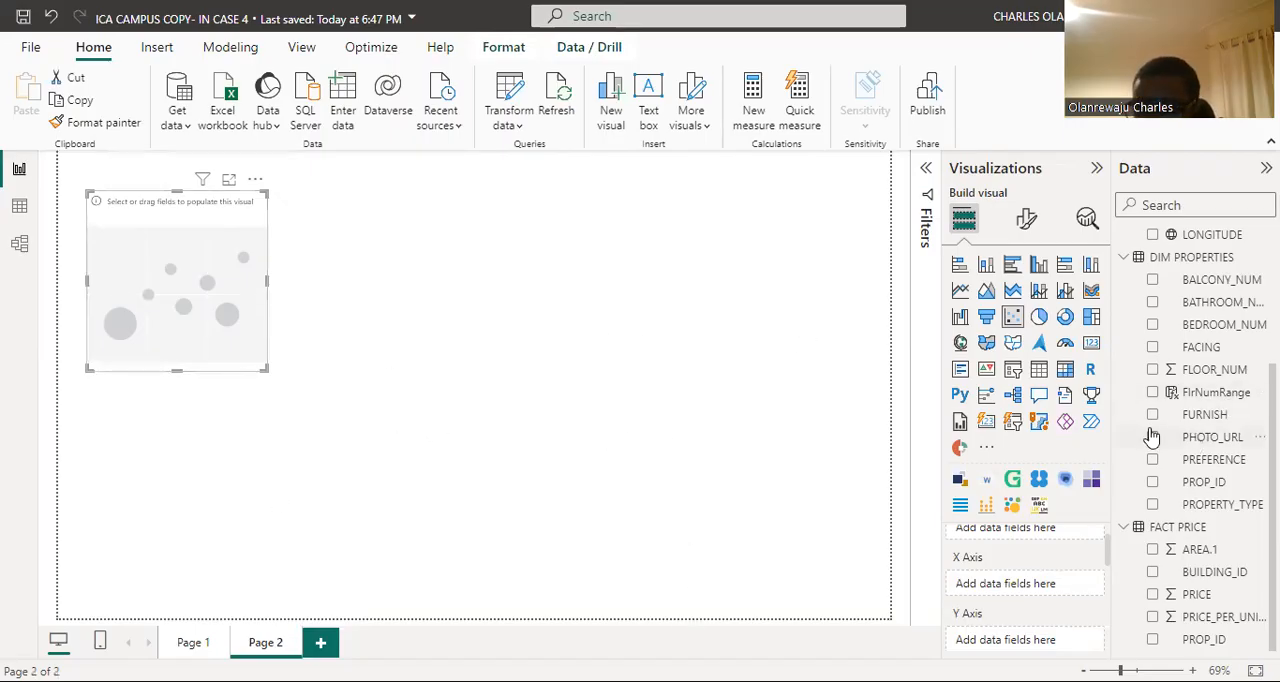
Step: Assign AREA.1 from the FACT PRICE table to the scatter chart's Values
scroll(1019, 596, "up", 1)
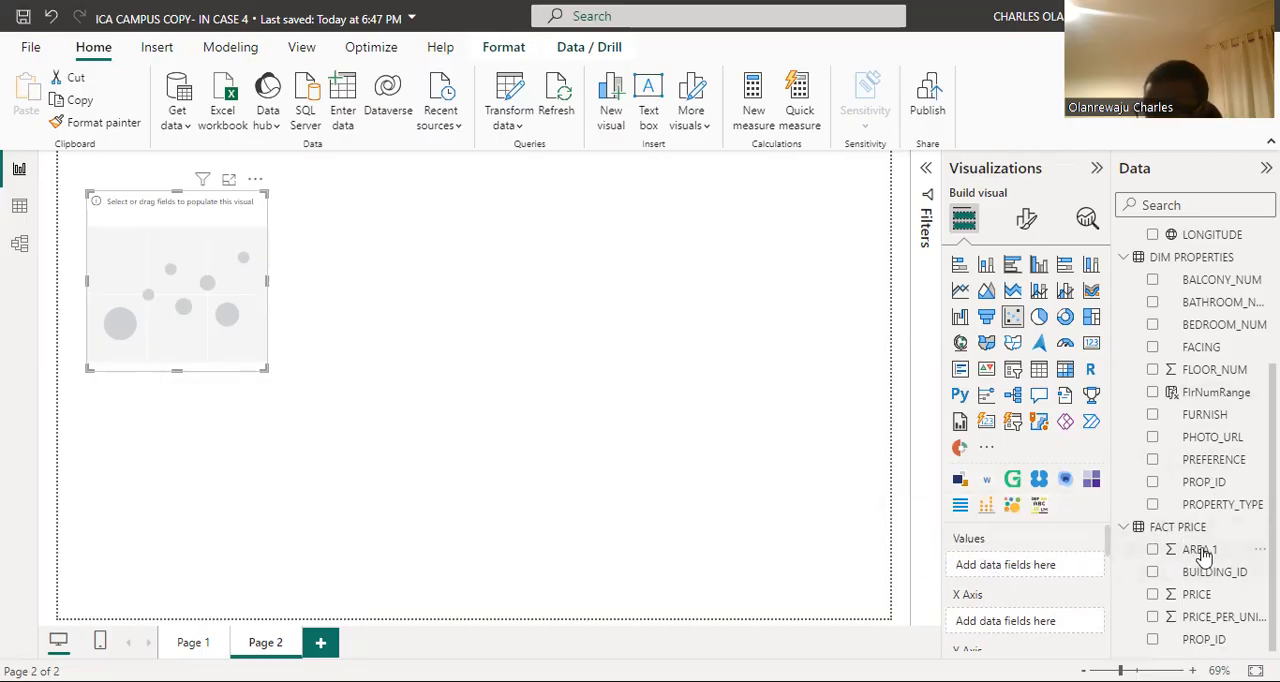
left_click_drag(1203, 549, 1046, 560)
left_click(1048, 484)
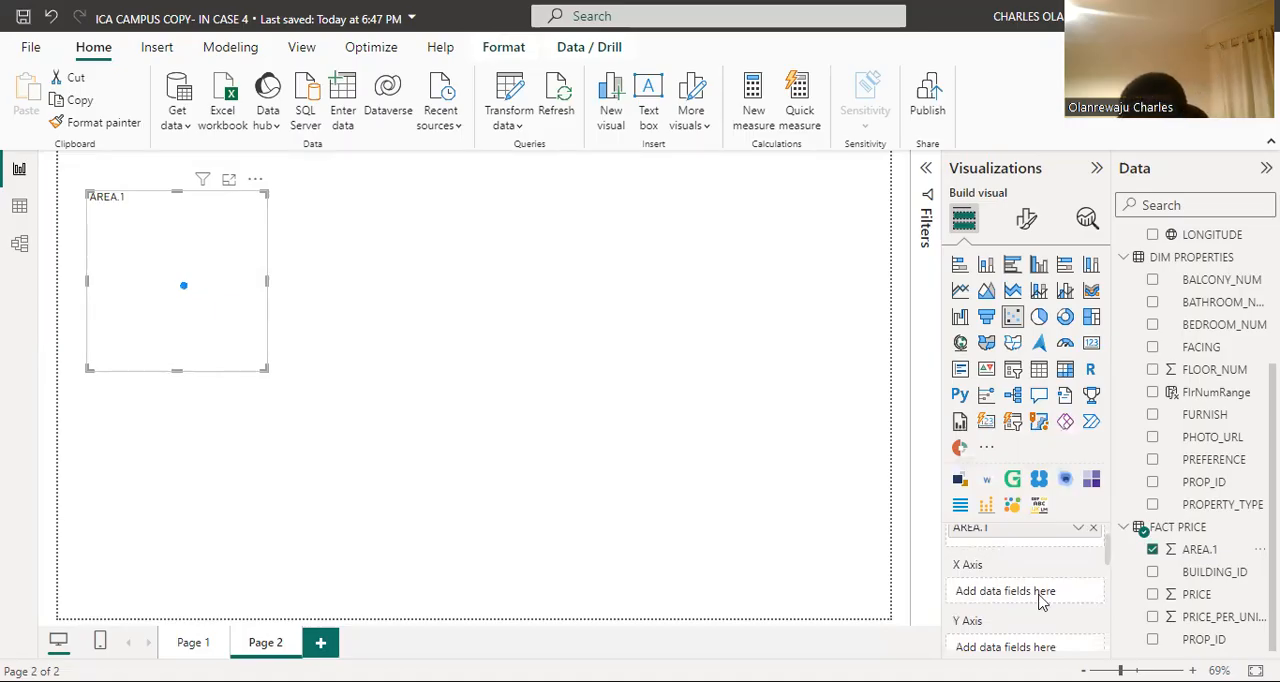
Step: Assign AREA.1 to the scatter chart's X axis, summarized as Average
left_click_drag(1203, 560, 1054, 598)
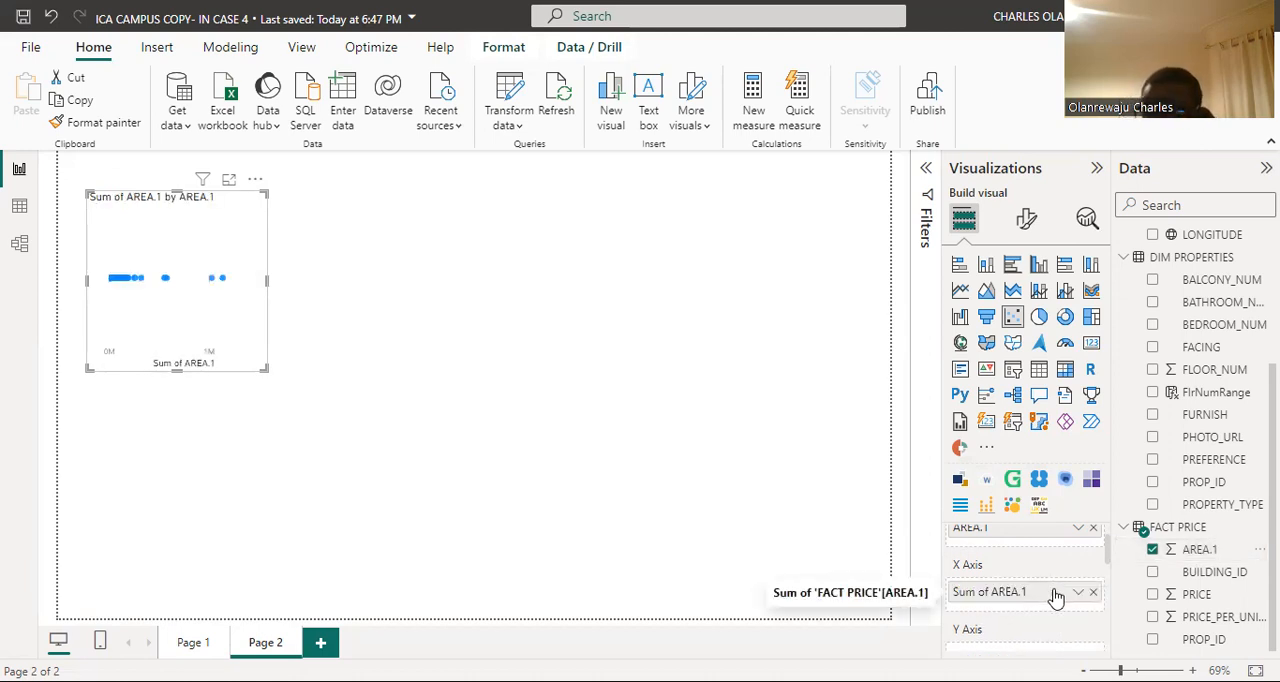
left_click(1078, 592)
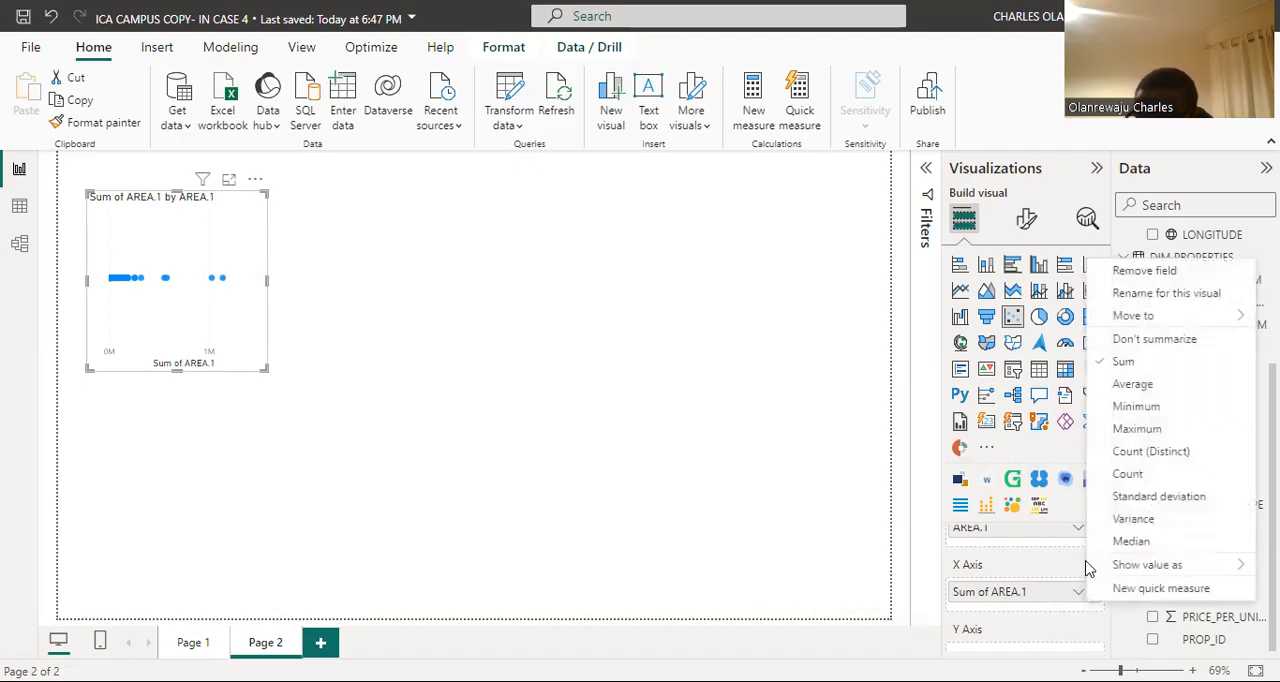
left_click(1133, 386)
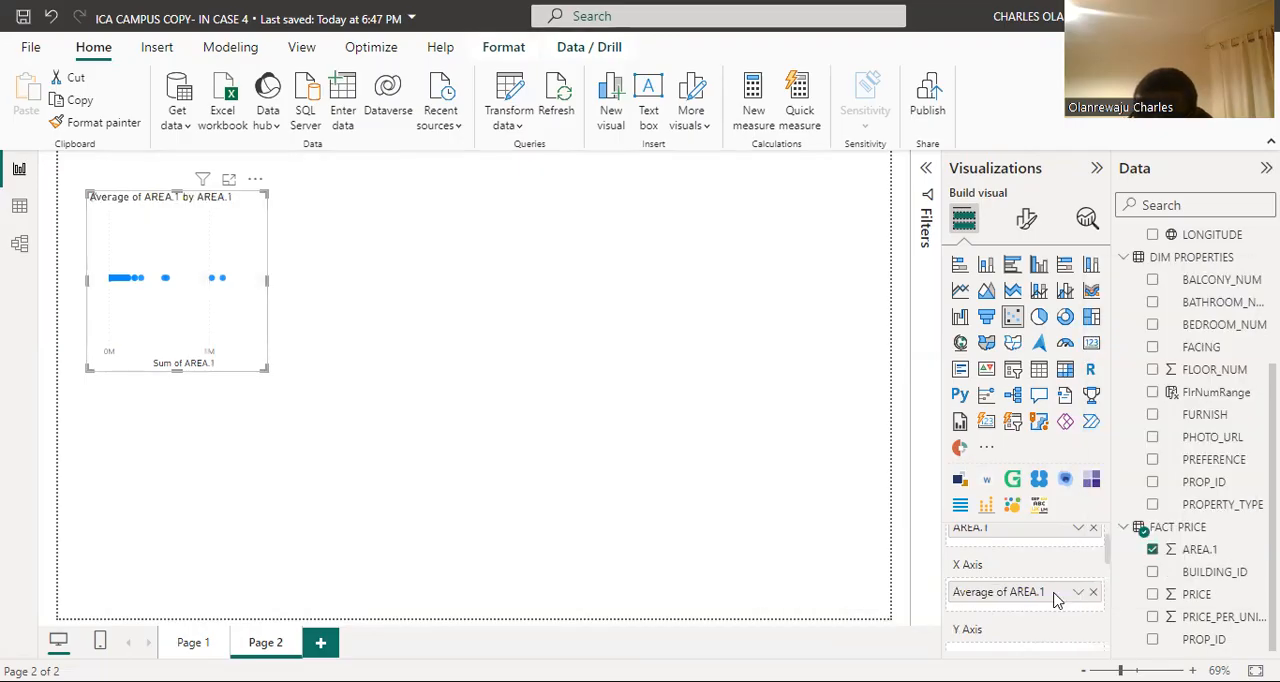
Step: Assign PRICE from FACT PRICE to the scatter chart's Y axis, summarized as Average
scroll(1056, 600, "down", 1)
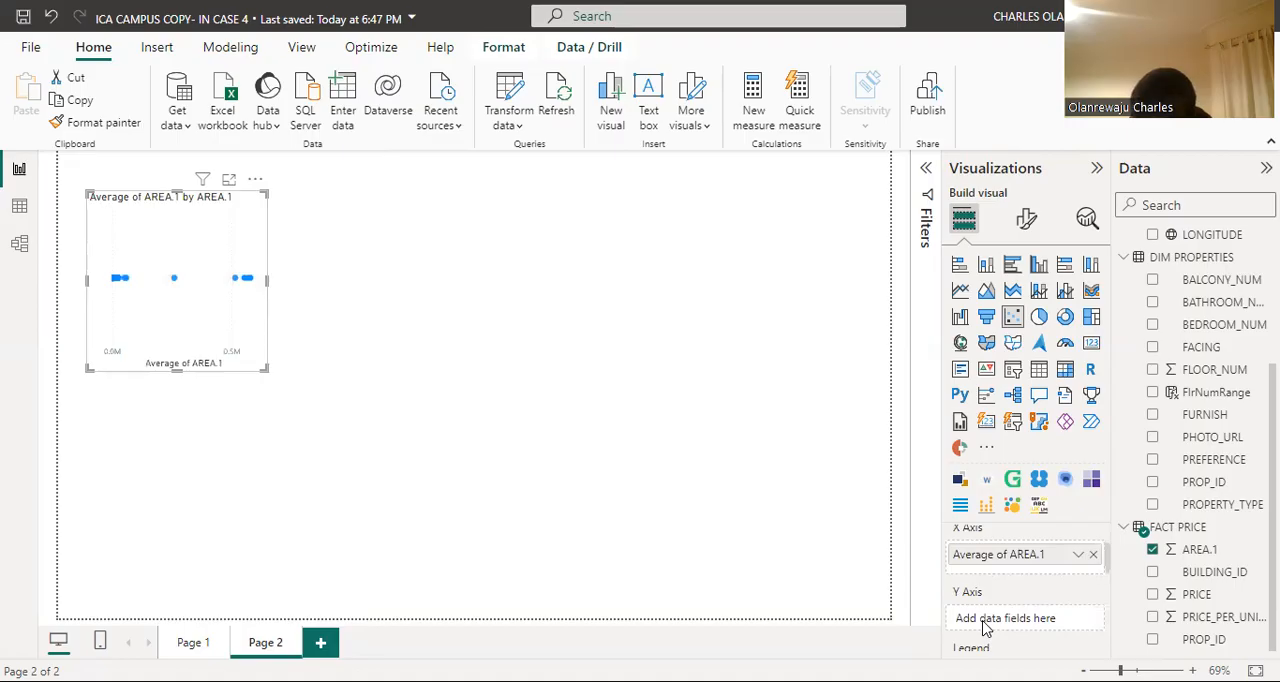
scroll(988, 620, "down", 1)
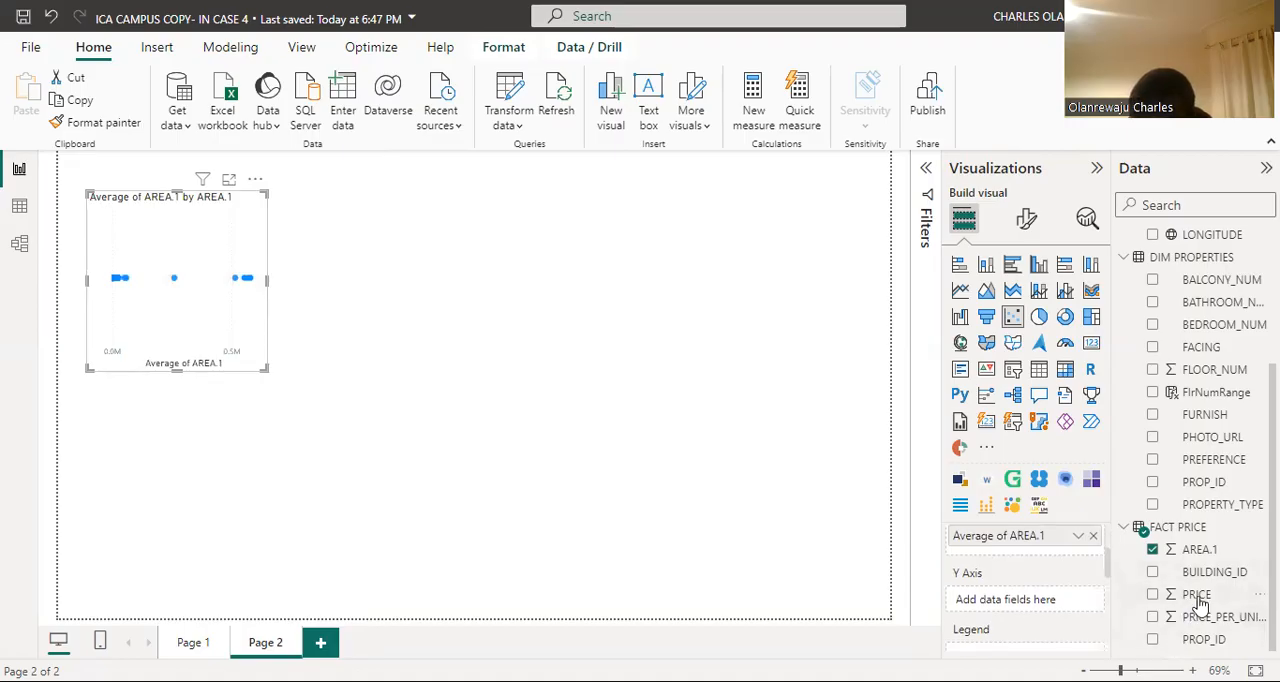
left_click_drag(1162, 600, 1016, 622)
left_click(1077, 601)
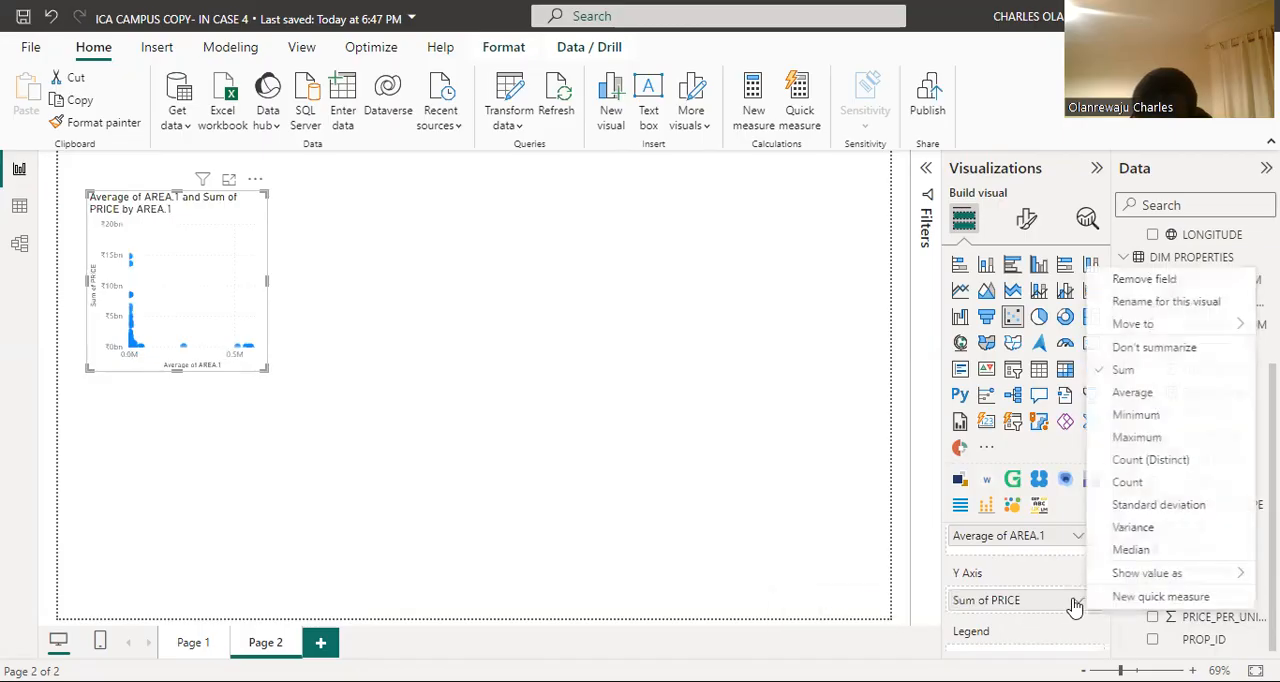
left_click(1150, 398)
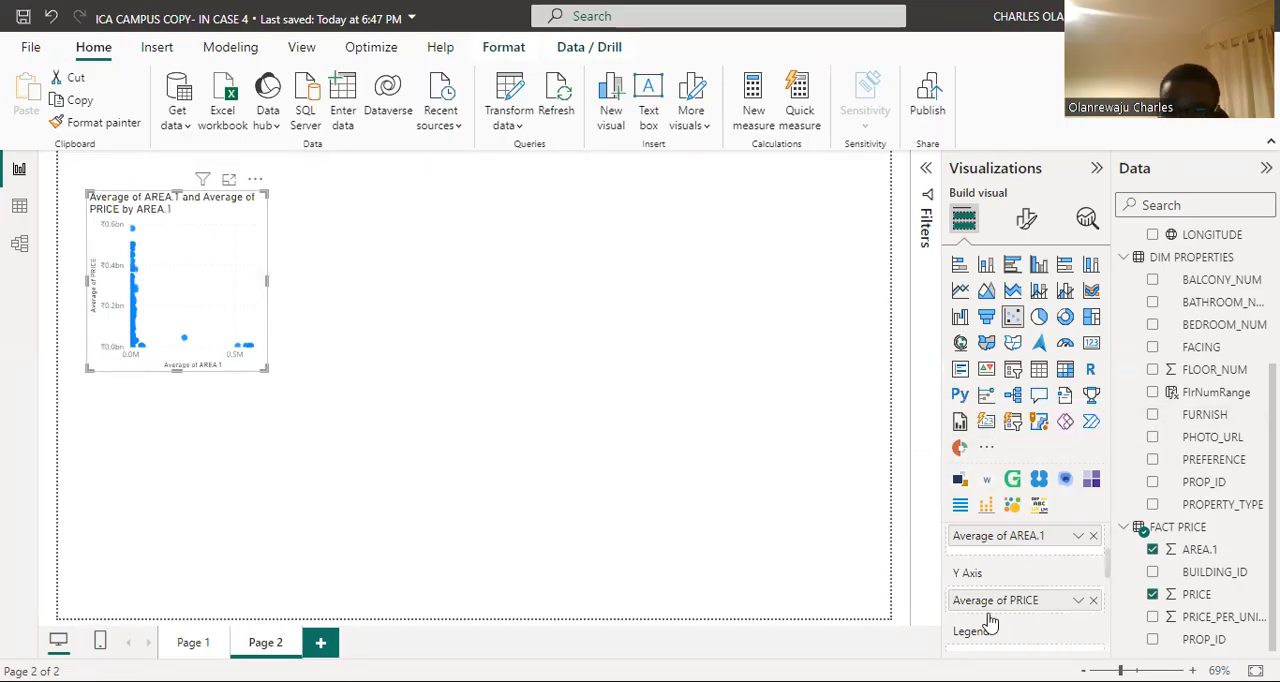
Step: Remove average PRICE from the scatter chart's Y axis and average AREA.1 from its X axis
scroll(988, 622, "down", 2)
scroll(1013, 596, "down", 1)
scroll(1013, 596, "up", 3)
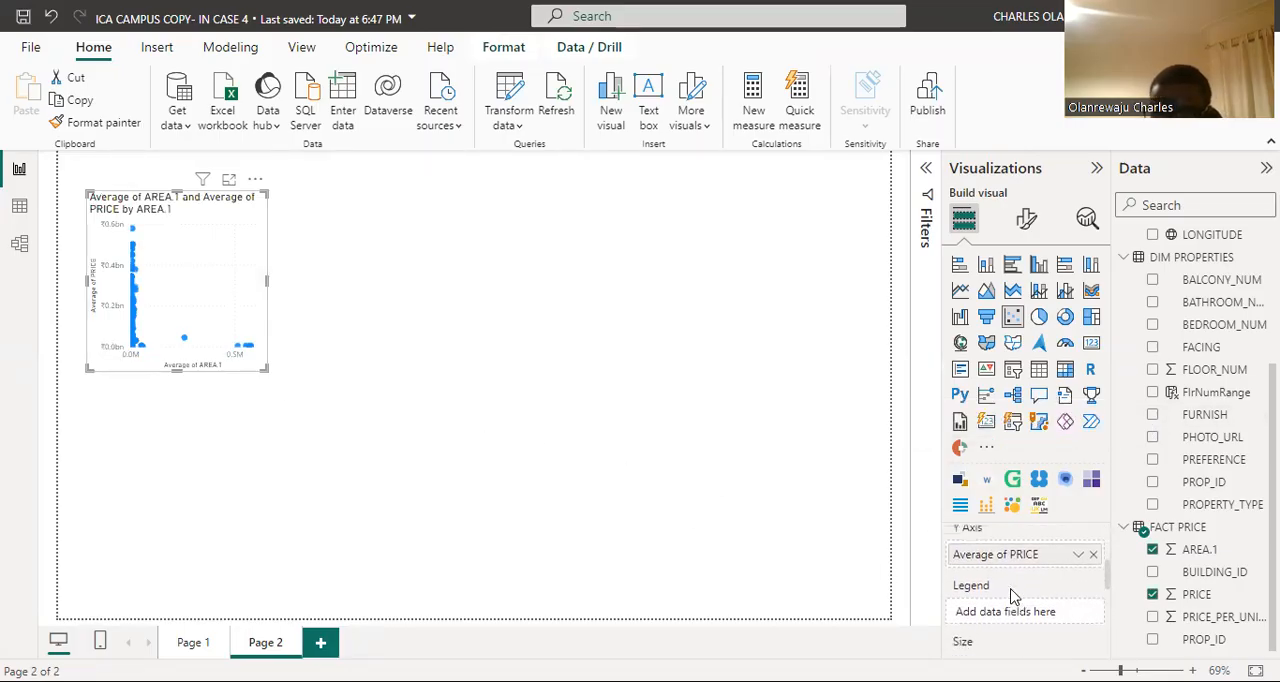
scroll(1005, 591, "up", 1)
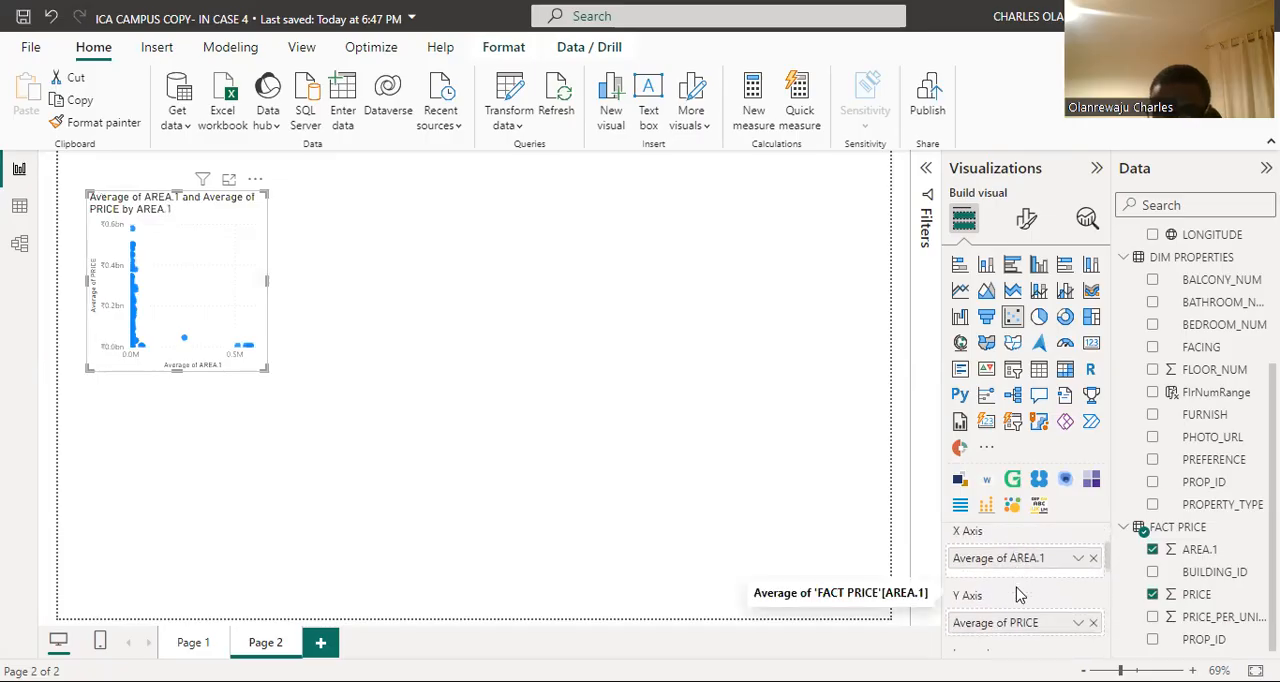
left_click(1093, 620)
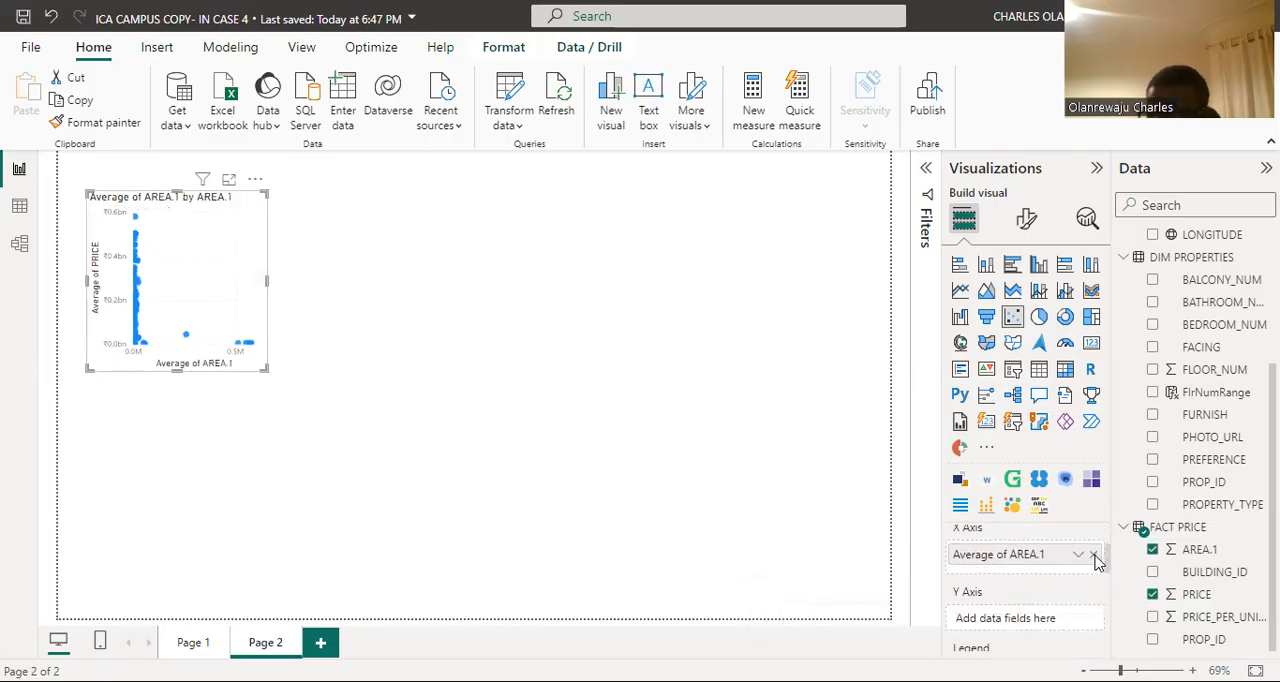
left_click(1094, 555)
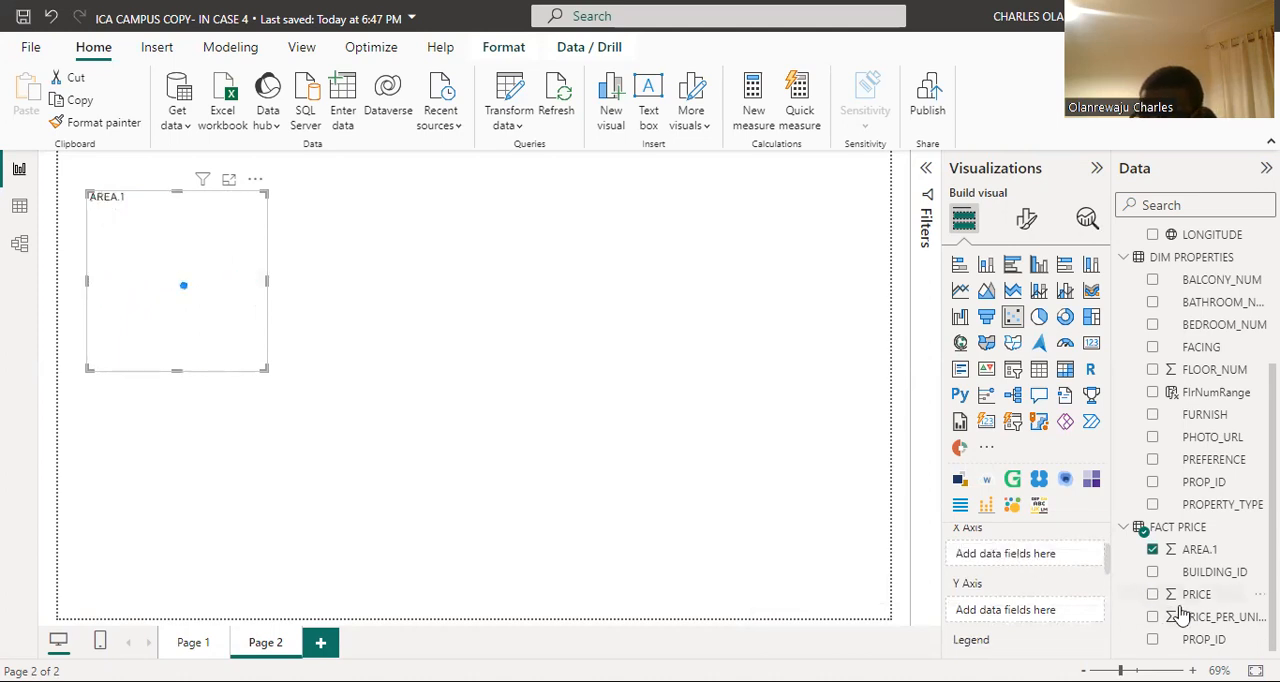
Step: Assign PRICE from FACT PRICE to the scatter chart's X axis, summarized as Average
left_click_drag(1198, 602, 1030, 558)
left_click(1078, 554)
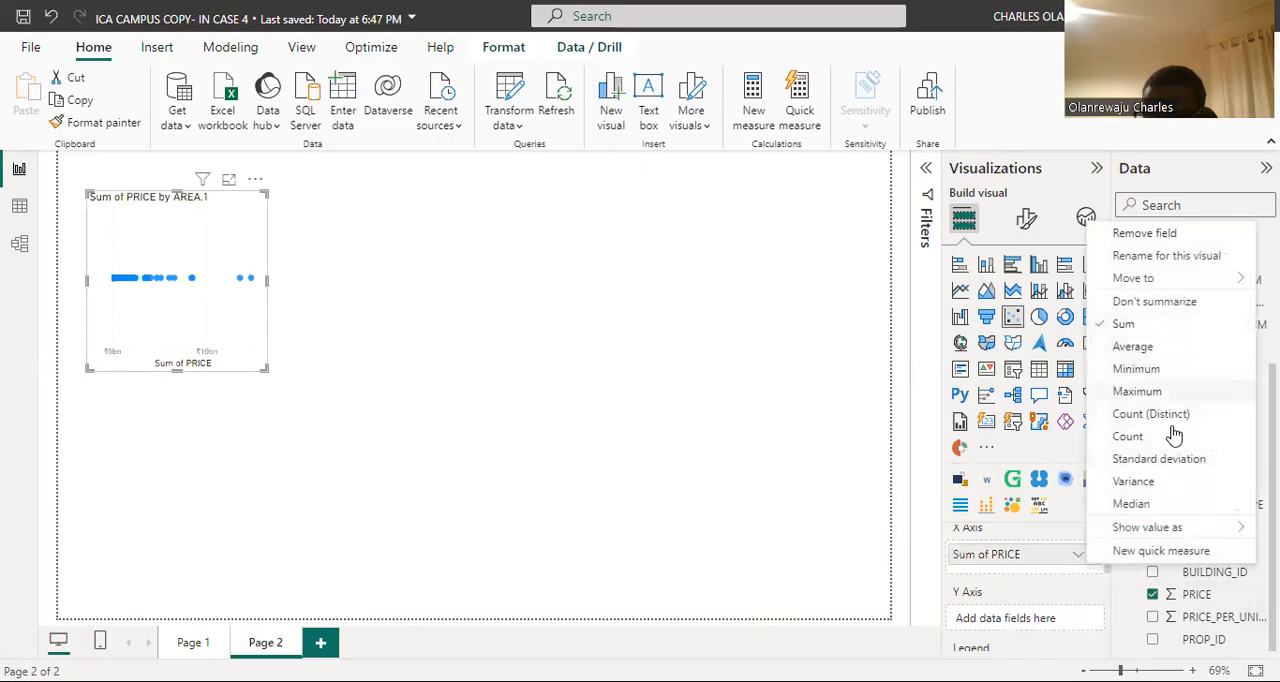
left_click(1133, 346)
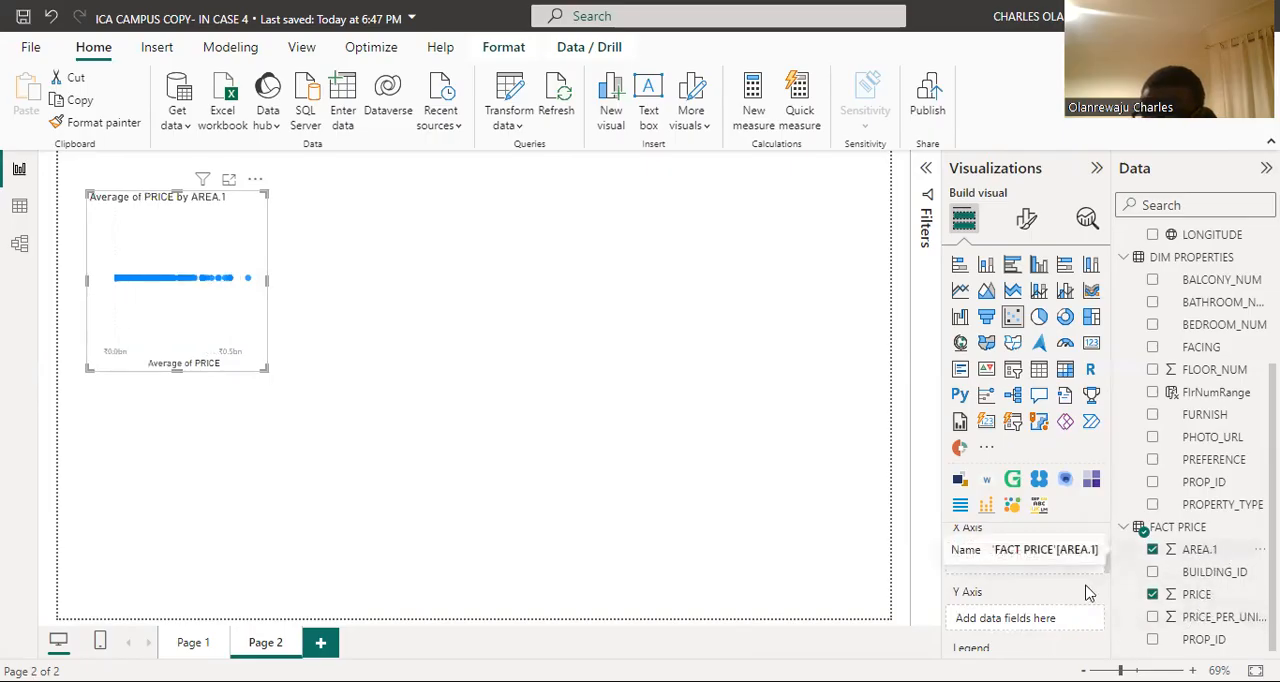
Step: Assign AREA.1 from FACT PRICE to the scatter chart's Y axis, summarized as Average
left_click_drag(1088, 593, 1078, 620)
left_click(1078, 618)
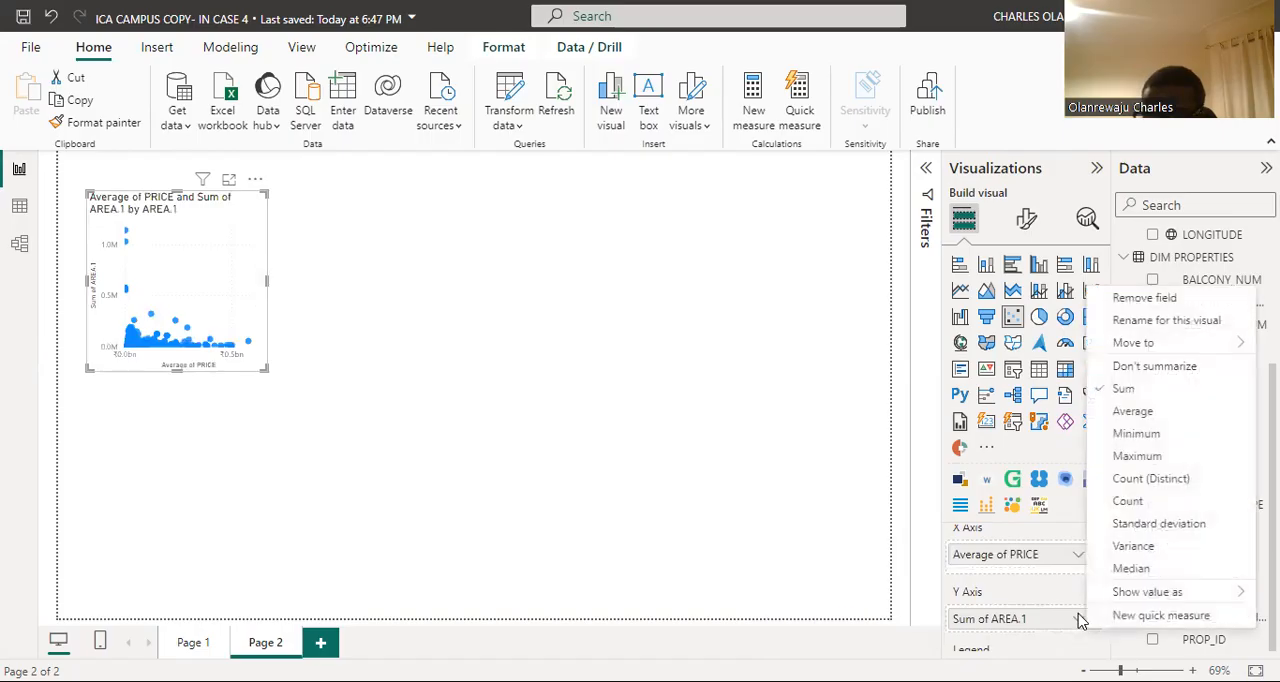
left_click(1159, 415)
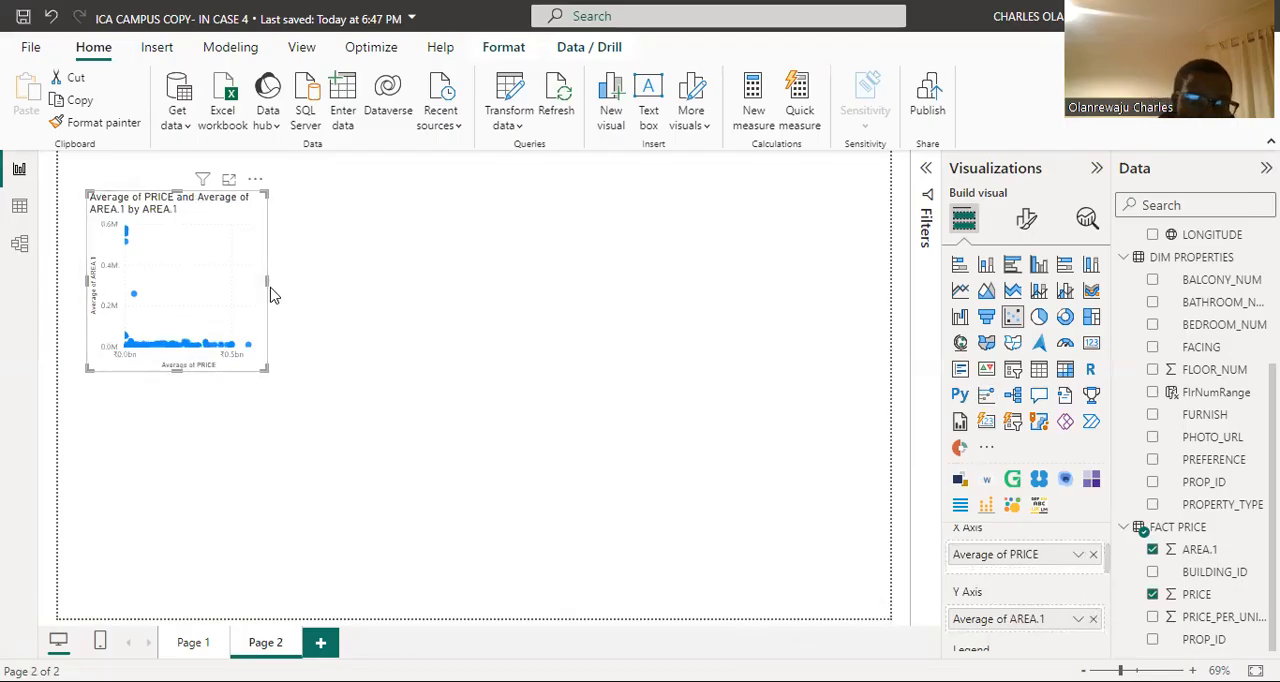
Step: Widen the scatter chart and turn on its trend line
left_click_drag(348, 287, 366, 286)
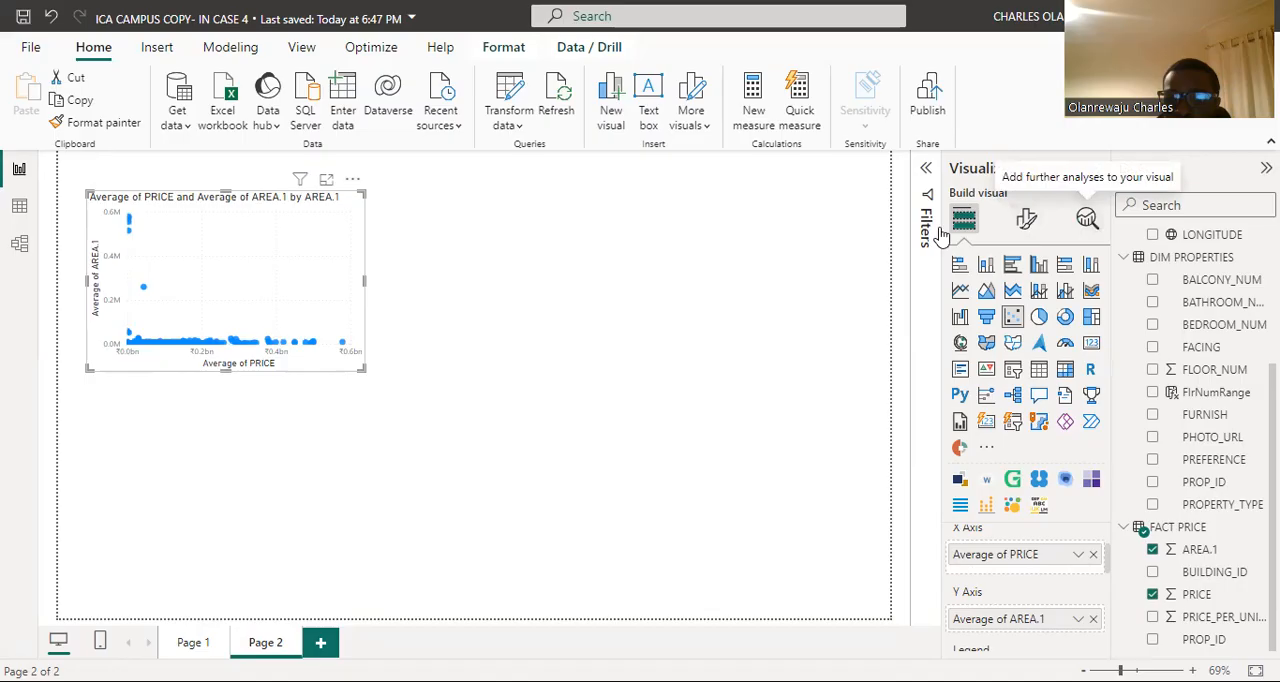
left_click(1087, 220)
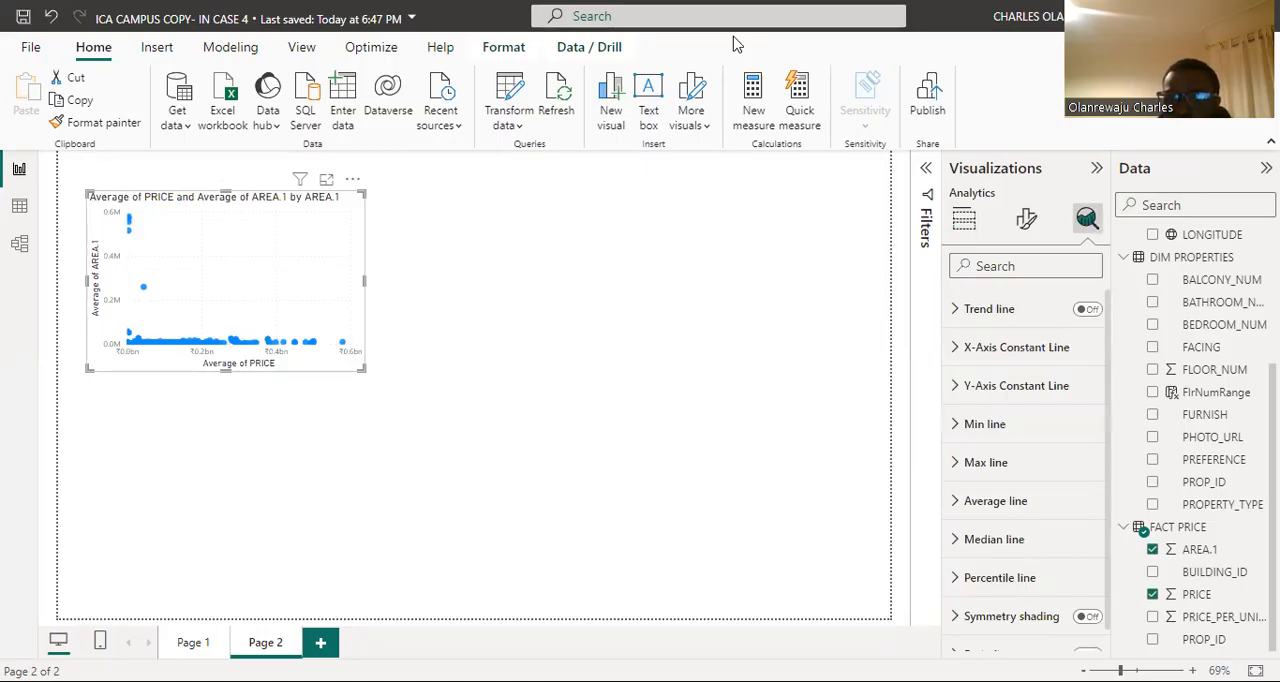
left_click(963, 316)
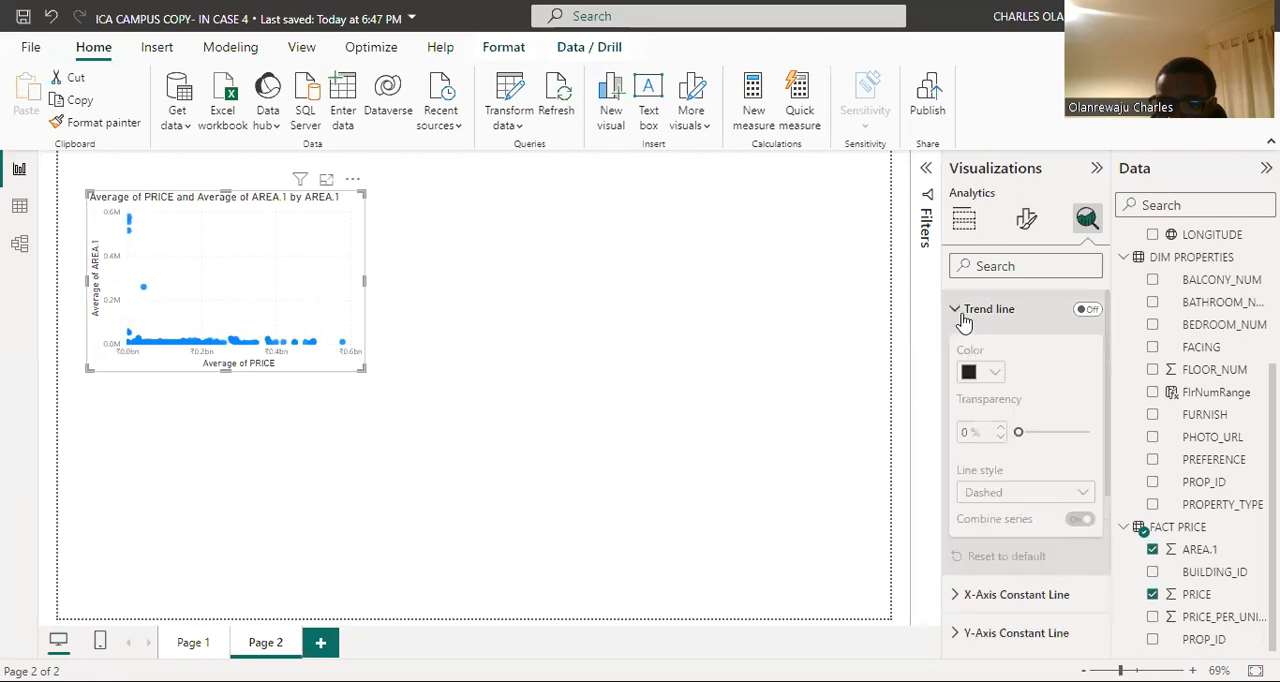
left_click(1088, 311)
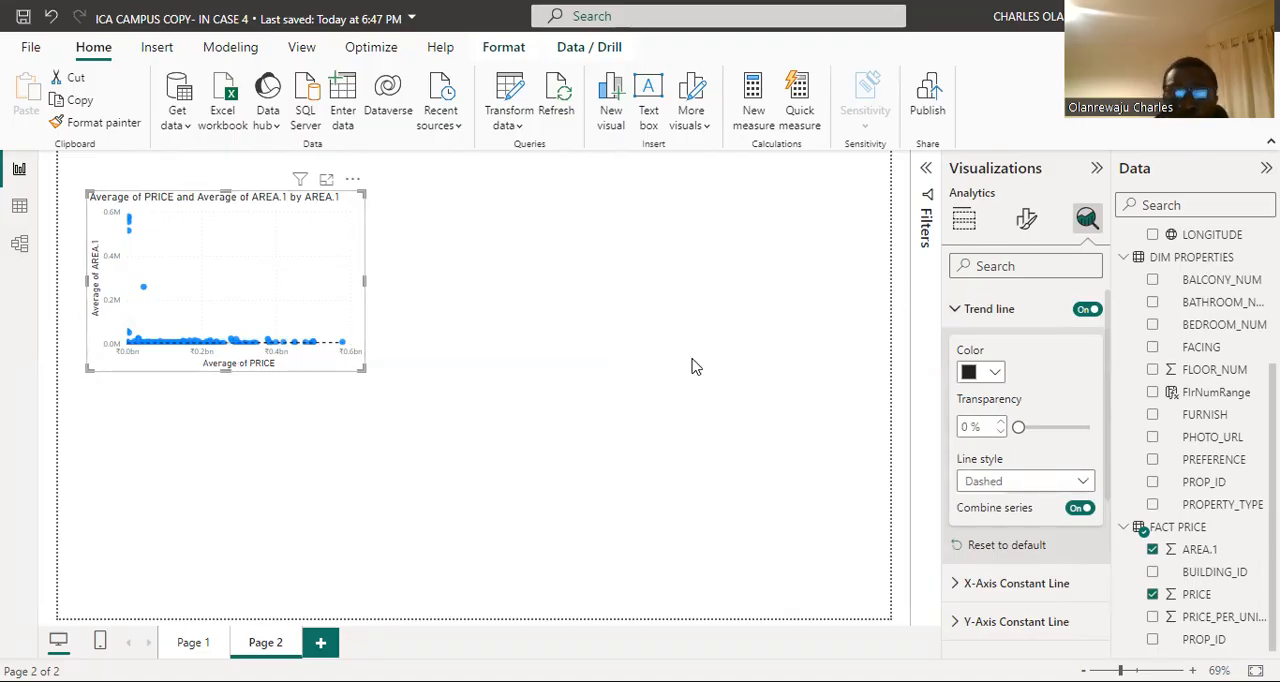
Step: Display the rows of the FACT PRICE table for review and switch to the correlation coefficient slide in PowerPoint
left_click(18, 210)
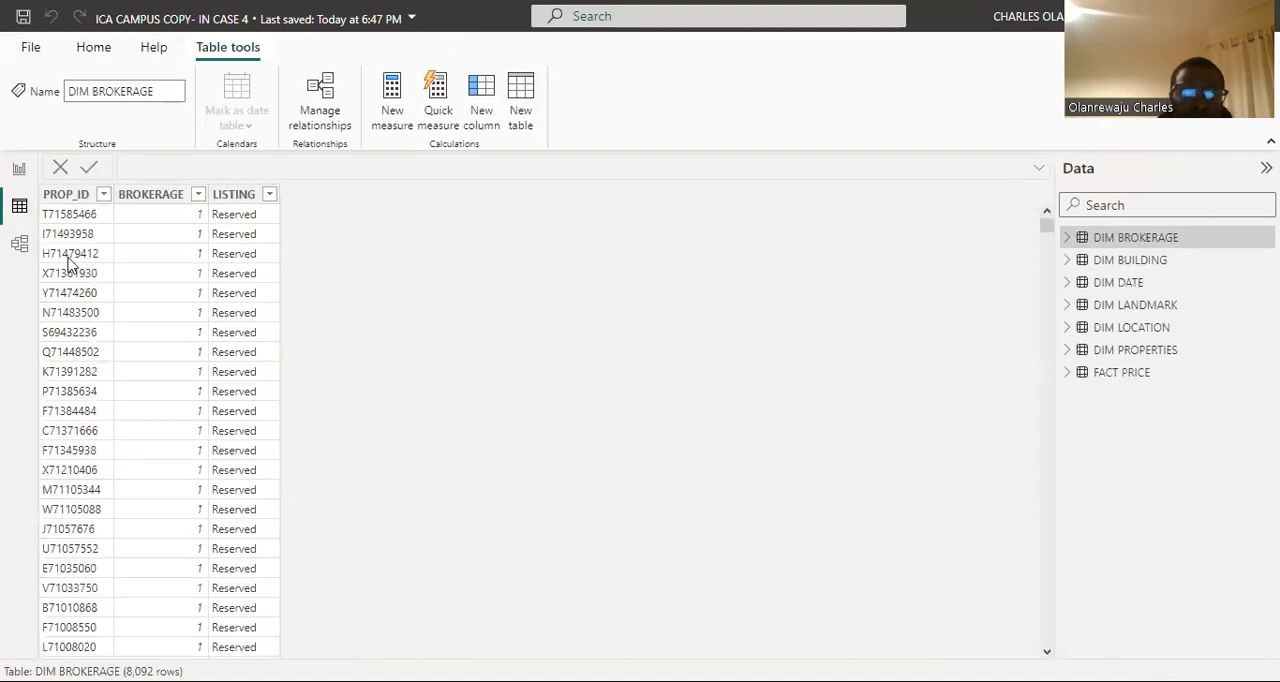
left_click(1136, 378)
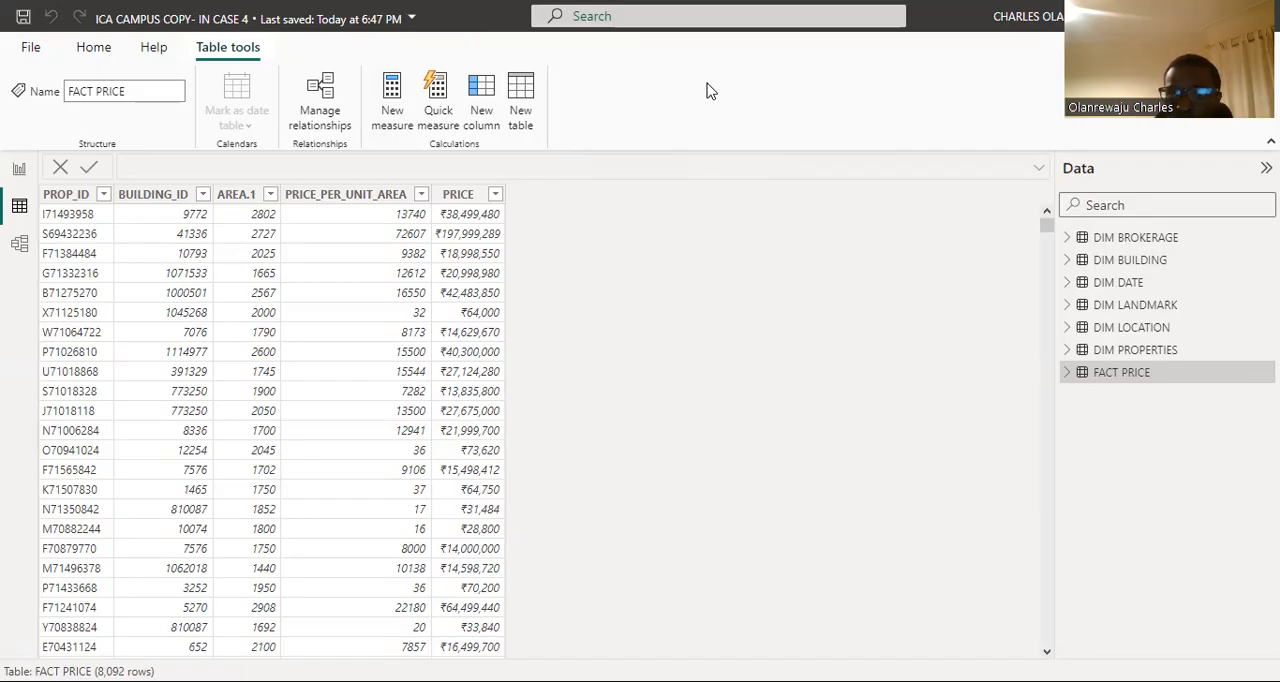
key("alt+Tab")
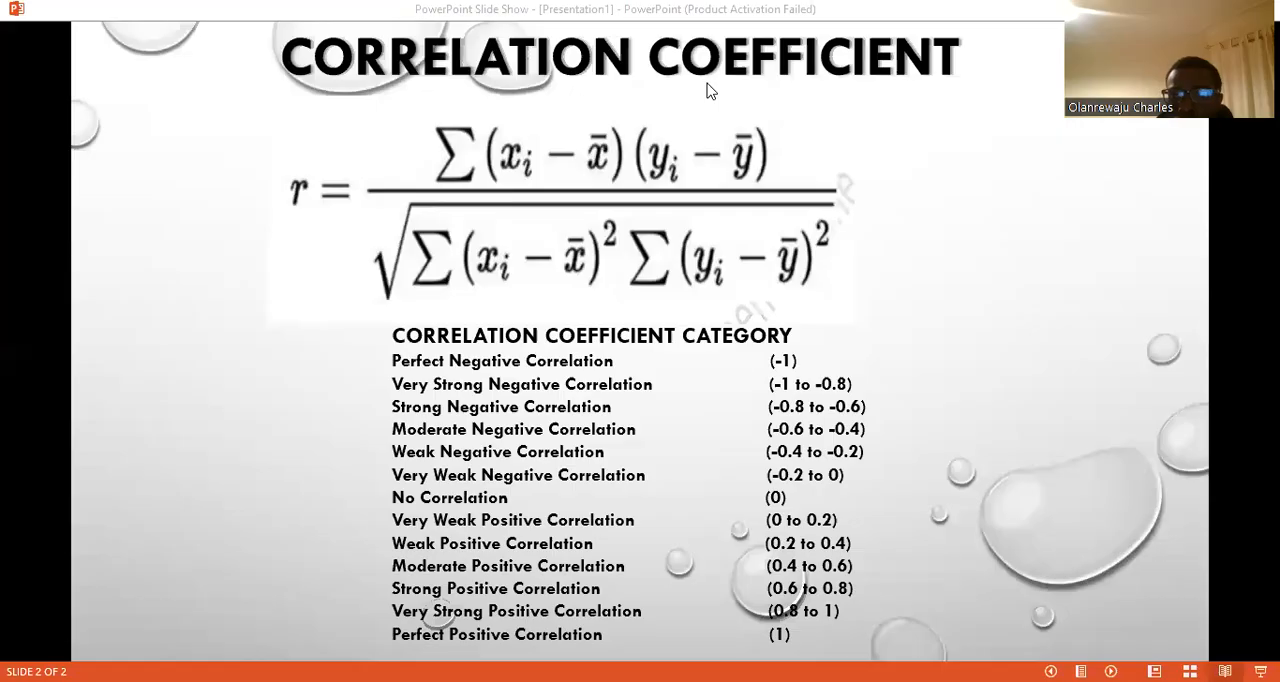
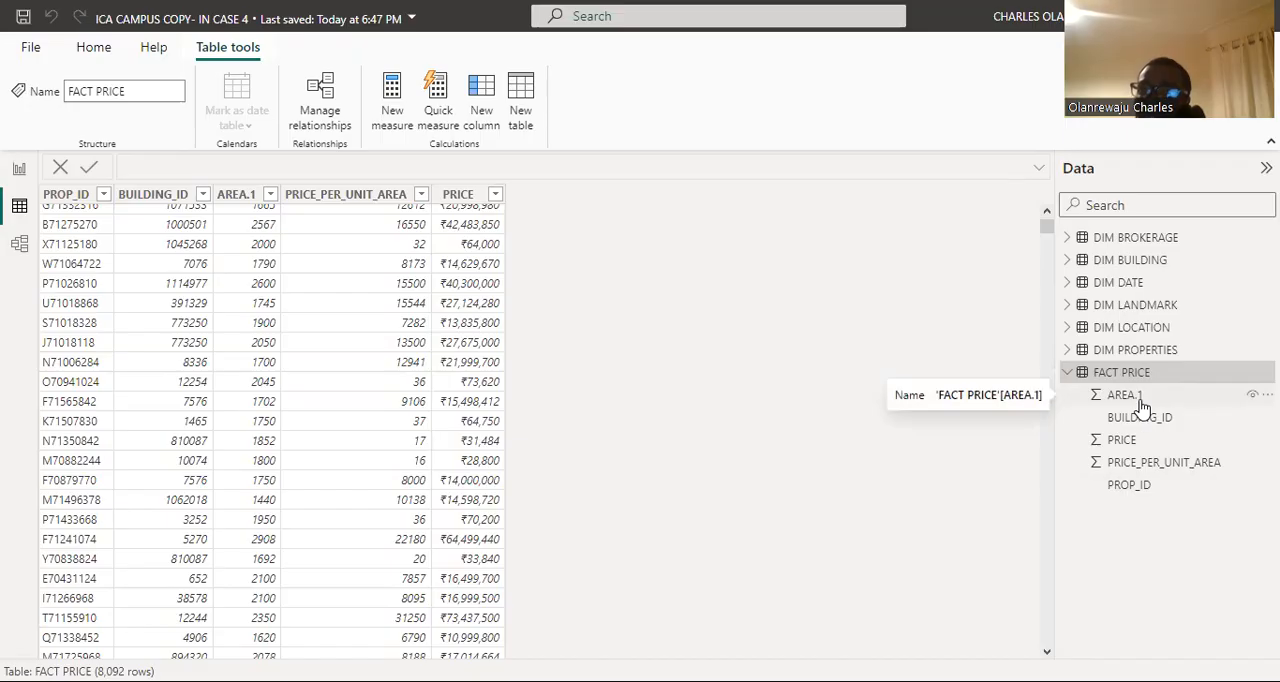
Step: Create a new measure in the FACT PRICE table and name it Correlation coefficient
left_click(392, 100)
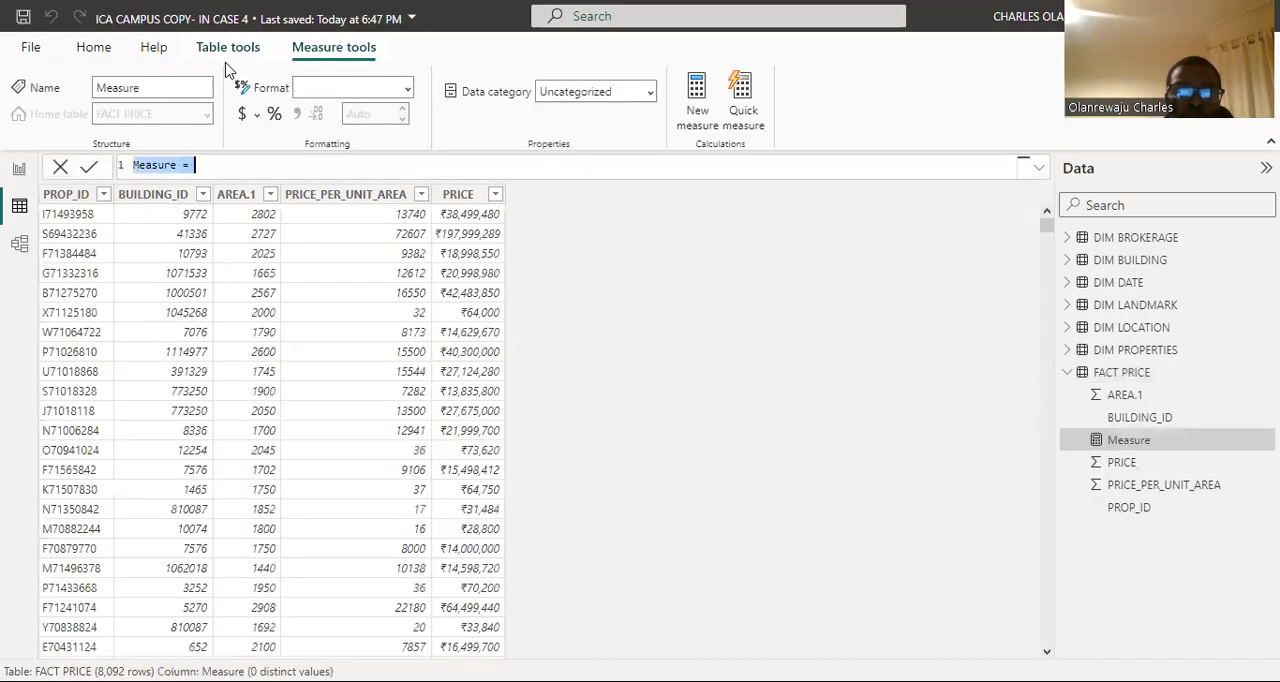
left_click(182, 168)
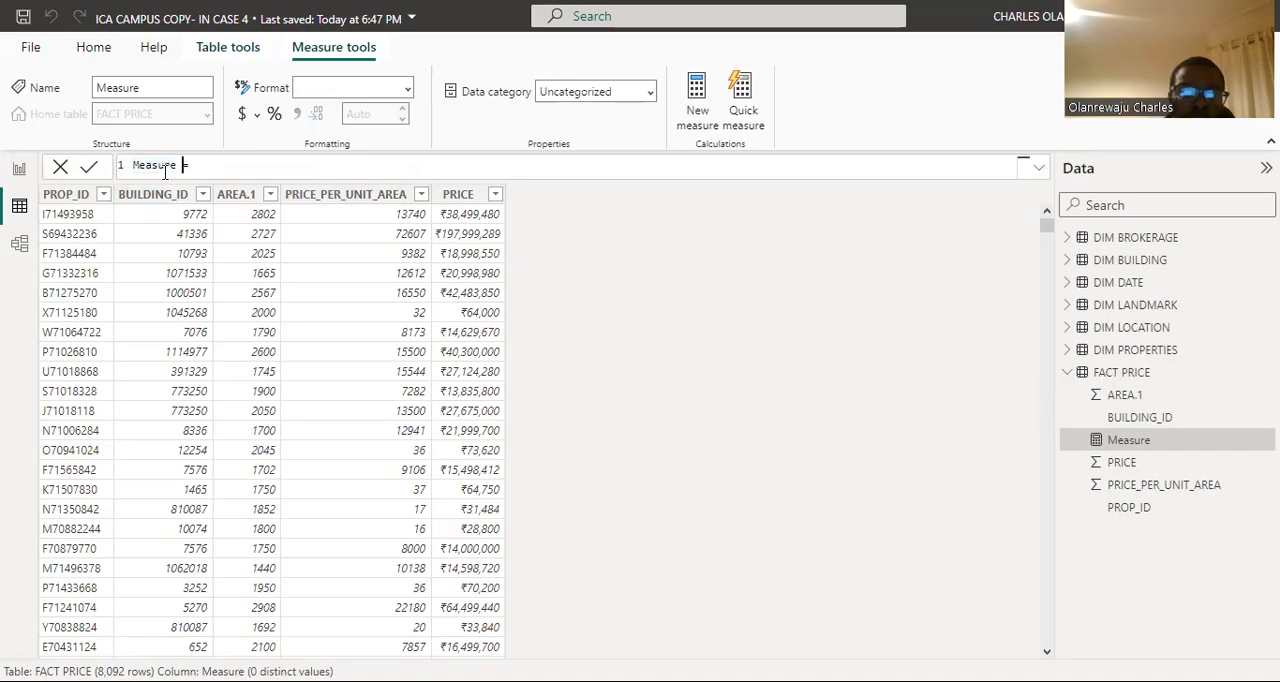
double_click(176, 164)
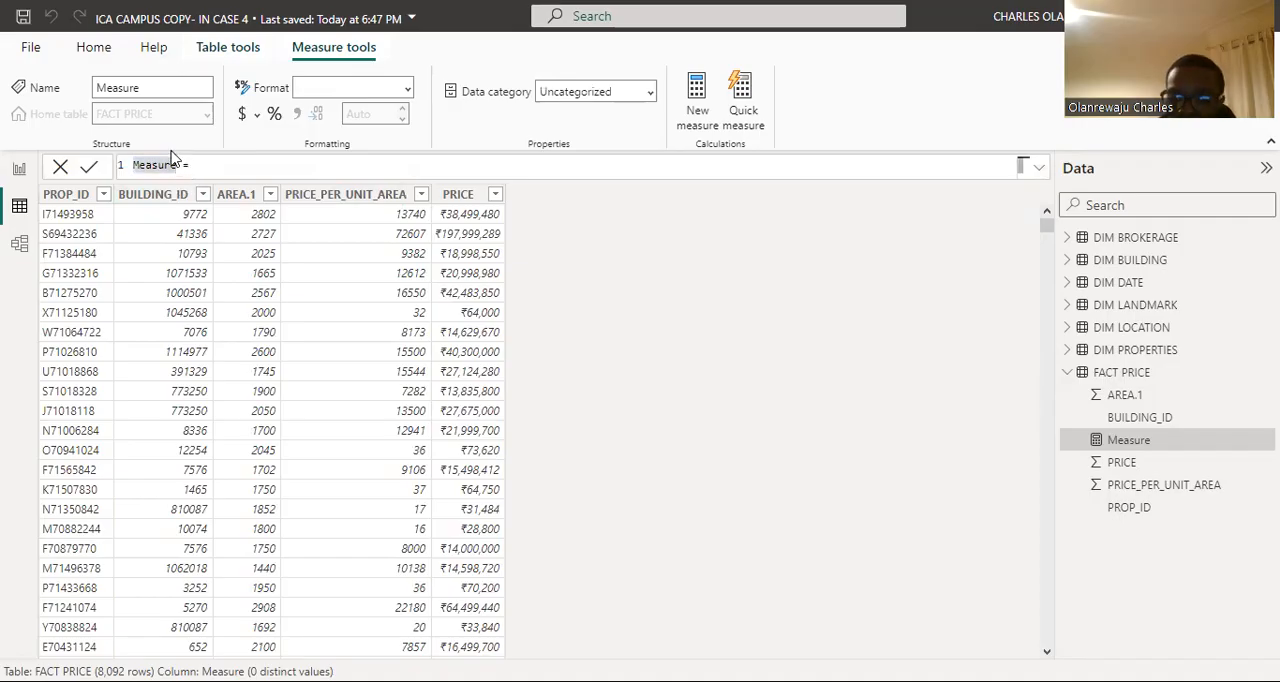
type("Year")
key("BackSpace")
key("BackSpace")
key("BackSpace")
key("BackSpace")
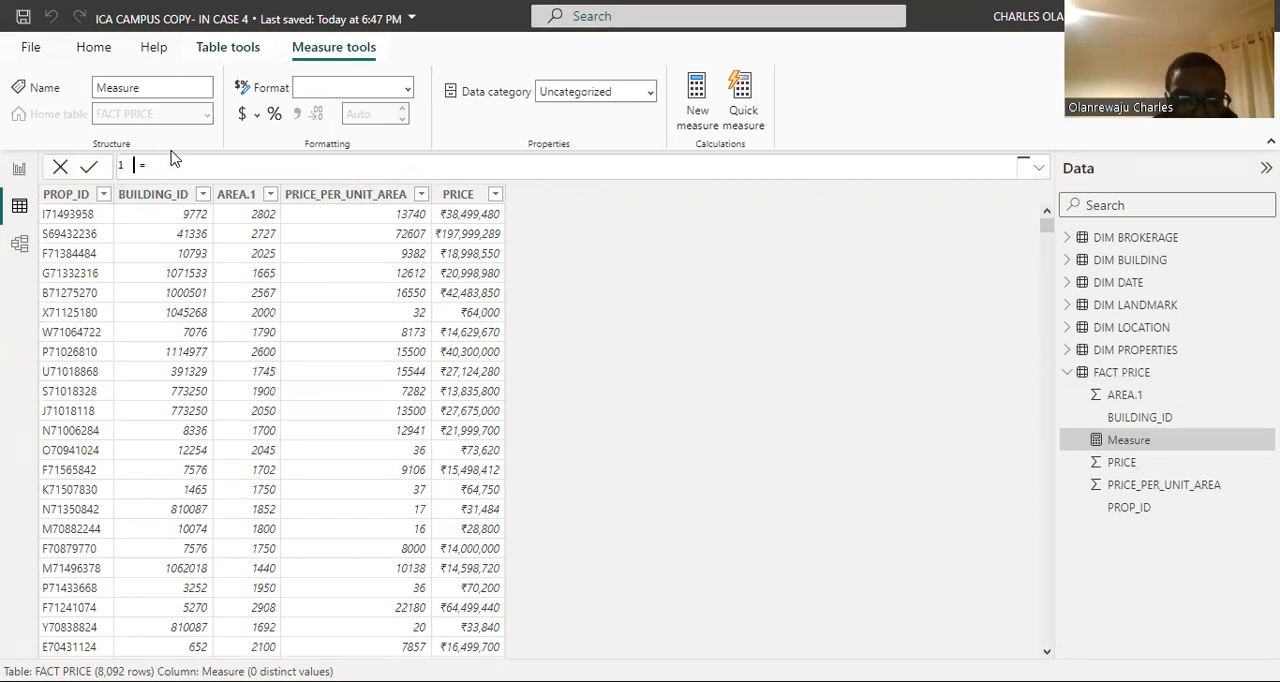
type("Co ")
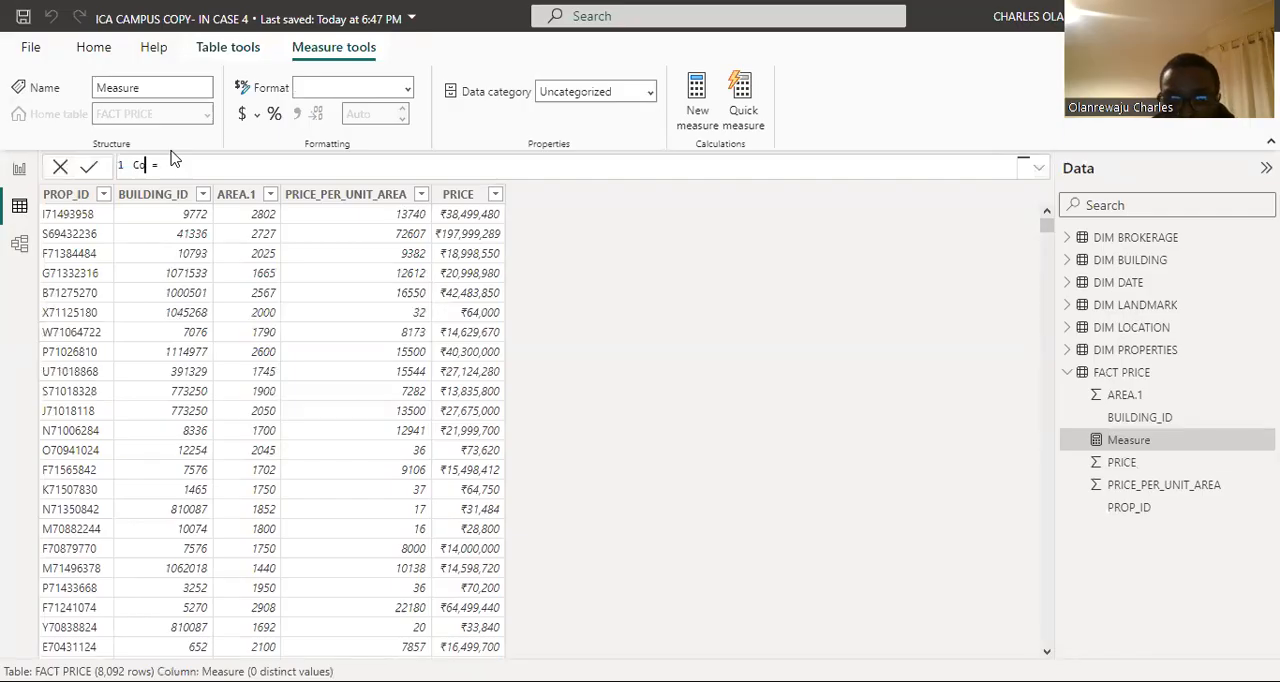
type("rre")
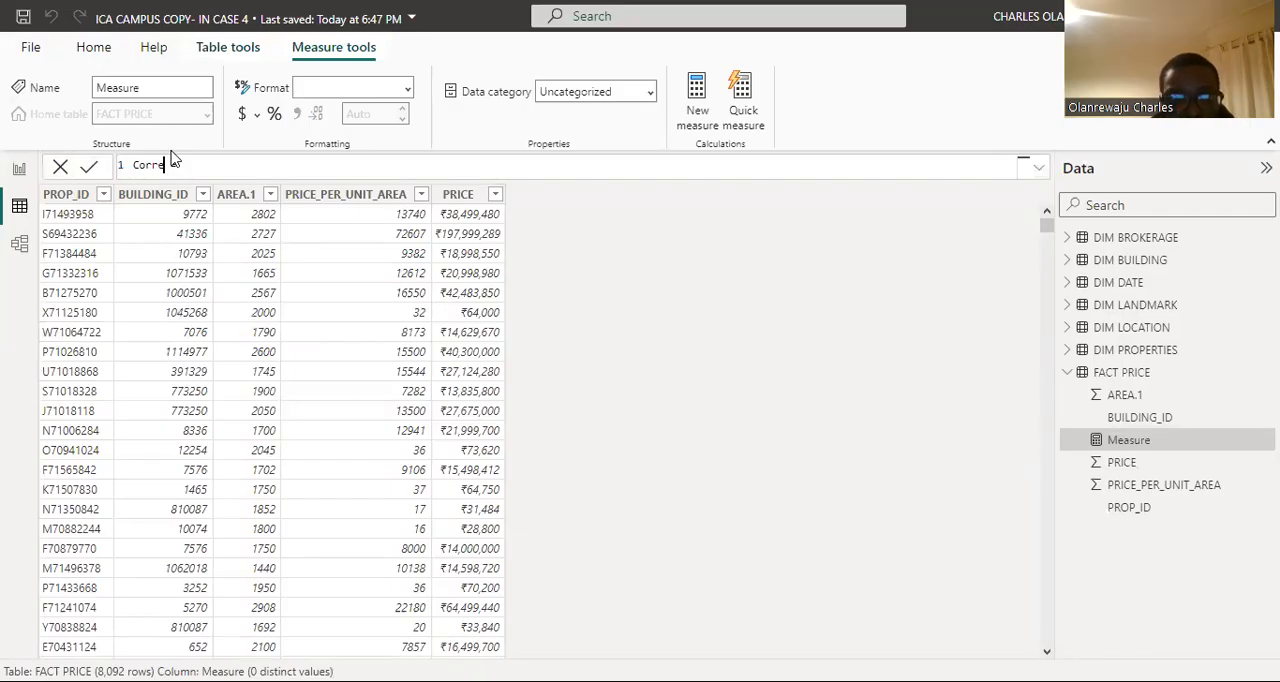
type("lation")
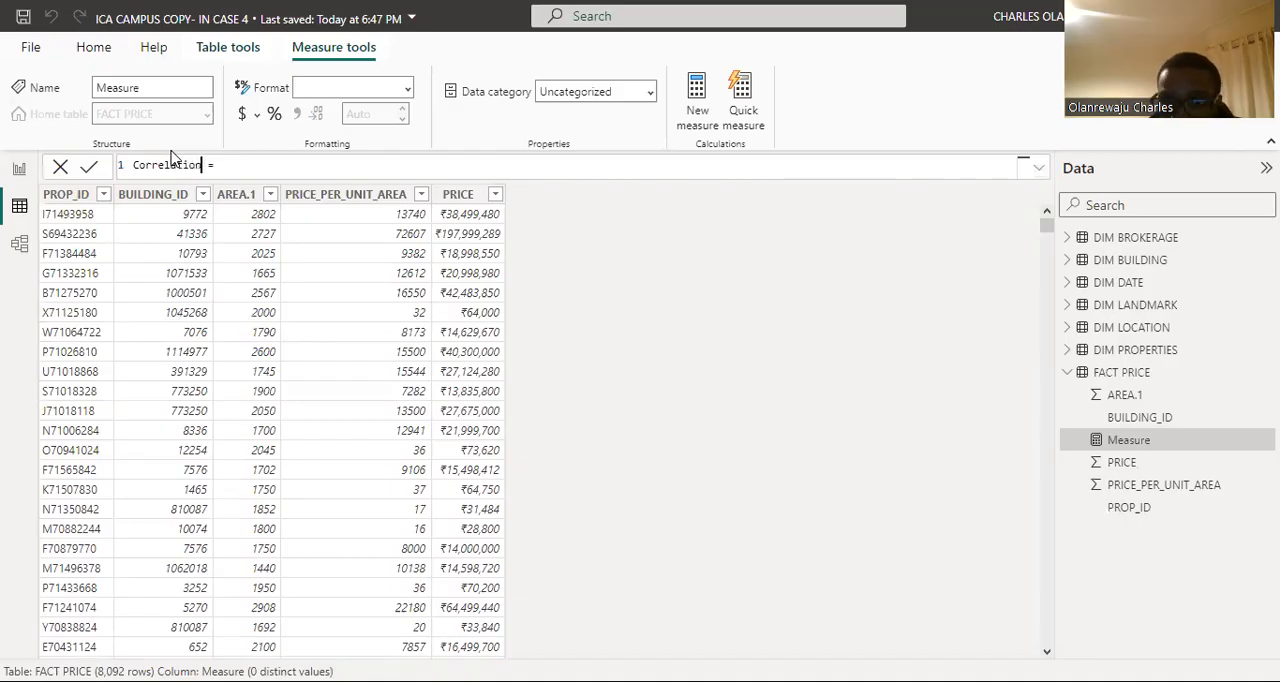
type(" coeffi")
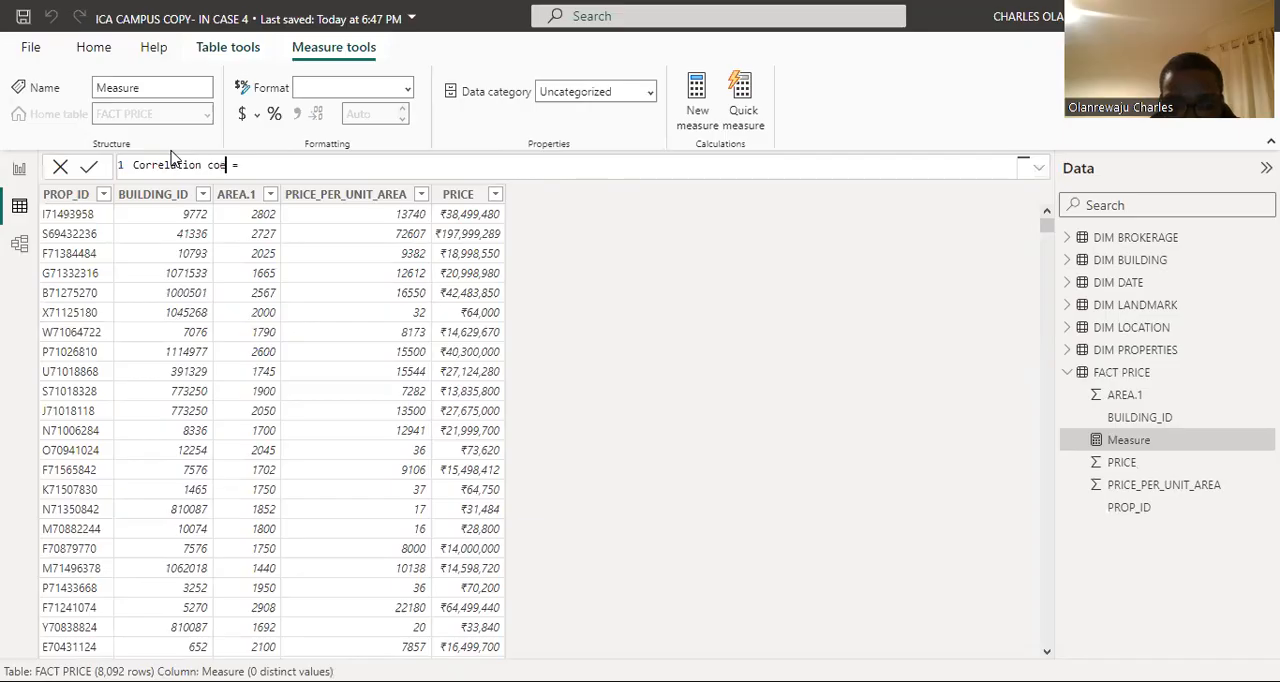
type("cient")
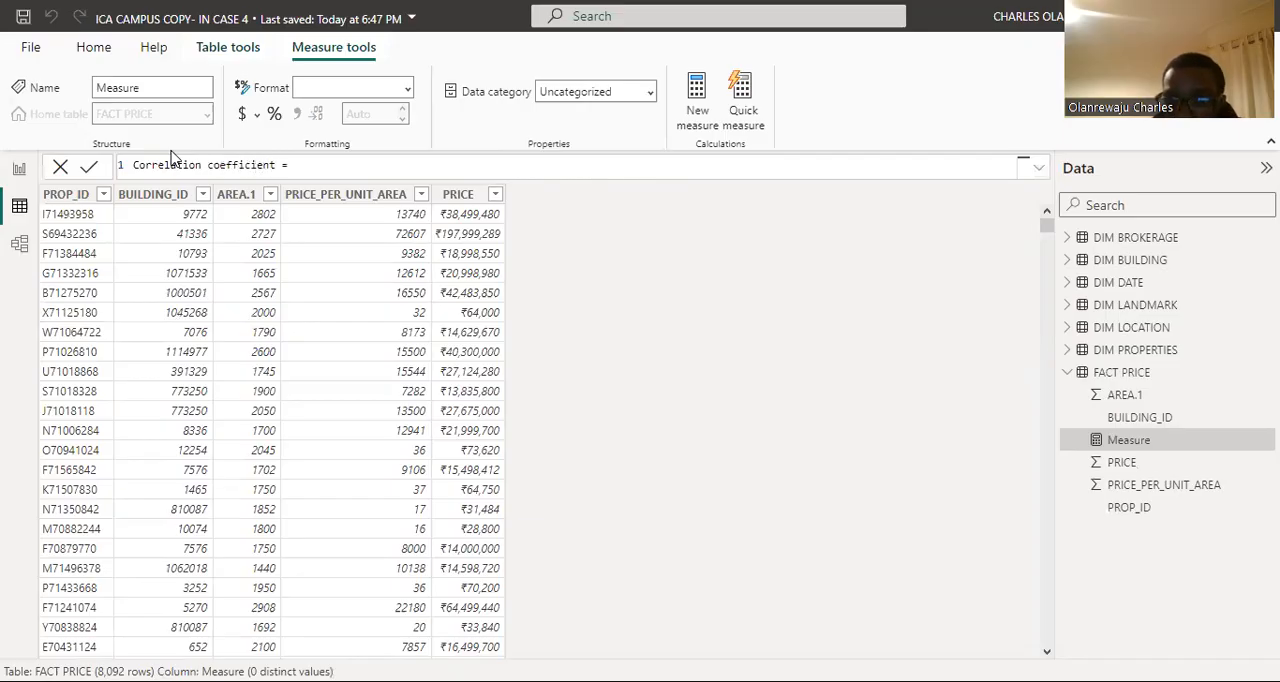
key("Right")
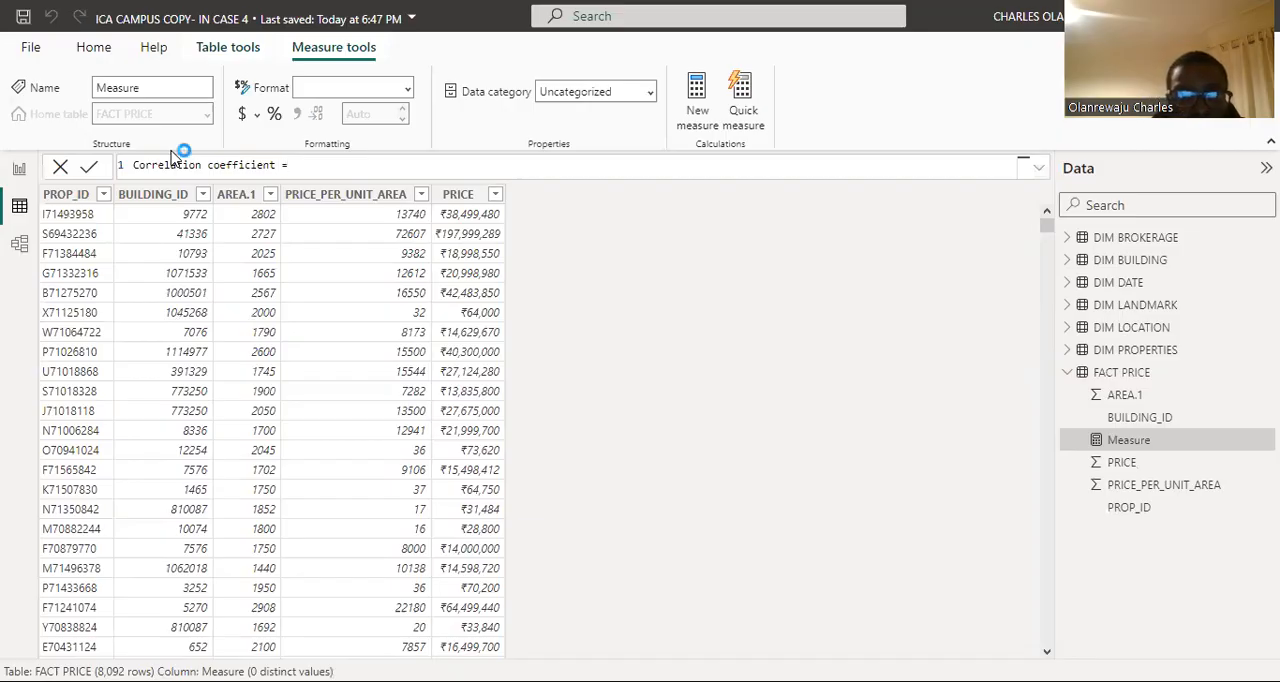
key("Return")
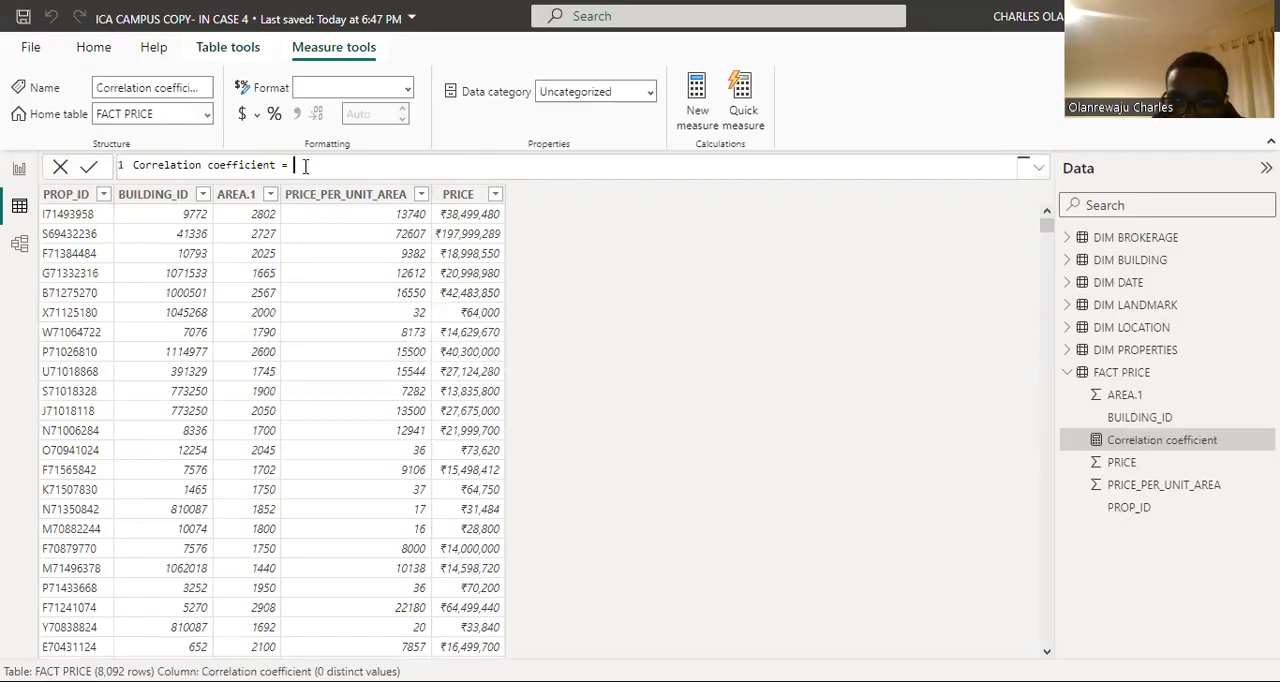
Step: Declare a variable X on a second line of the Correlation coefficient formula
key("shift+Return")
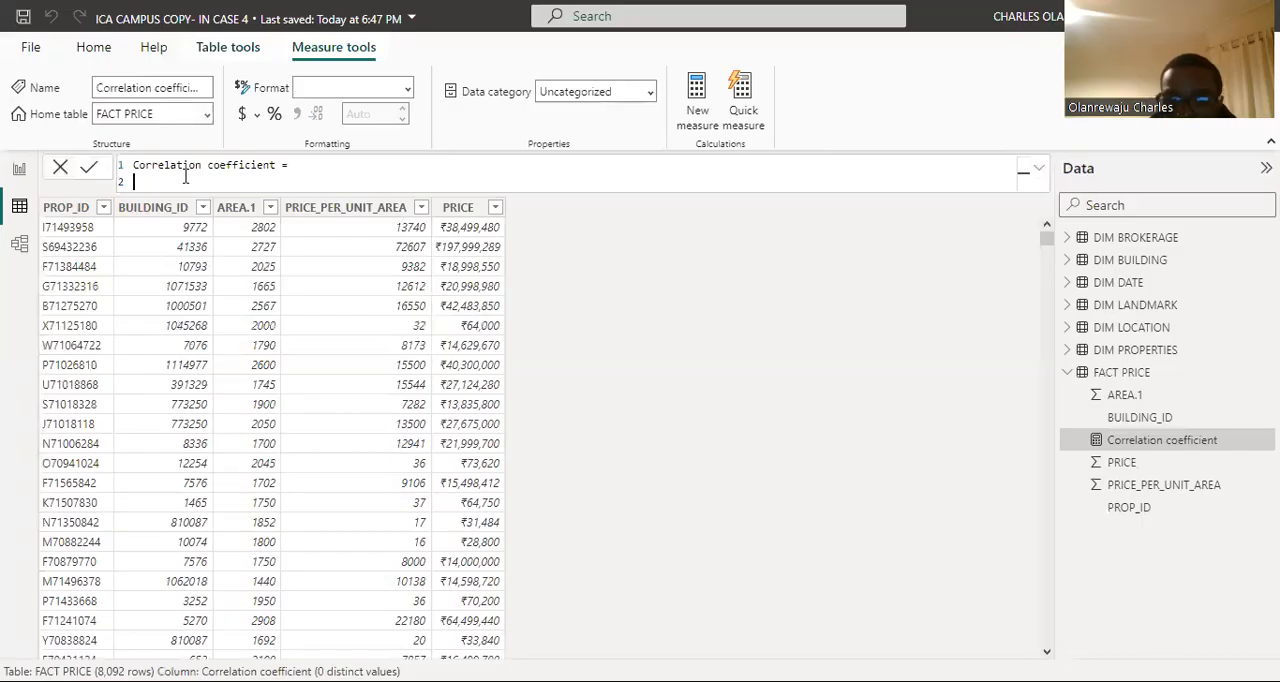
type("var ")
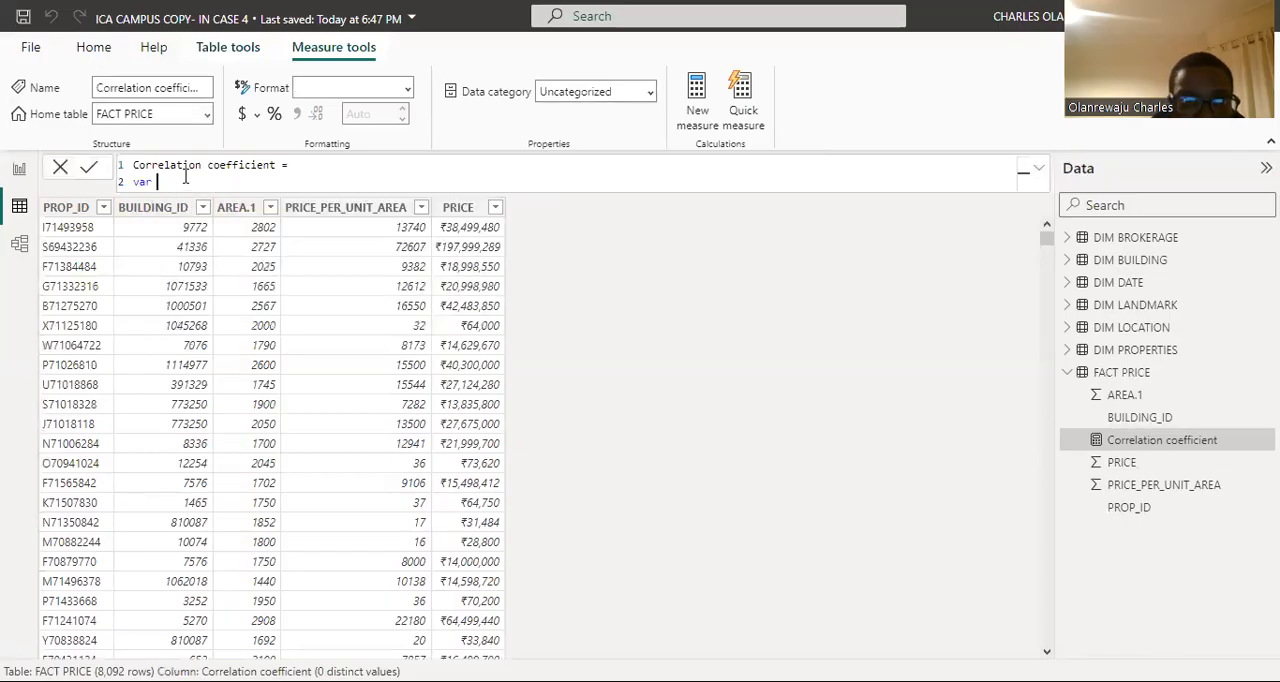
type("s")
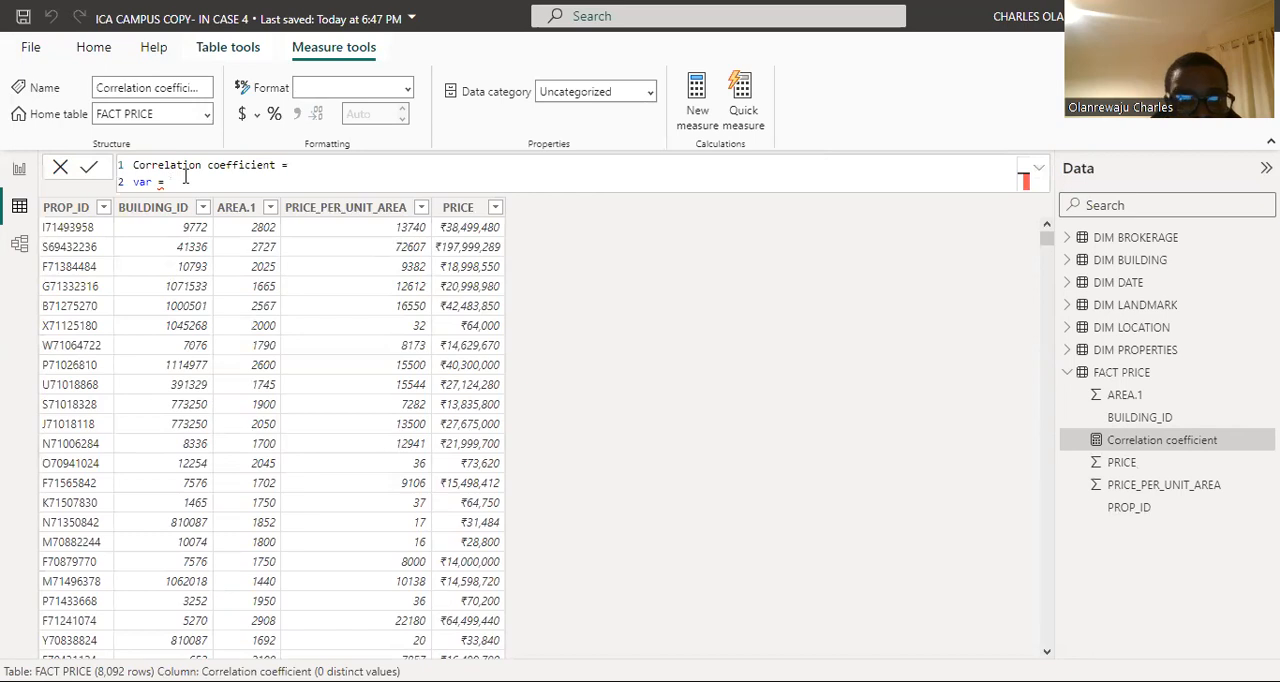
key("BackSpace")
key("BackSpace")
key("BackSpace")
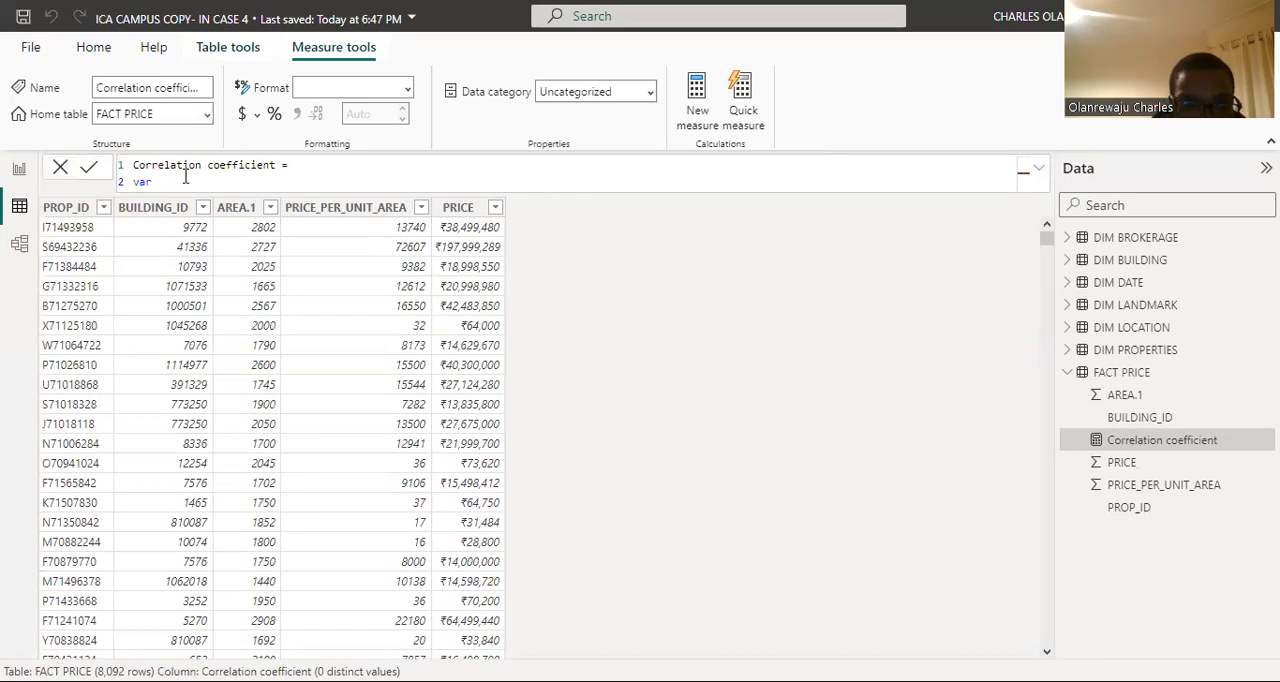
type("X")
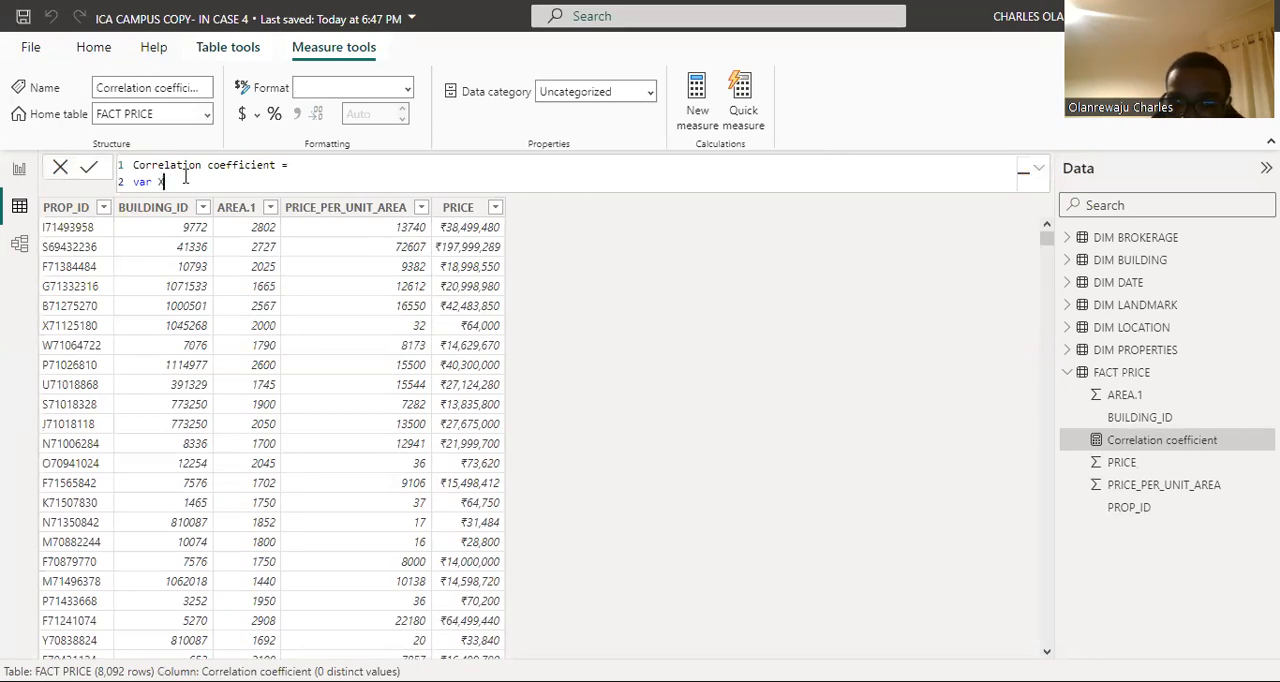
type("=")
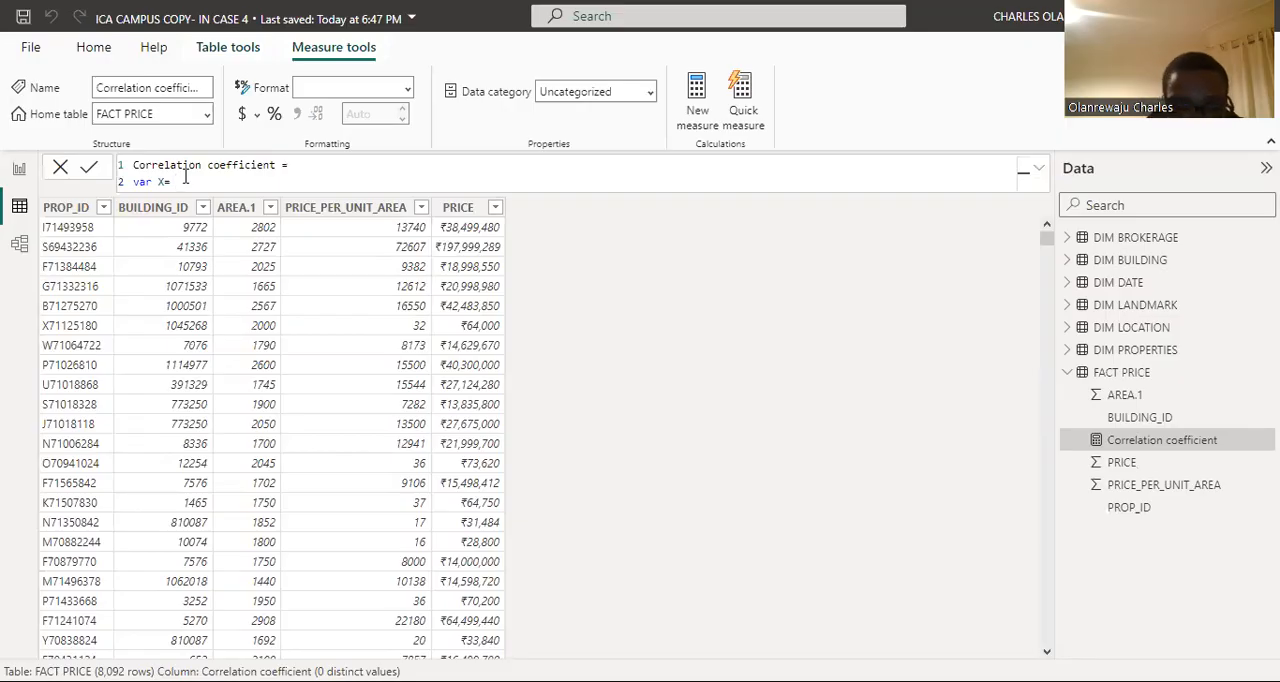
Step: Define X with the expression CALCULATE(AVERAGE('FACT PRICE'[PRICE])
type("CALCU")
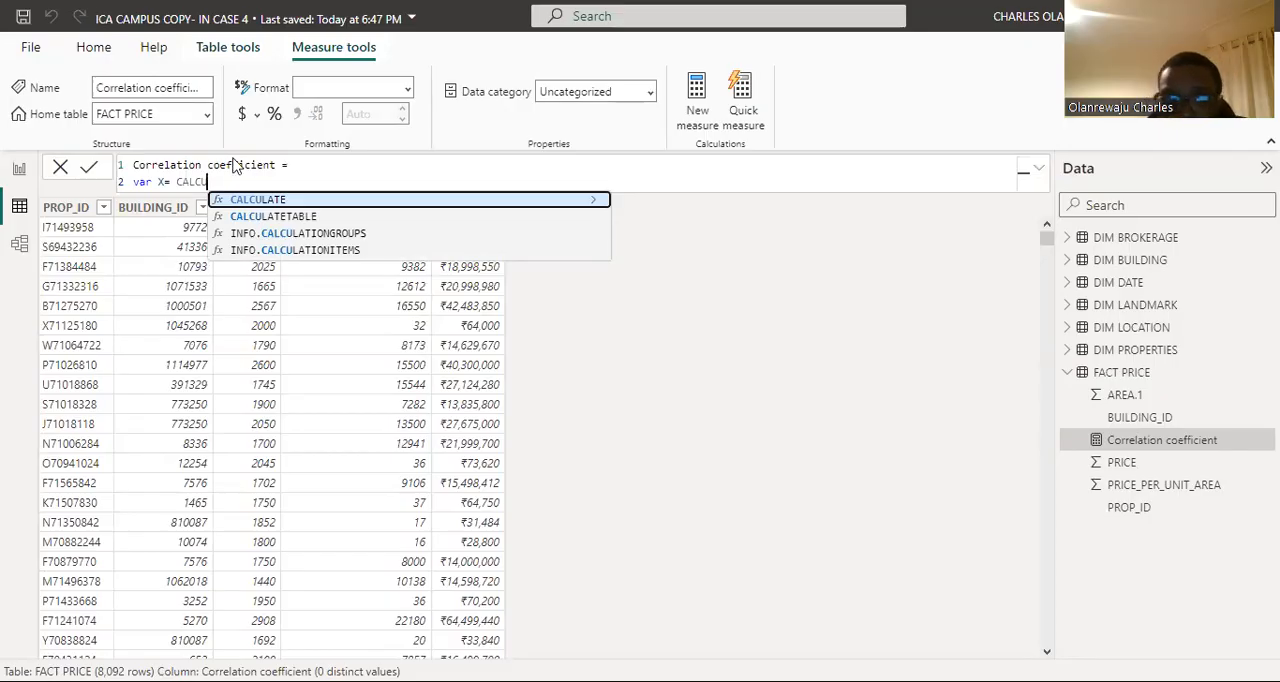
left_click(280, 200)
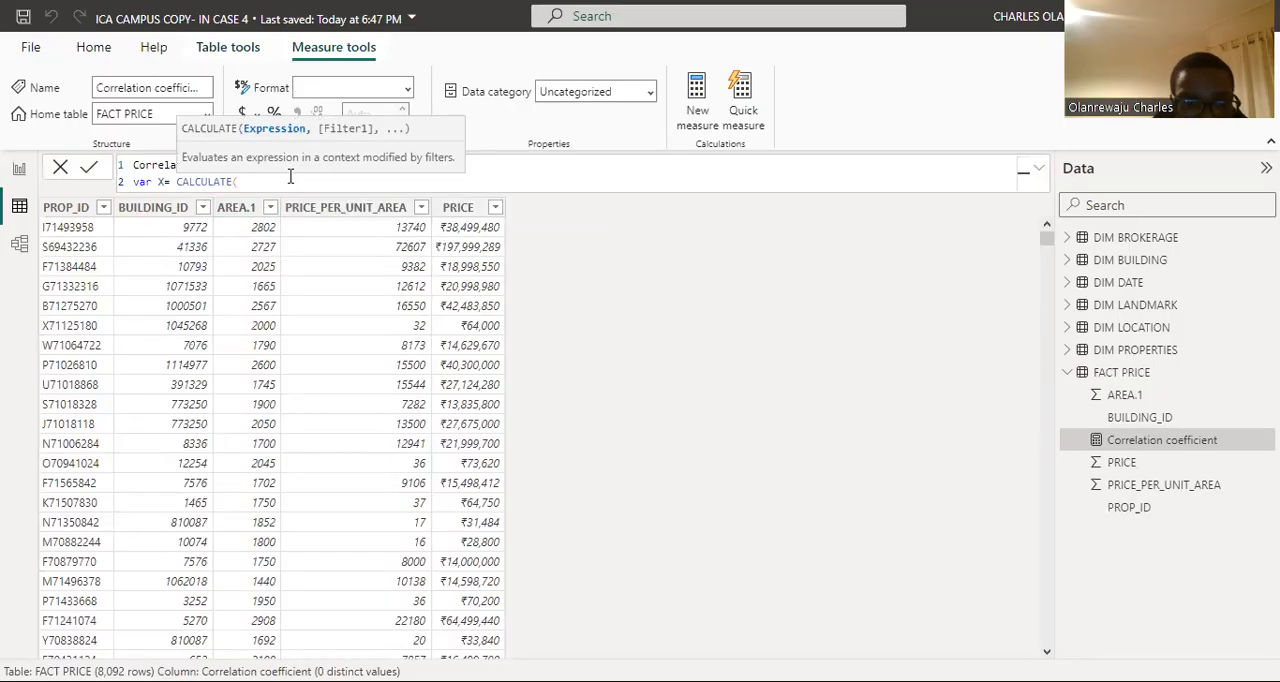
type("AVE")
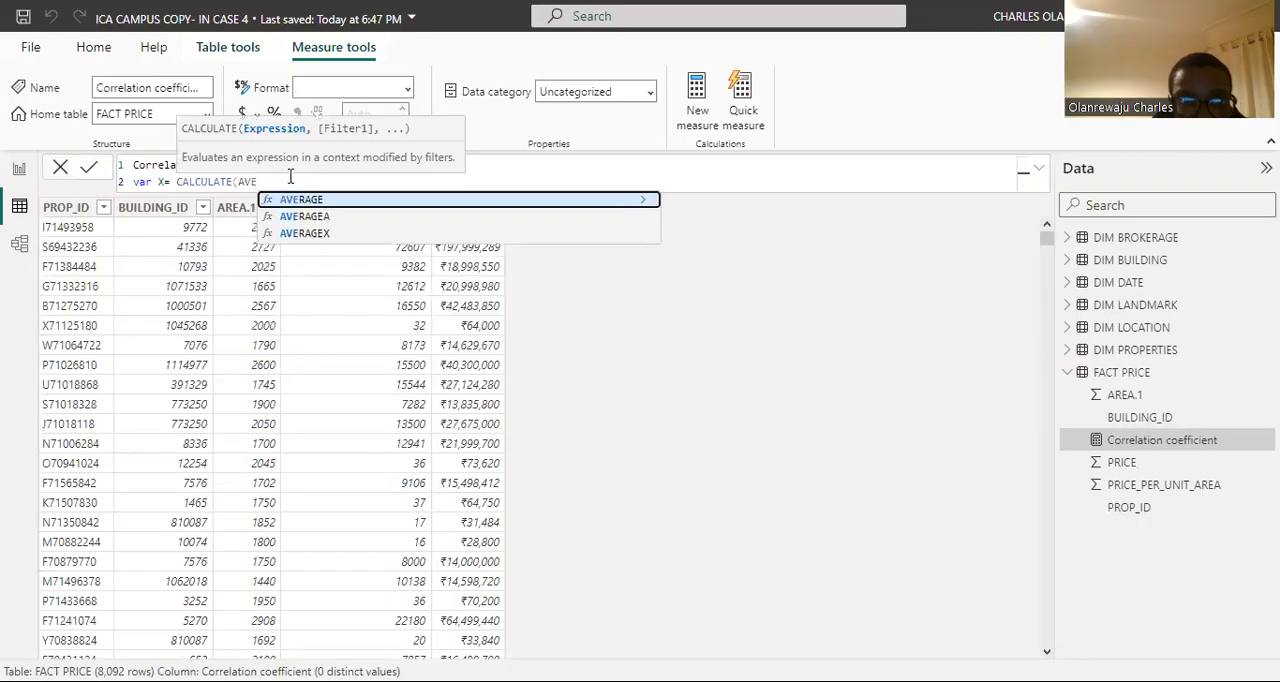
left_click(316, 201)
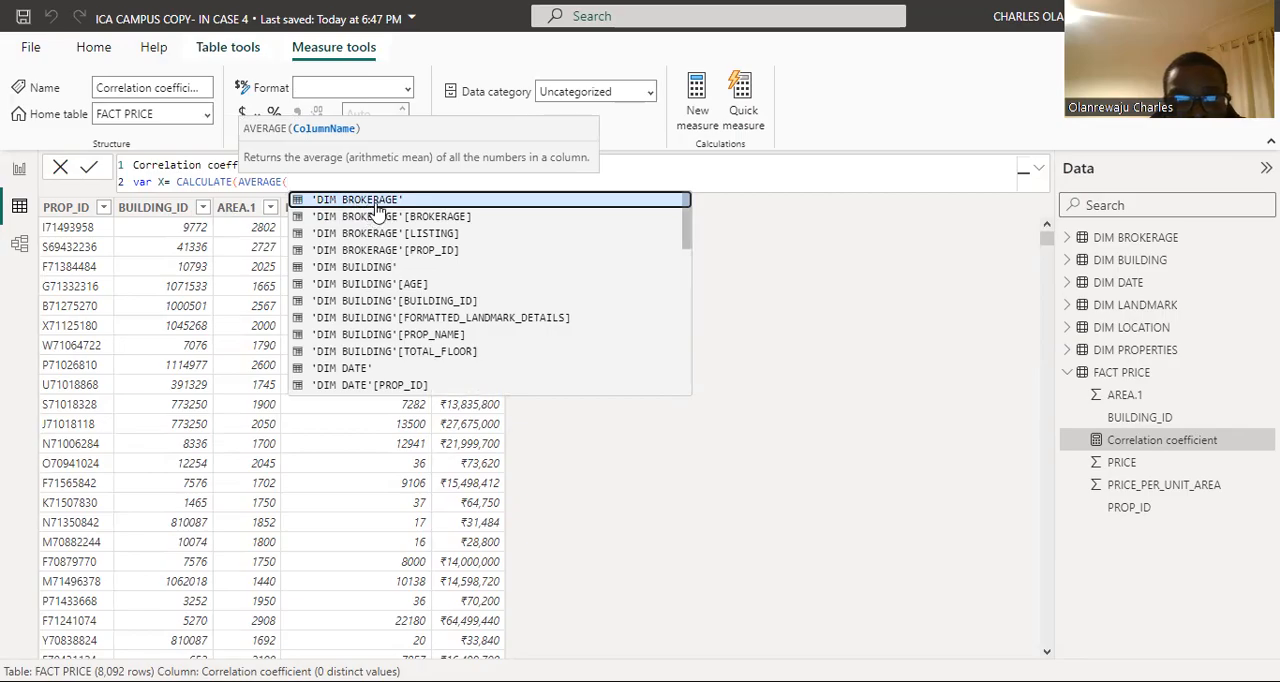
scroll(376, 211, "down", 3)
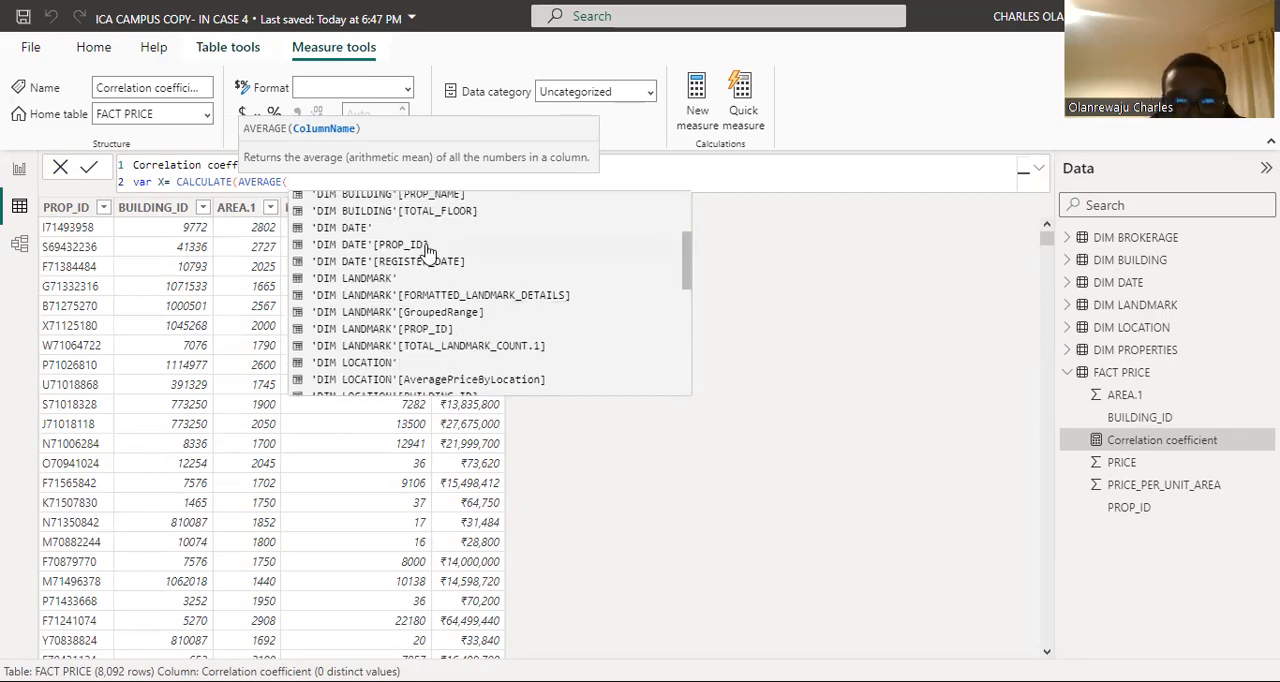
scroll(430, 250, "down", 5)
scroll(437, 288, "down", 3)
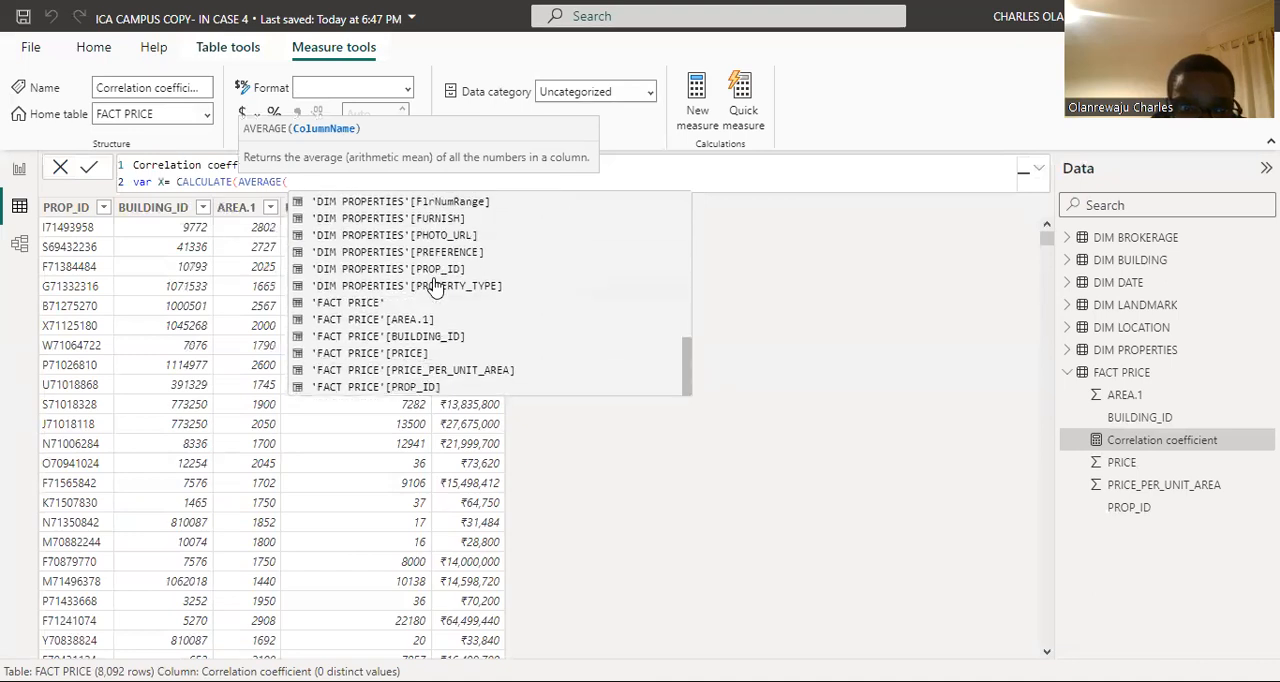
left_click(378, 354)
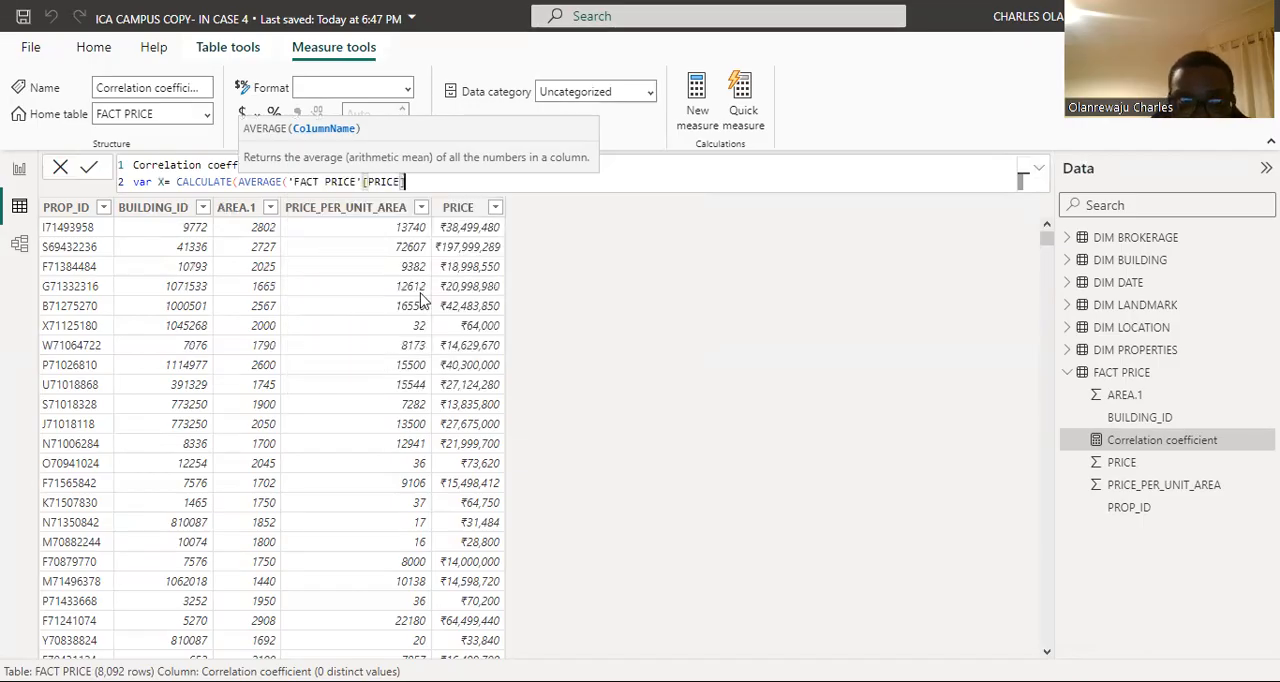
type(")")
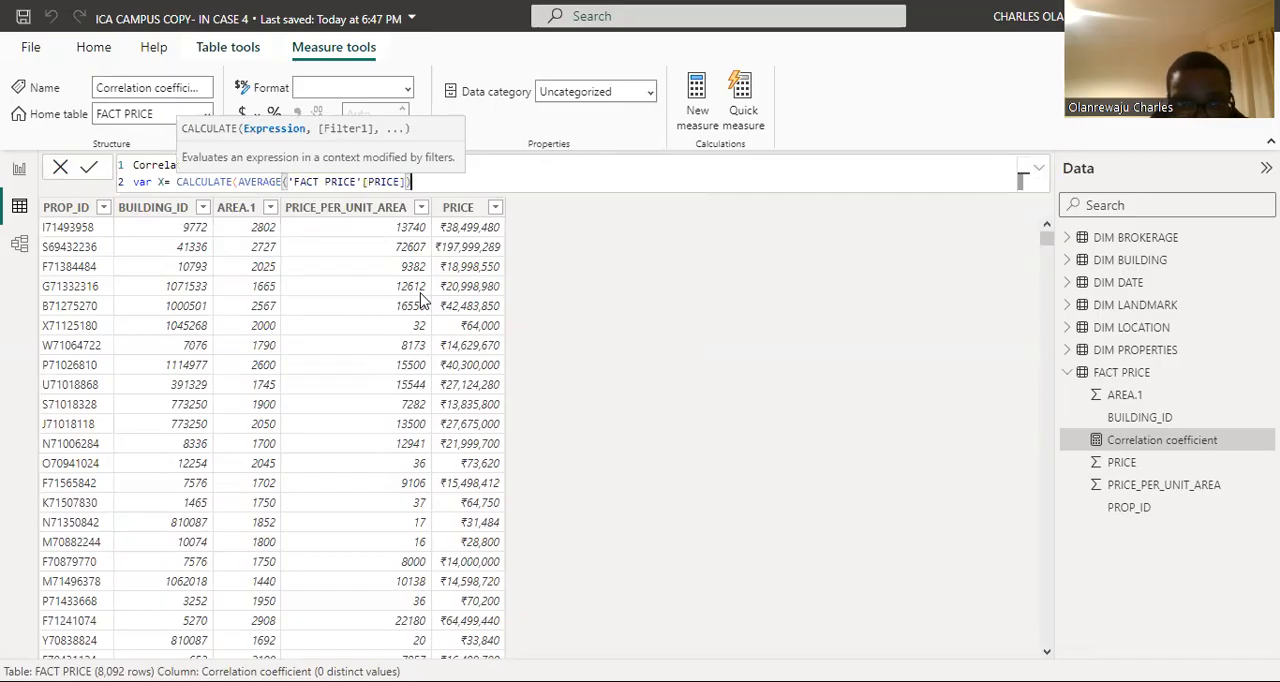
Step: Declare a variable Y on a third line of the Correlation coefficient formula
key("shift+Return")
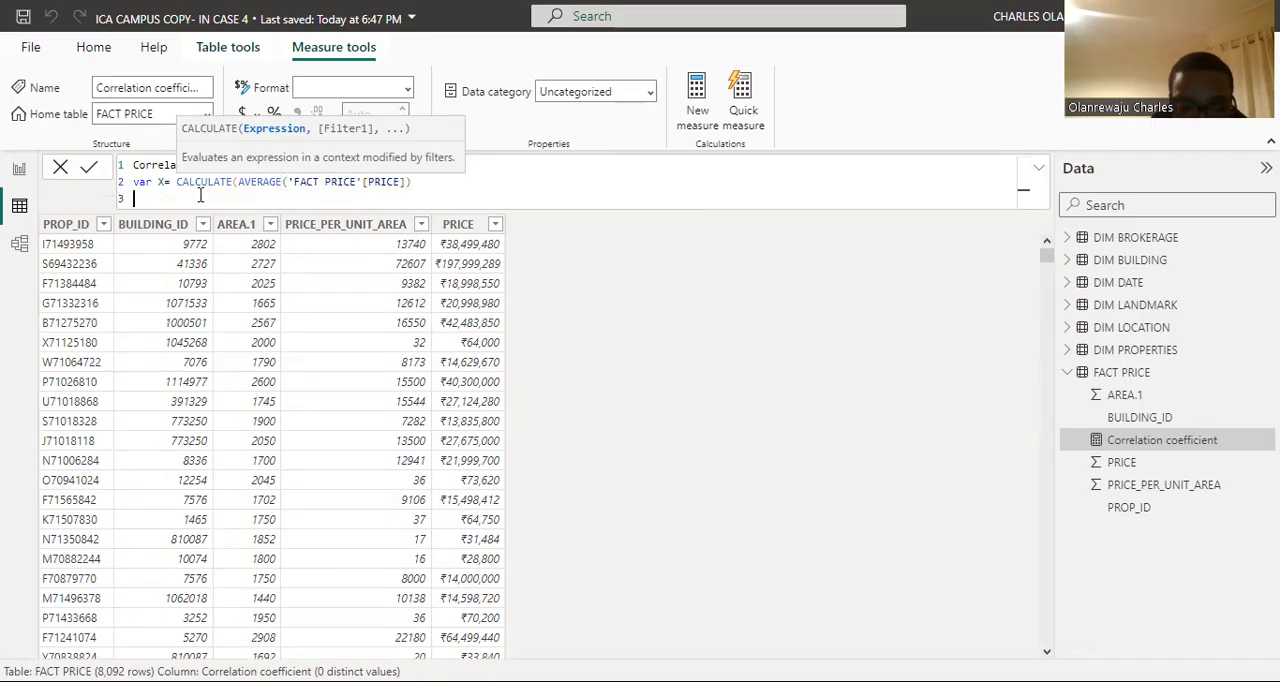
type("var")
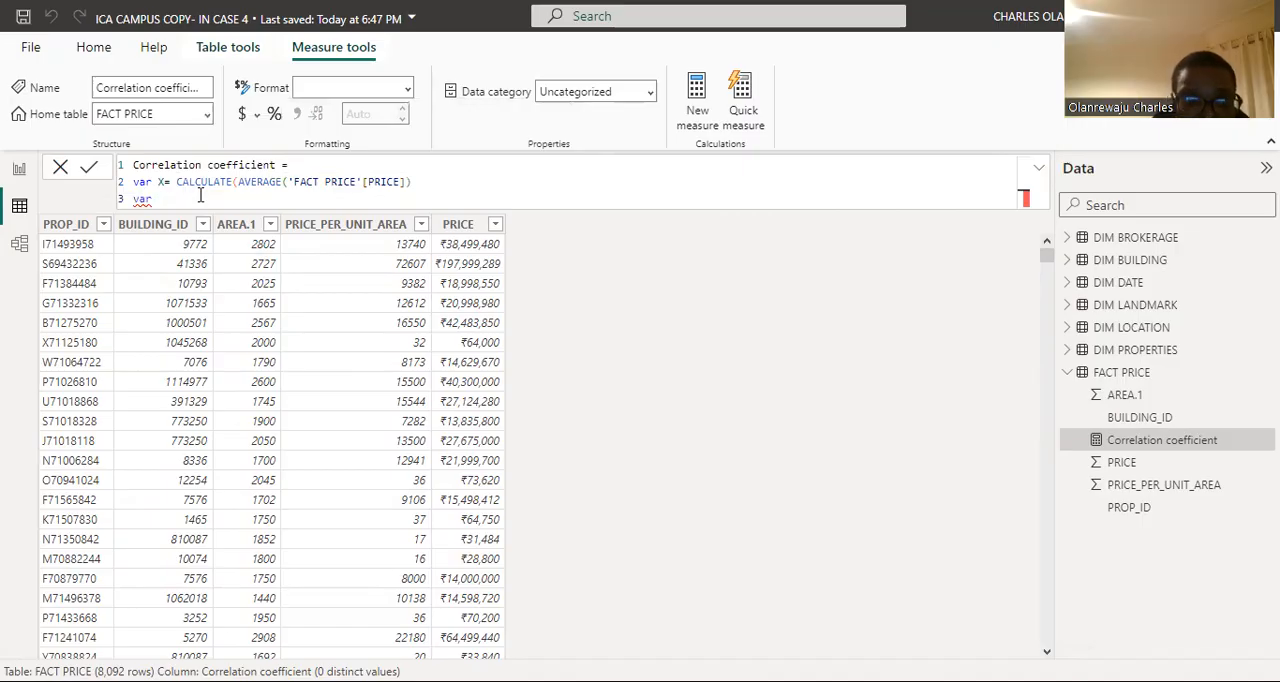
type(" Y ")
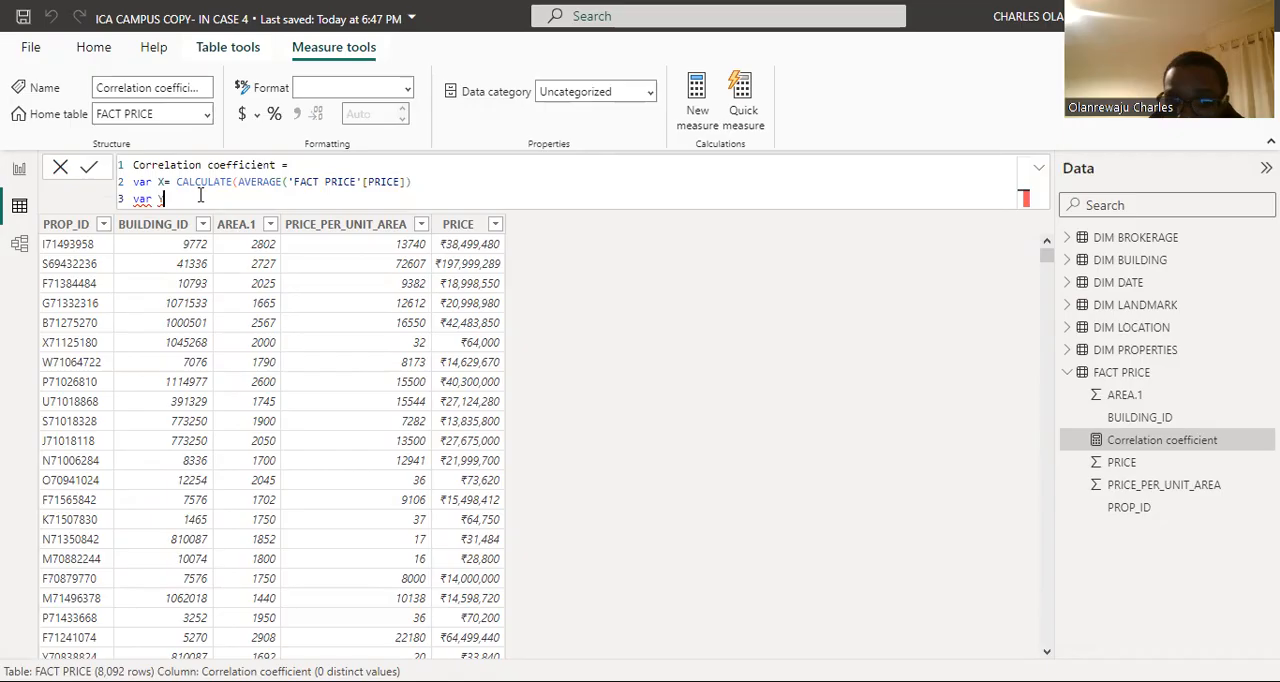
type("=")
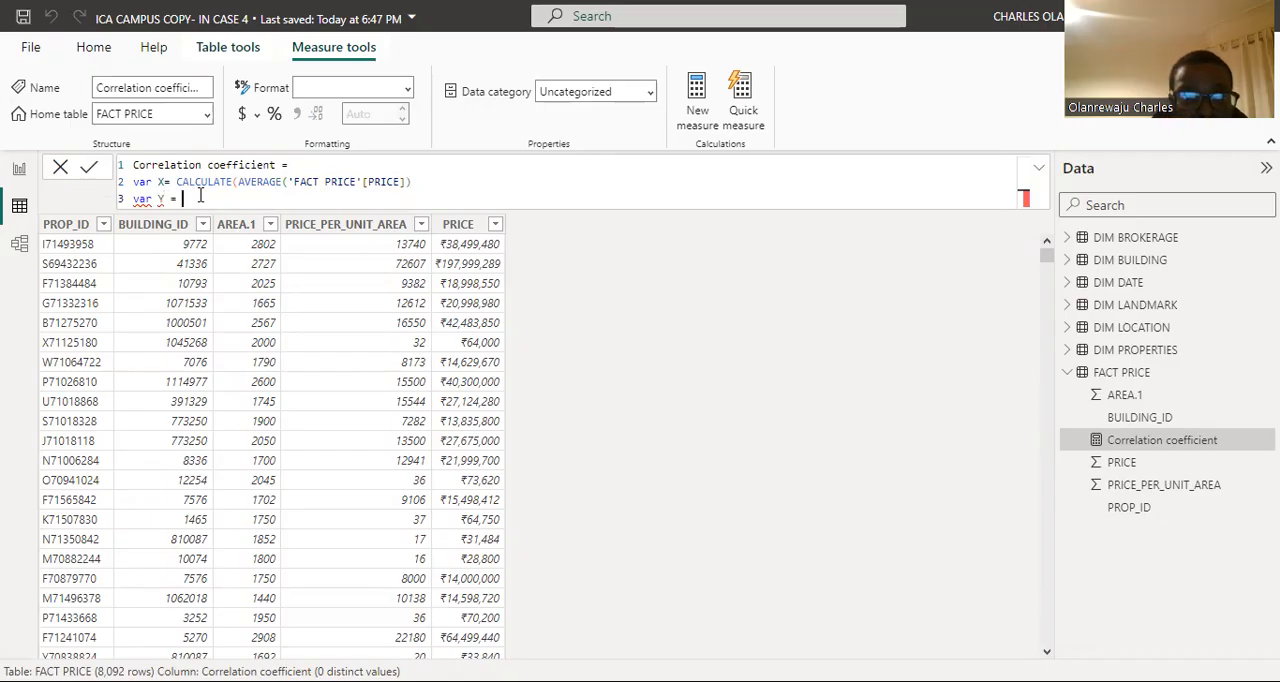
type(" CAL")
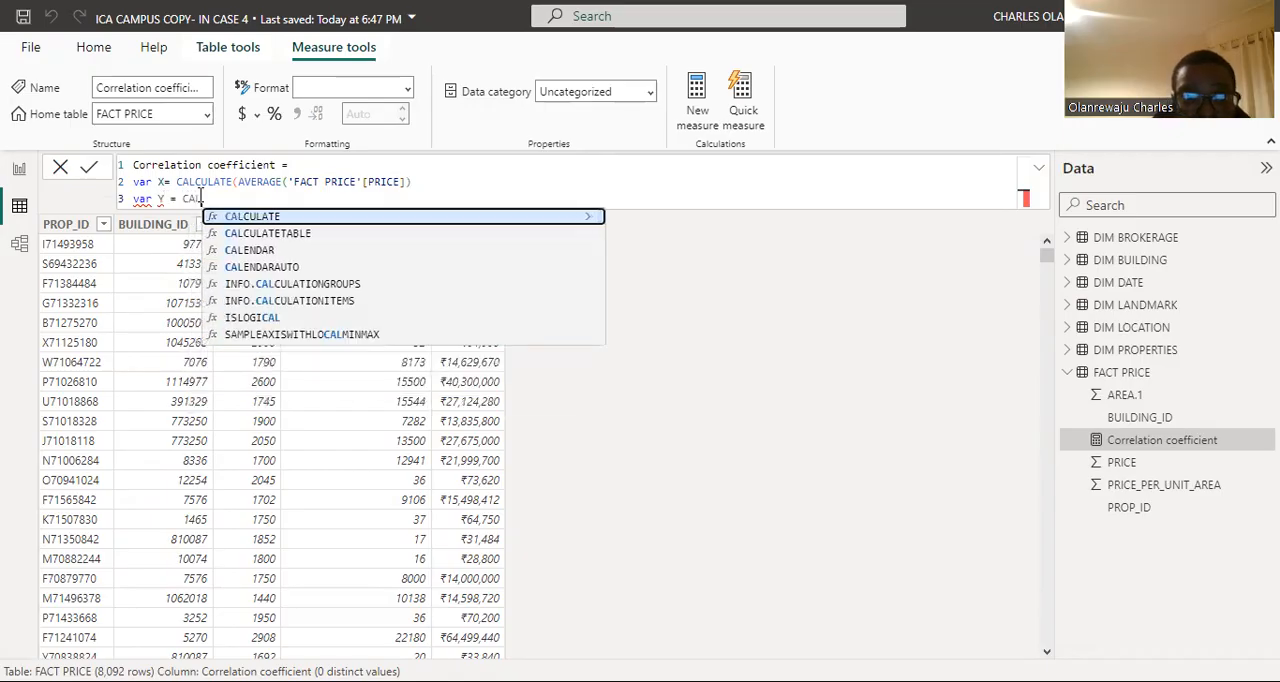
Step: Define Y with the expression CALCULATE(AVERAGE('FACT PRICE'[AREA.1])
left_click(262, 217)
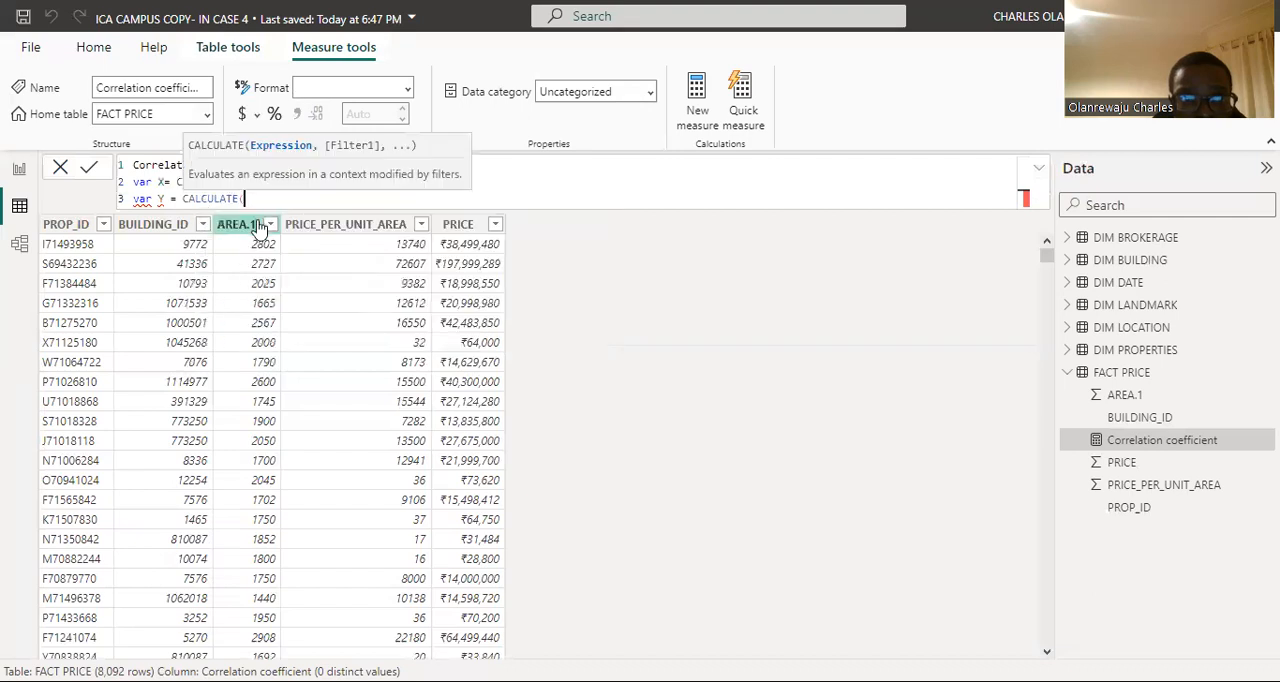
type("AV")
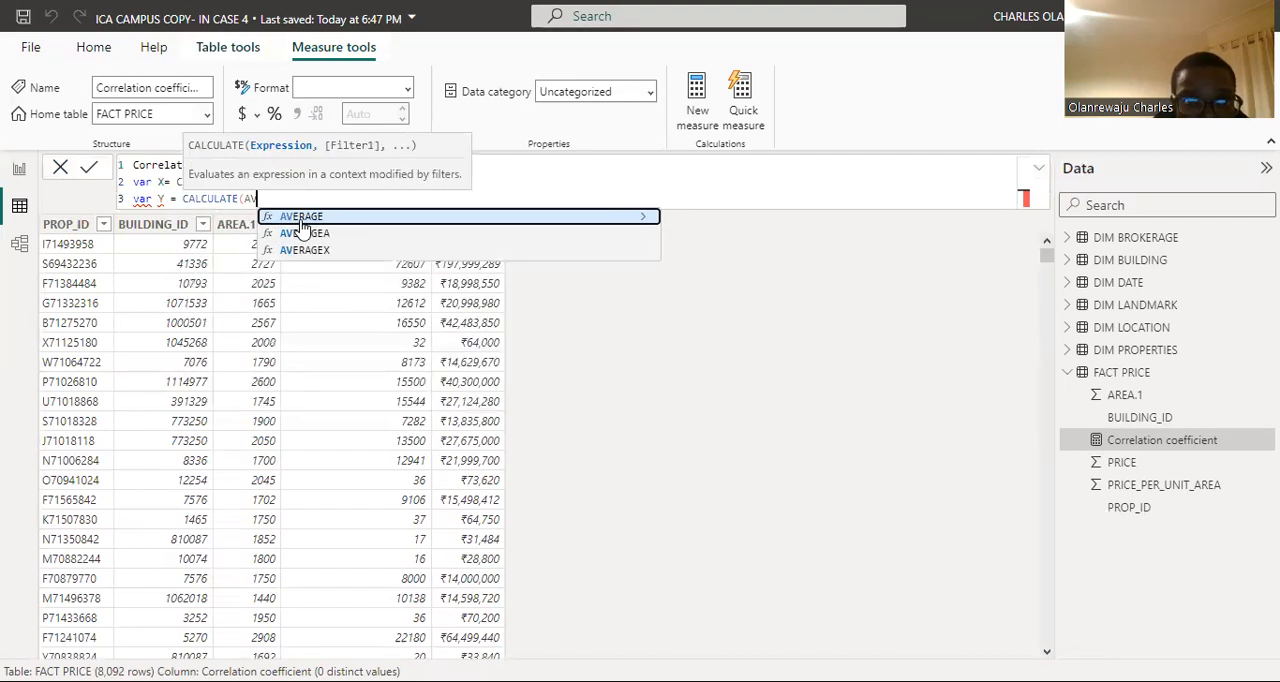
left_click(305, 217)
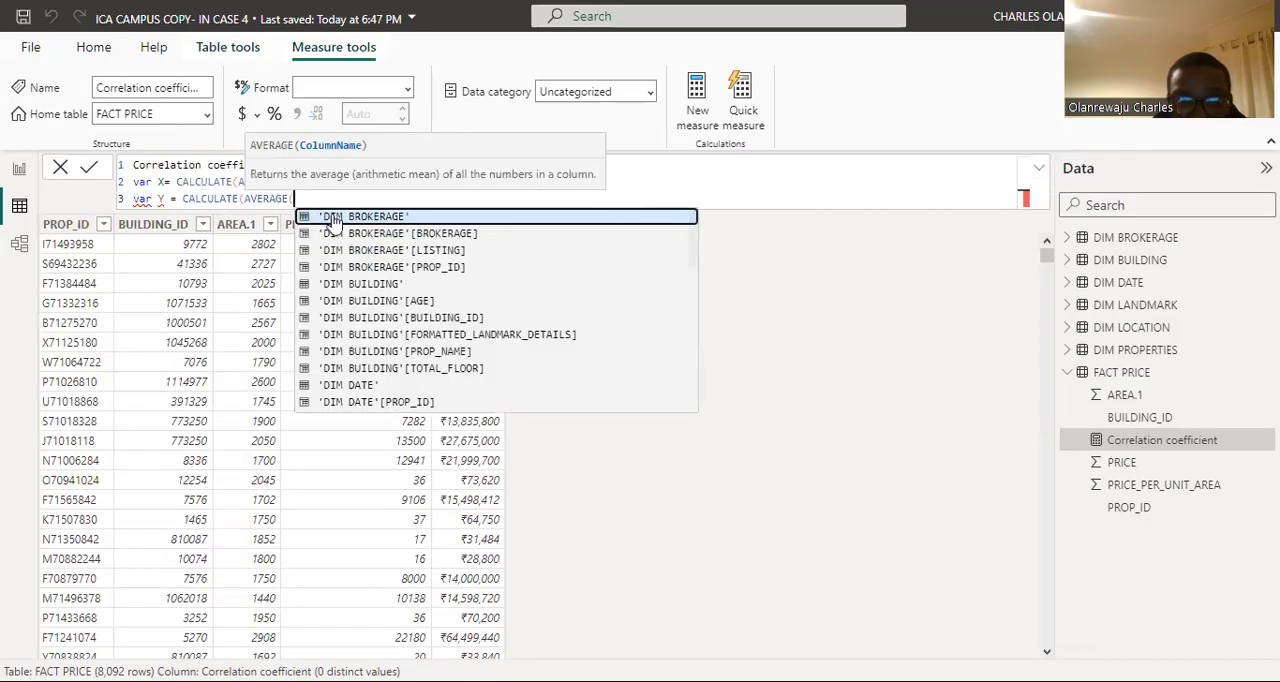
scroll(368, 271, "down", 1)
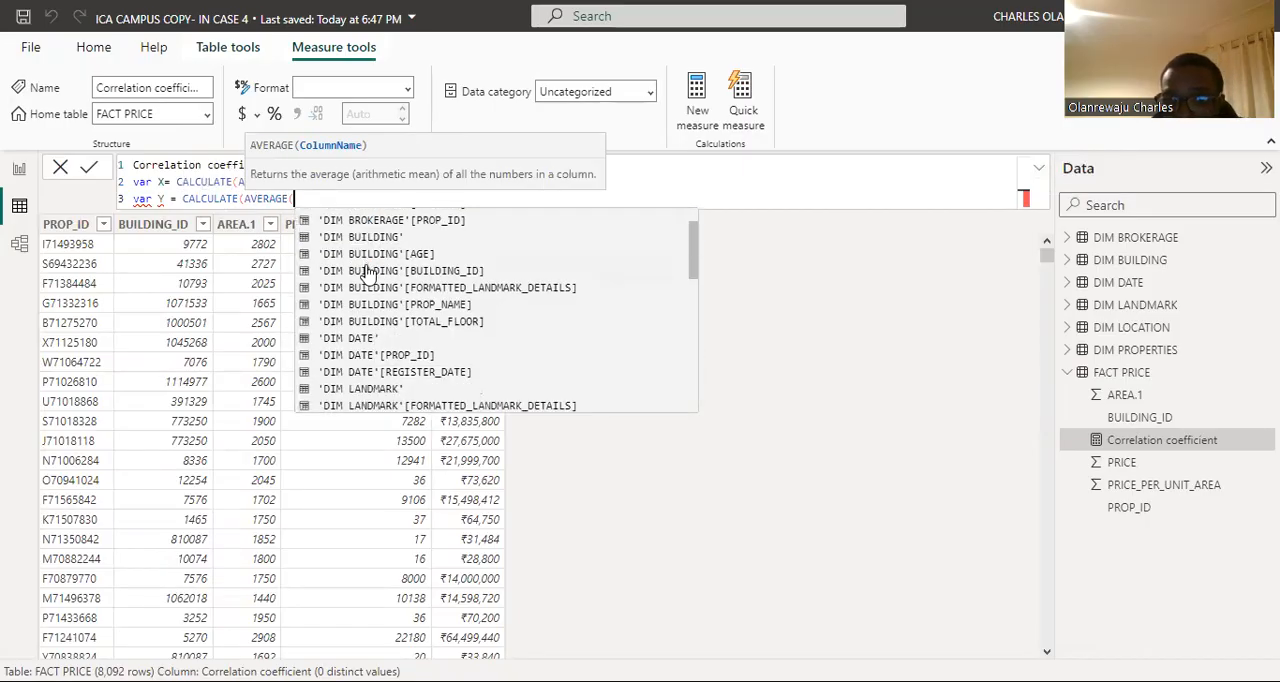
scroll(368, 271, "down", 10)
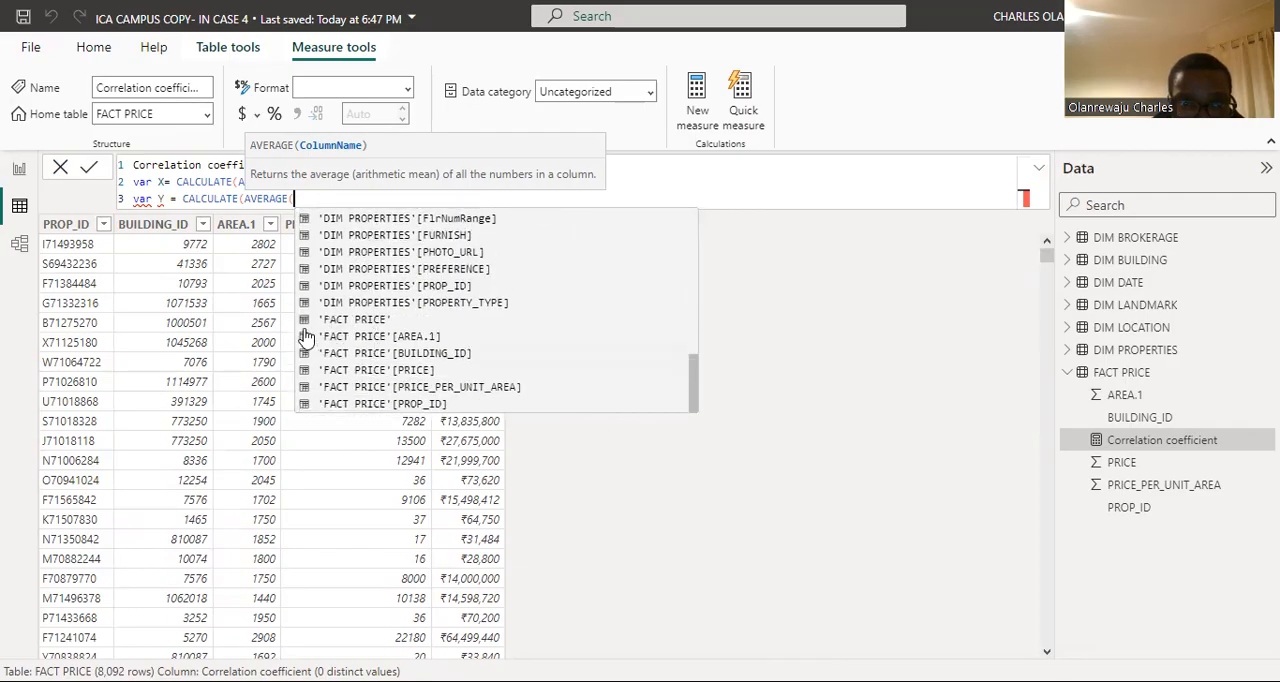
left_click(379, 345)
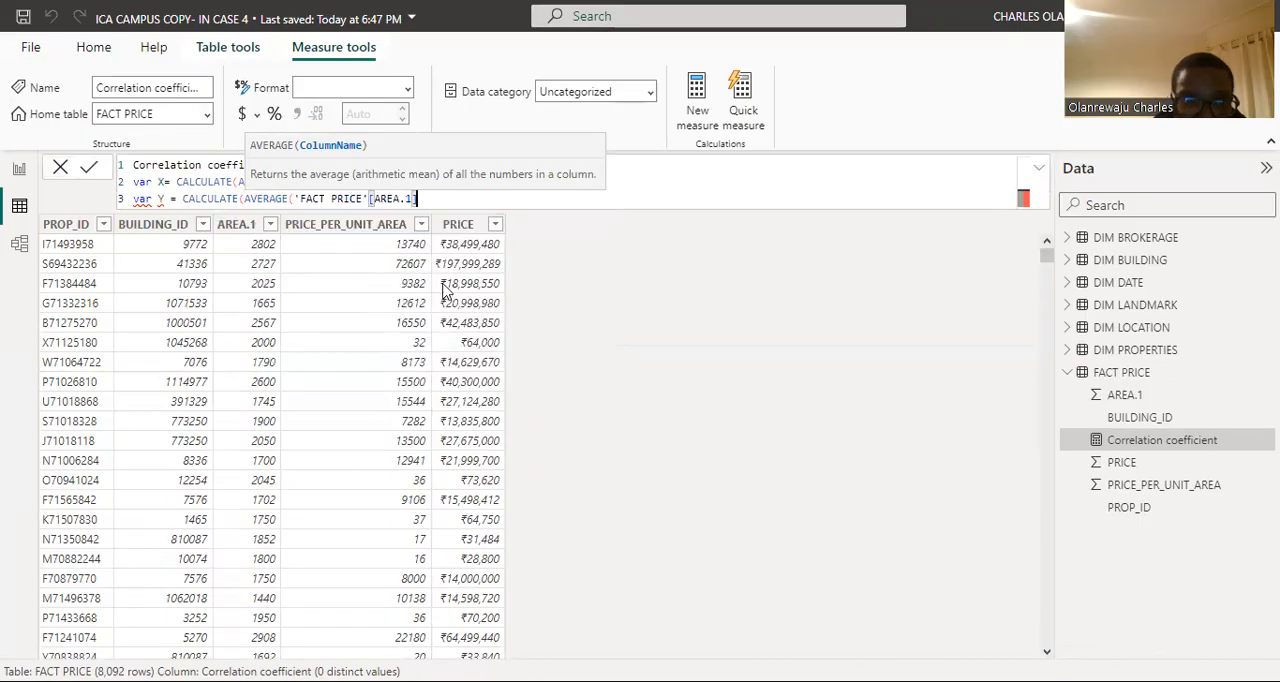
type(")")
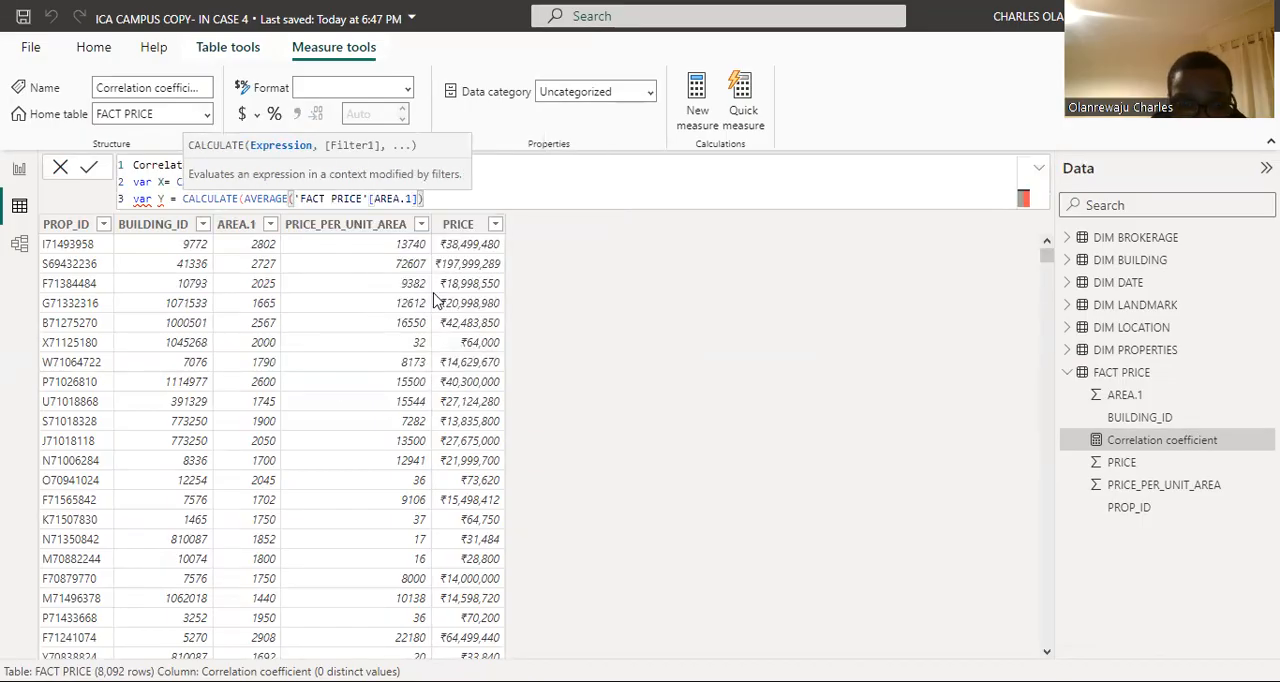
Step: Declare a variable named numerator on a fourth line of the formula
key("shift+Return")
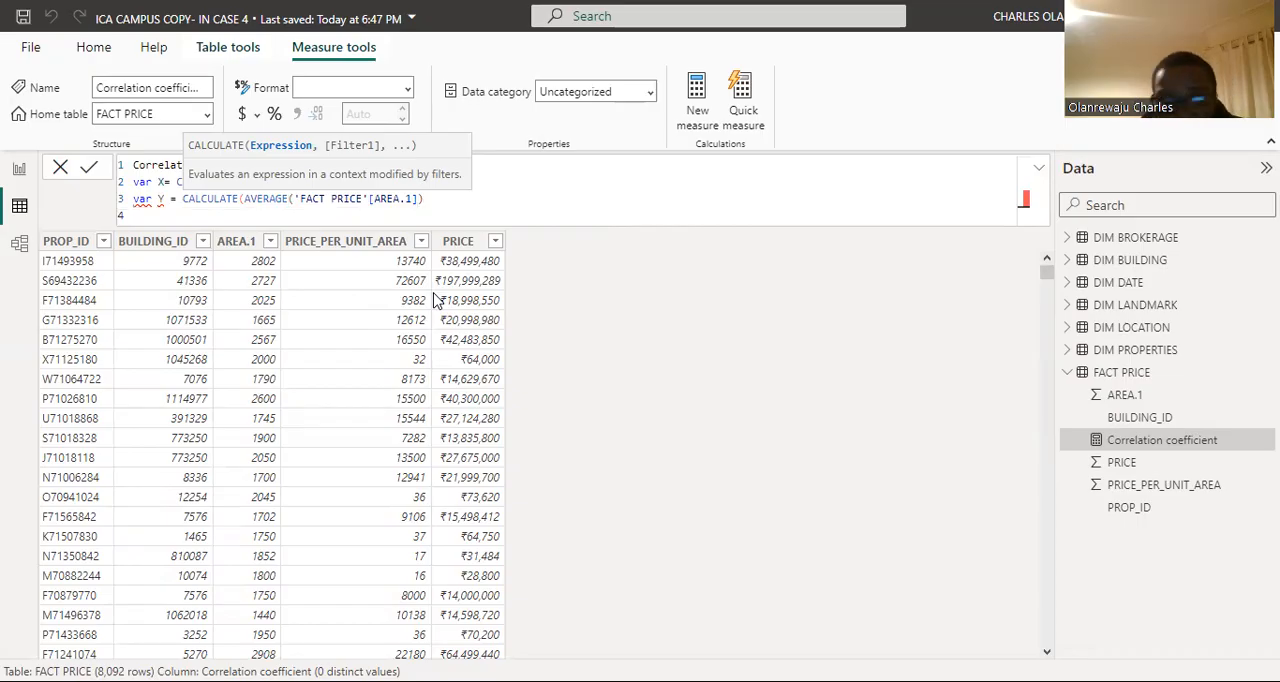
type("VA")
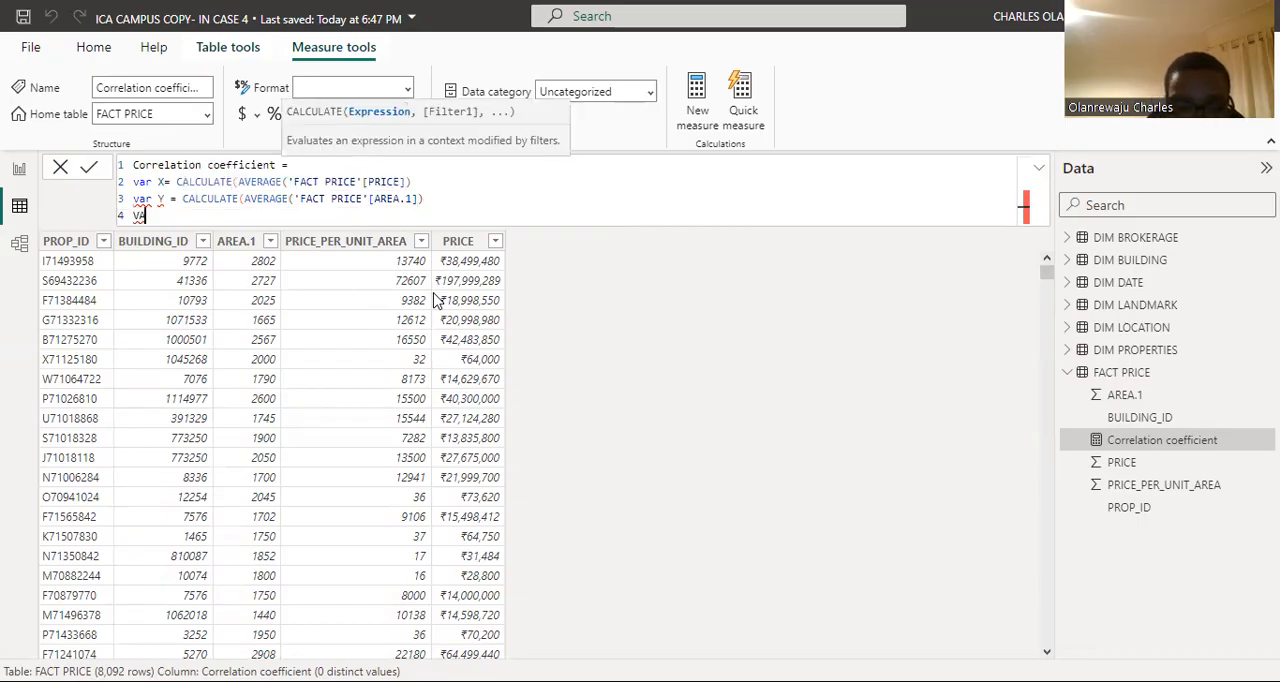
key("BackSpace")
key("BackSpace")
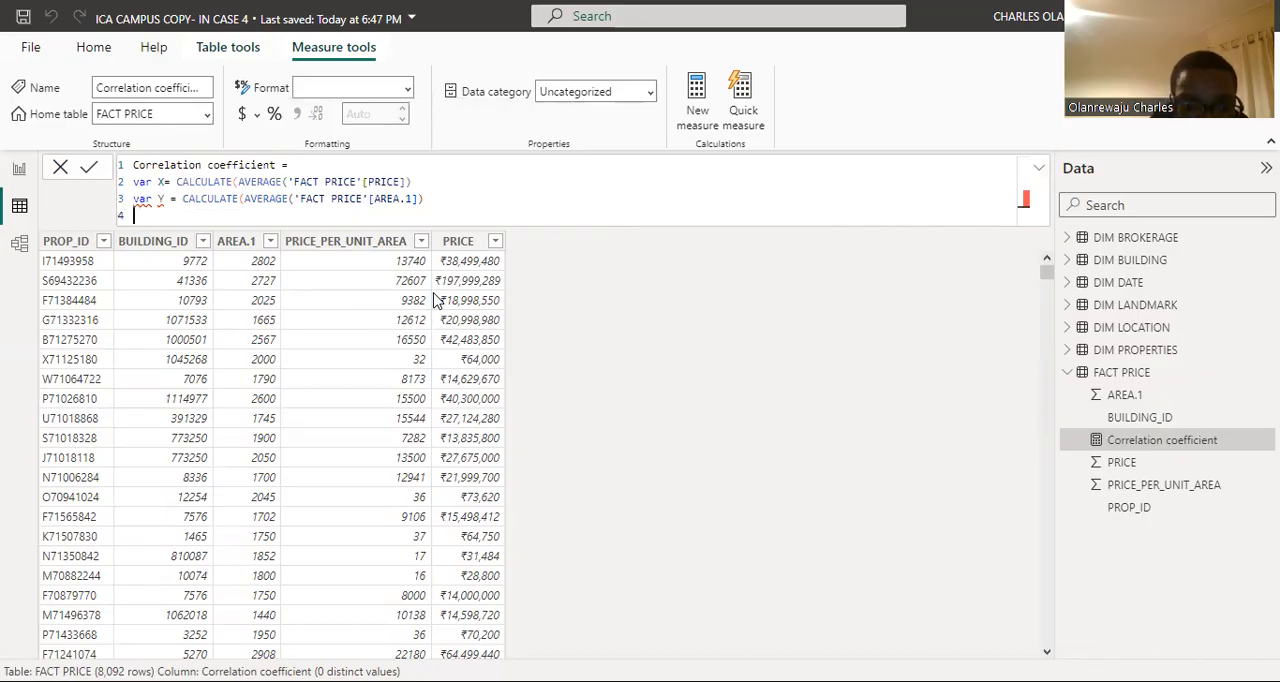
type("var")
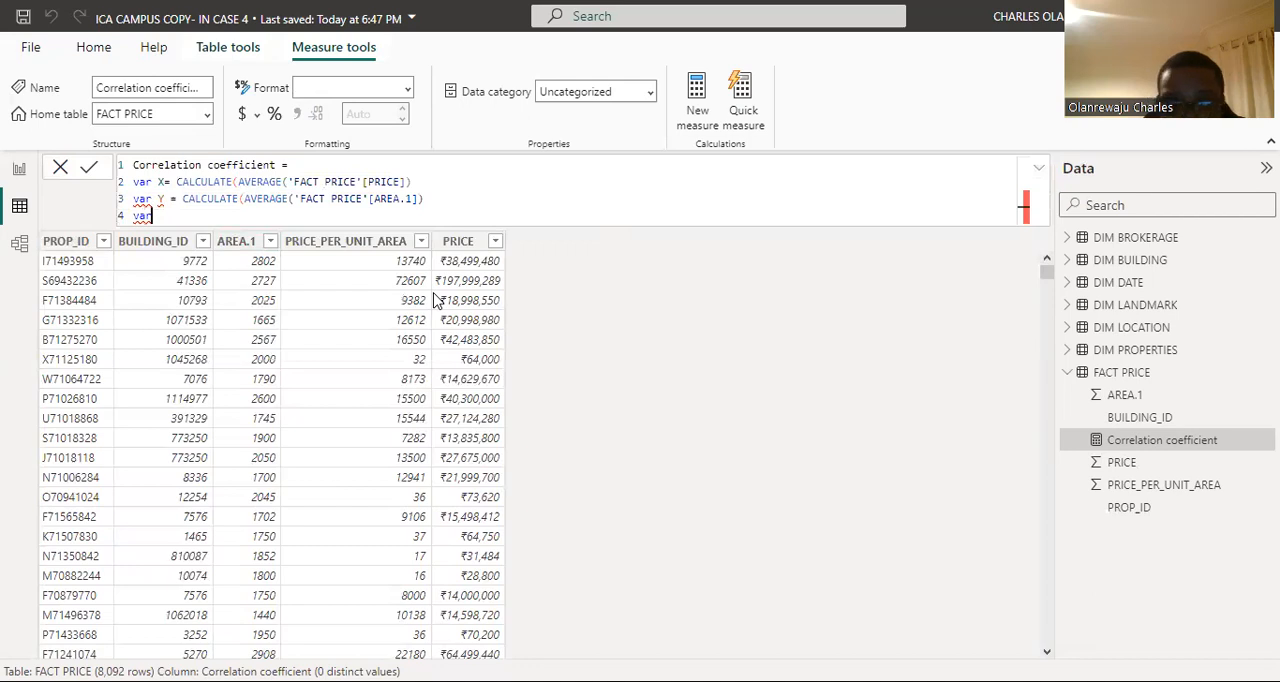
type(" n")
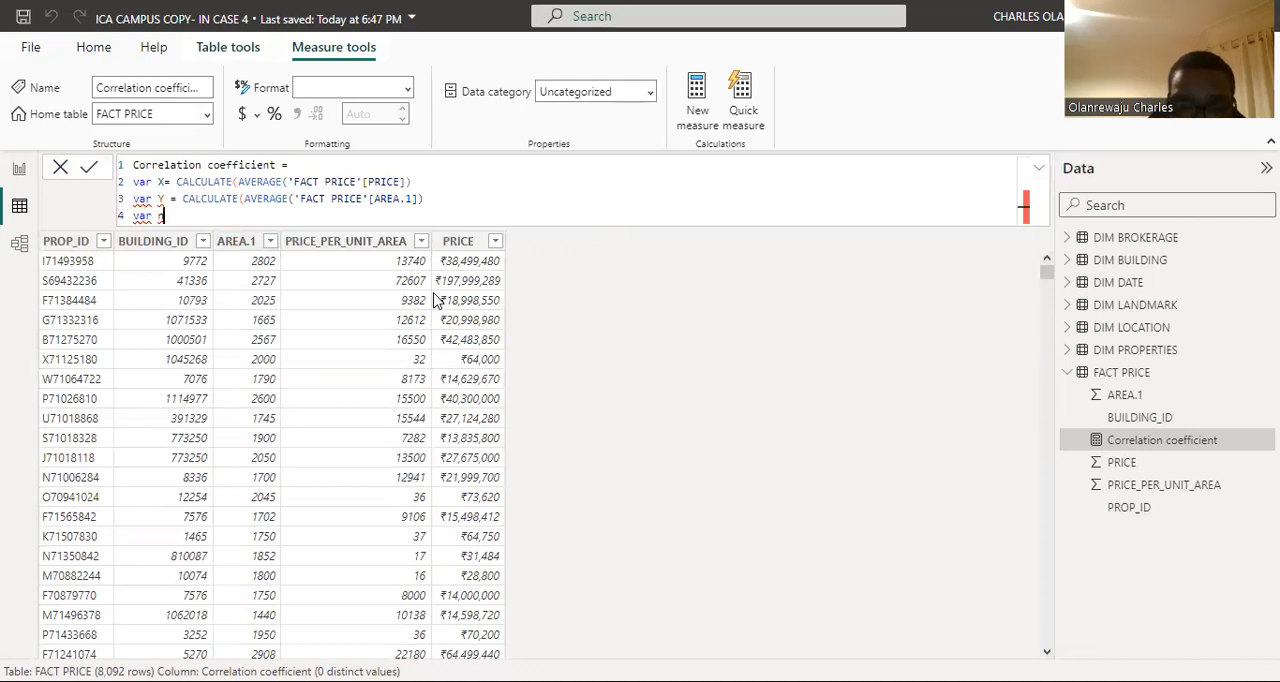
type("umerator")
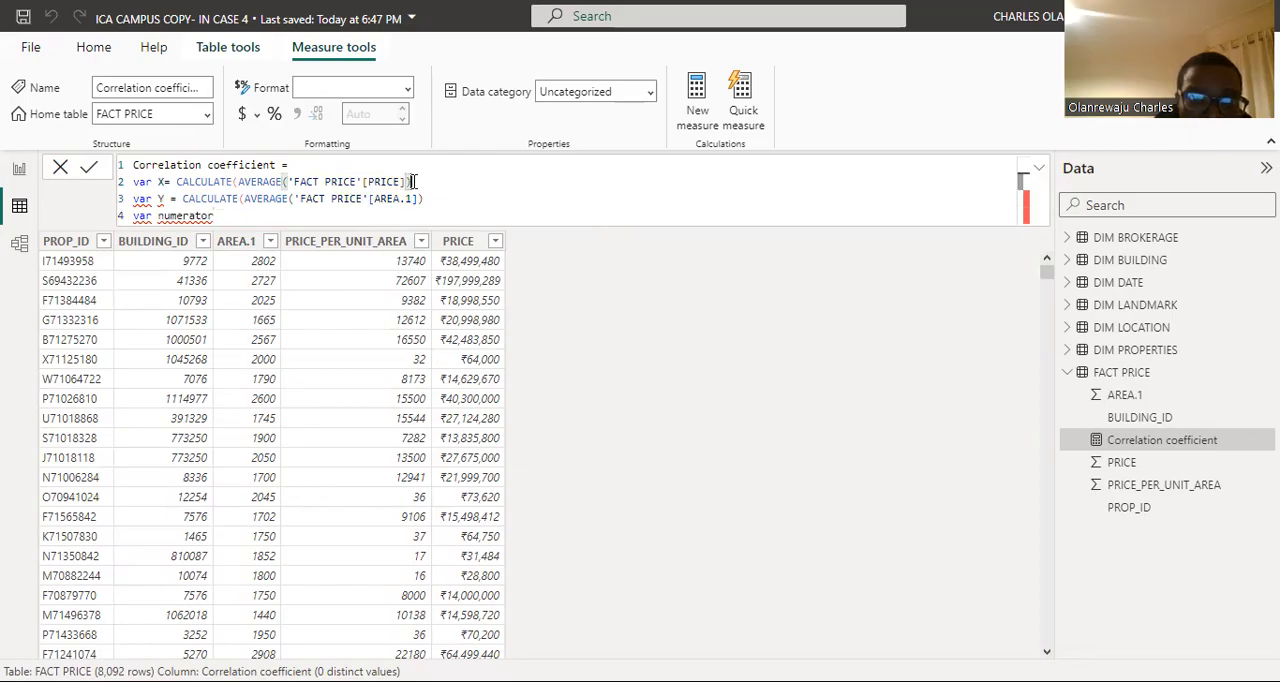
Step: Add the missing closing parenthesis to the CALCULATE expressions of both X and Y
type(")")
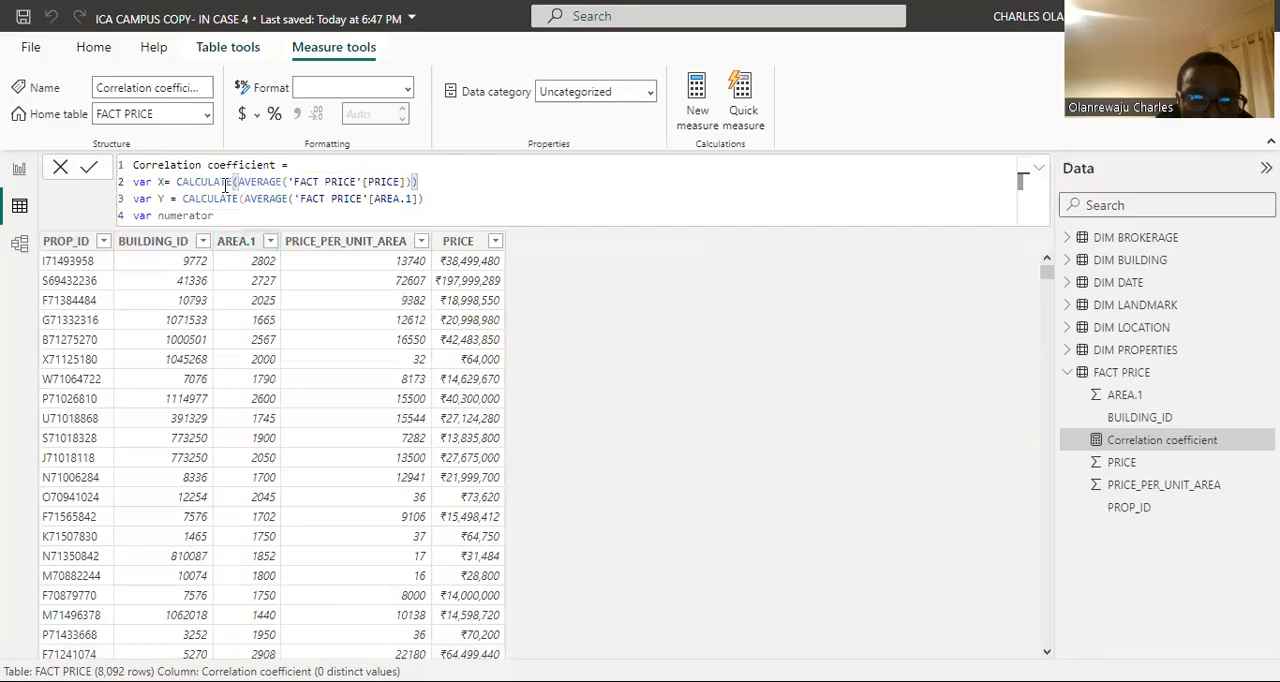
left_click(425, 199)
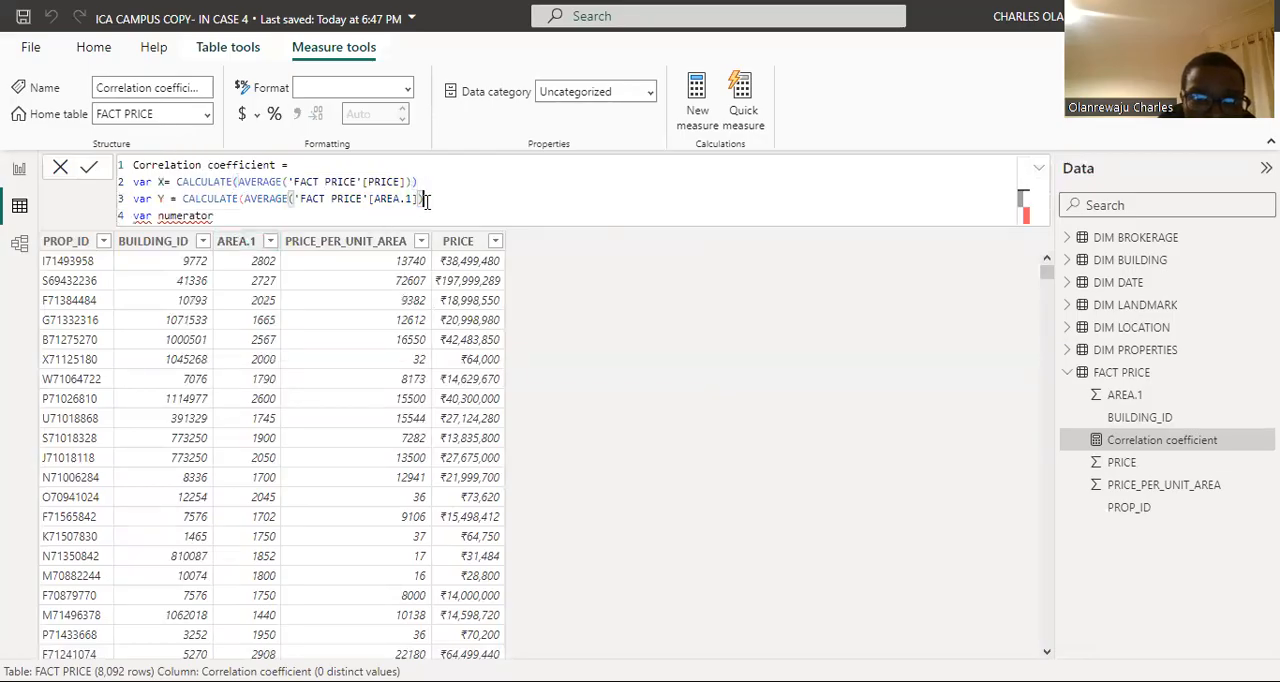
type(")")
Step: Begin the numerator definition with a SUMX function that iterates over the 'FACT PRICE' table
left_click(228, 213)
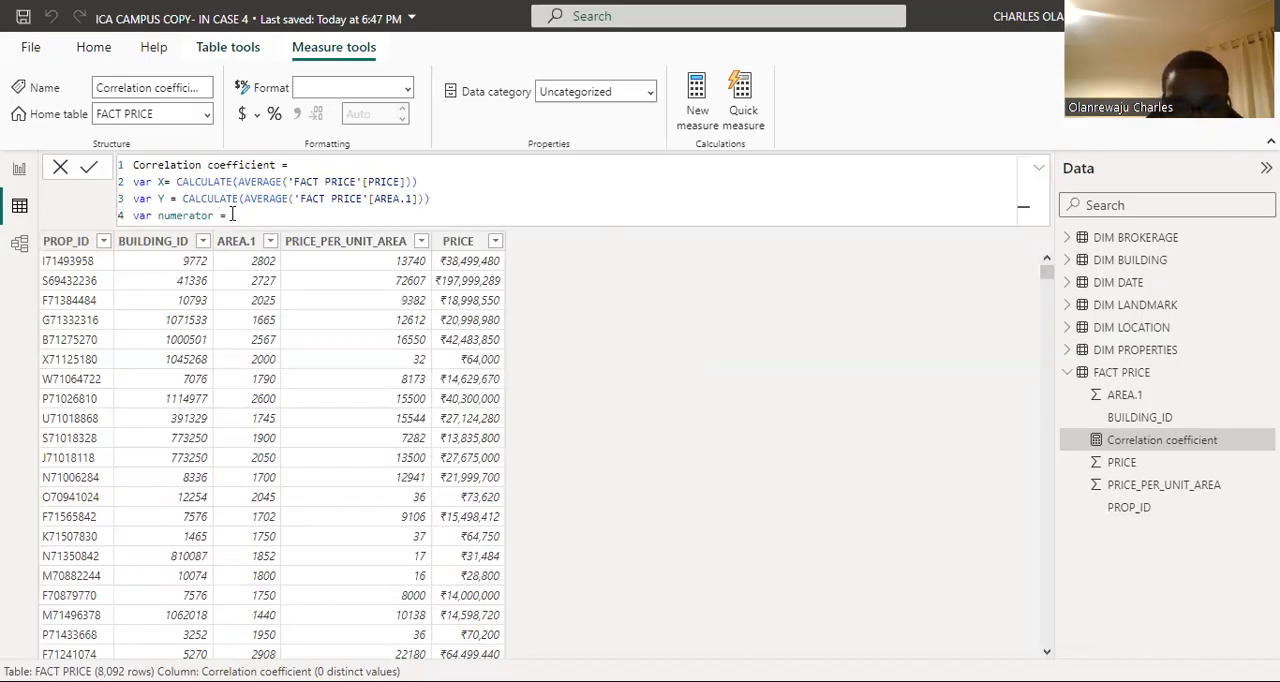
type("SUMX")
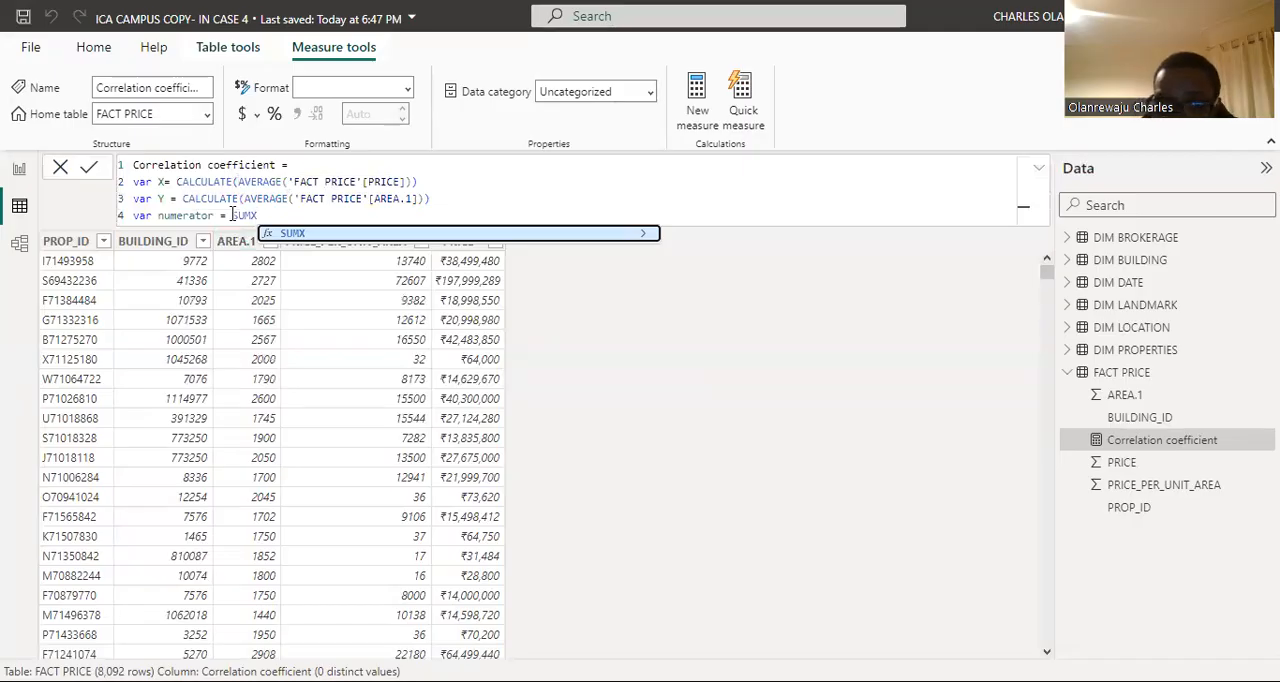
key("Escape")
type("(")
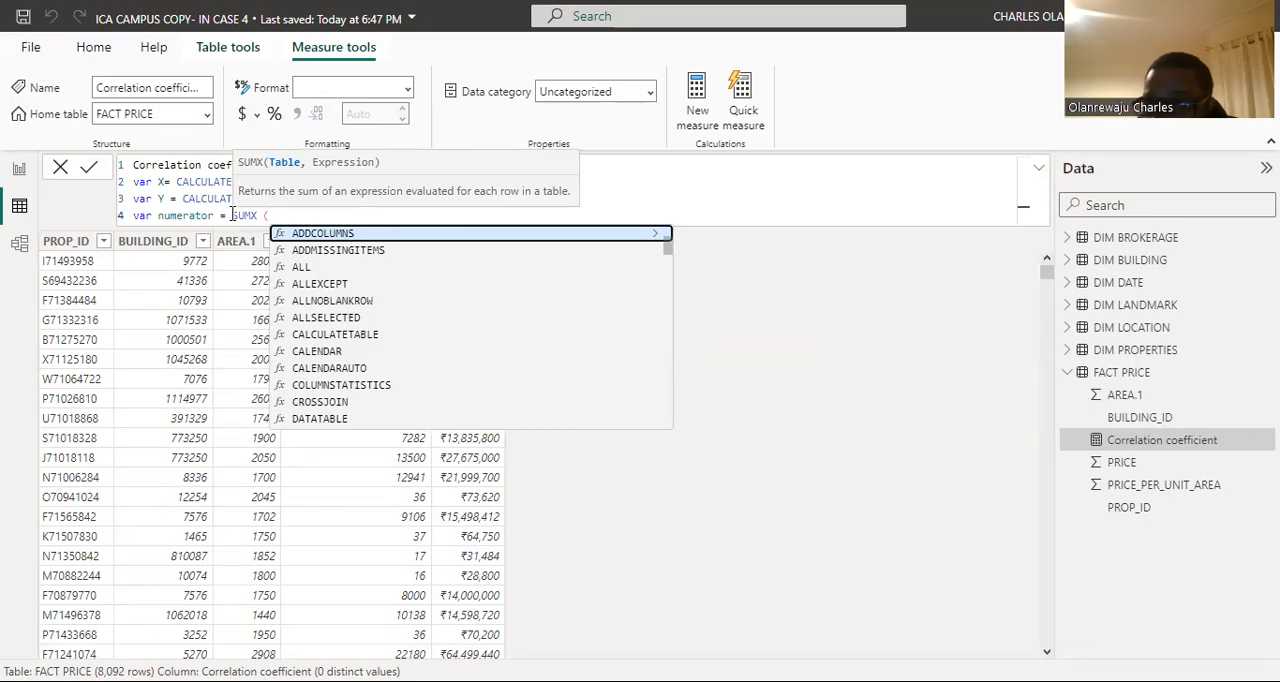
type("'")
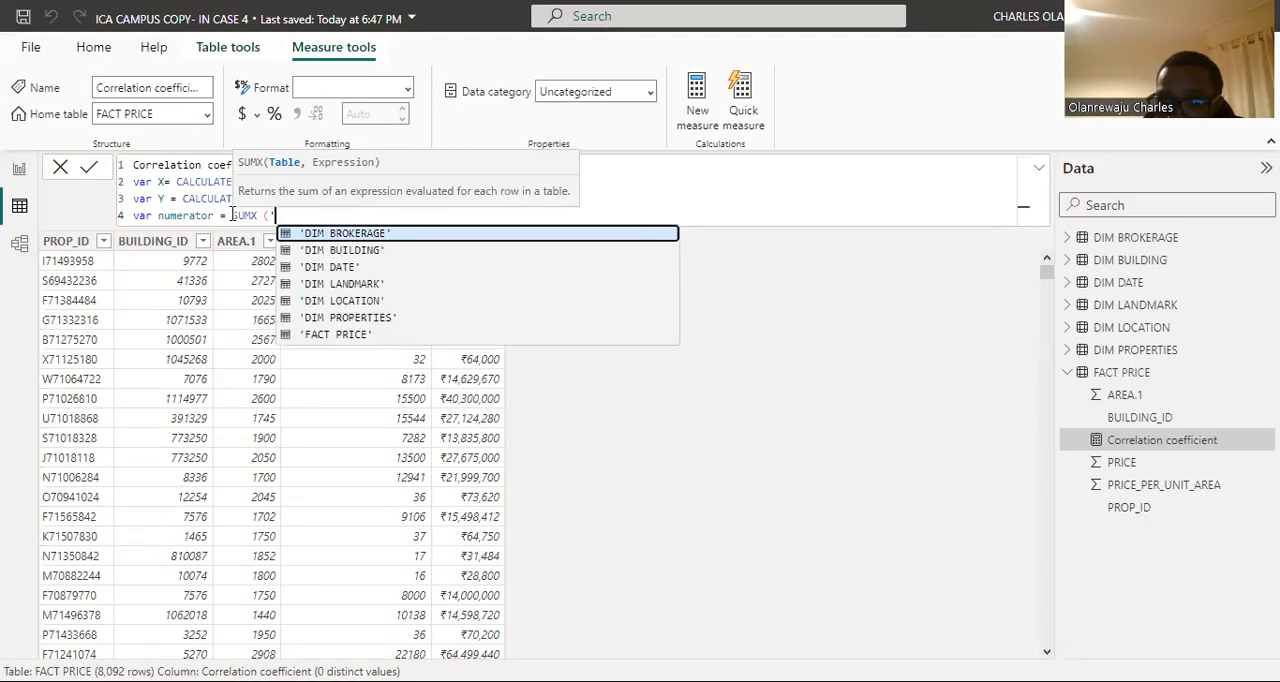
left_click(347, 336)
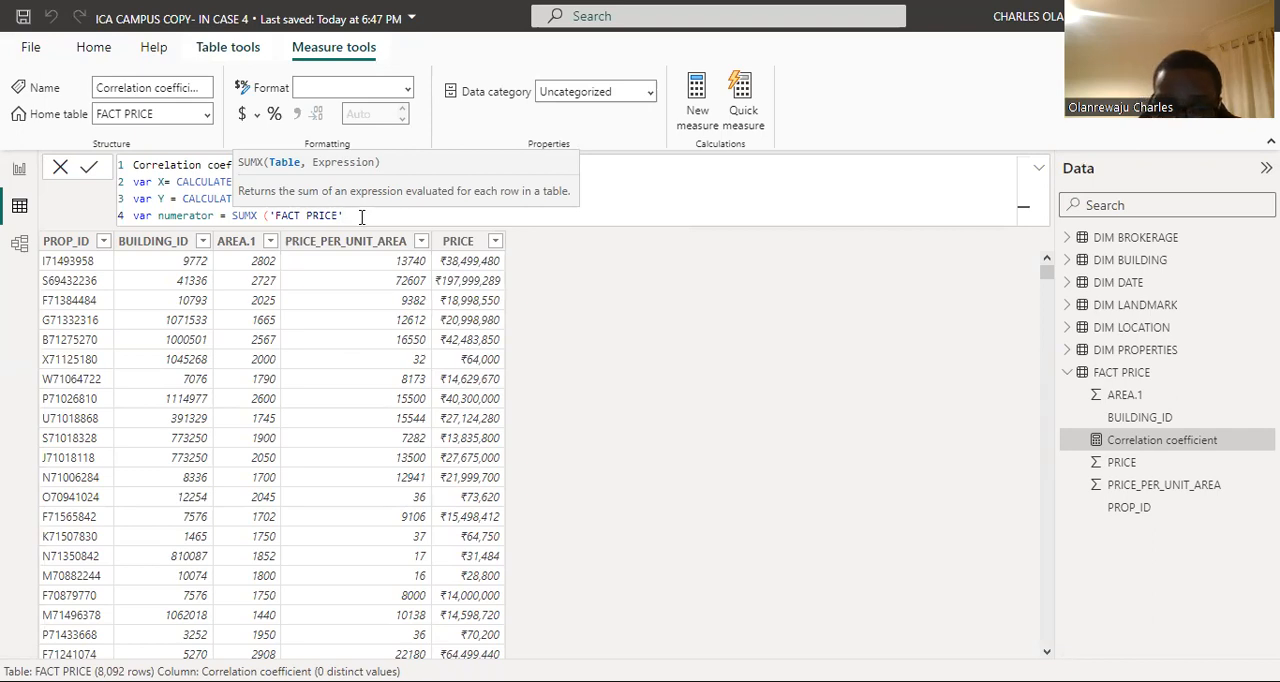
type(",")
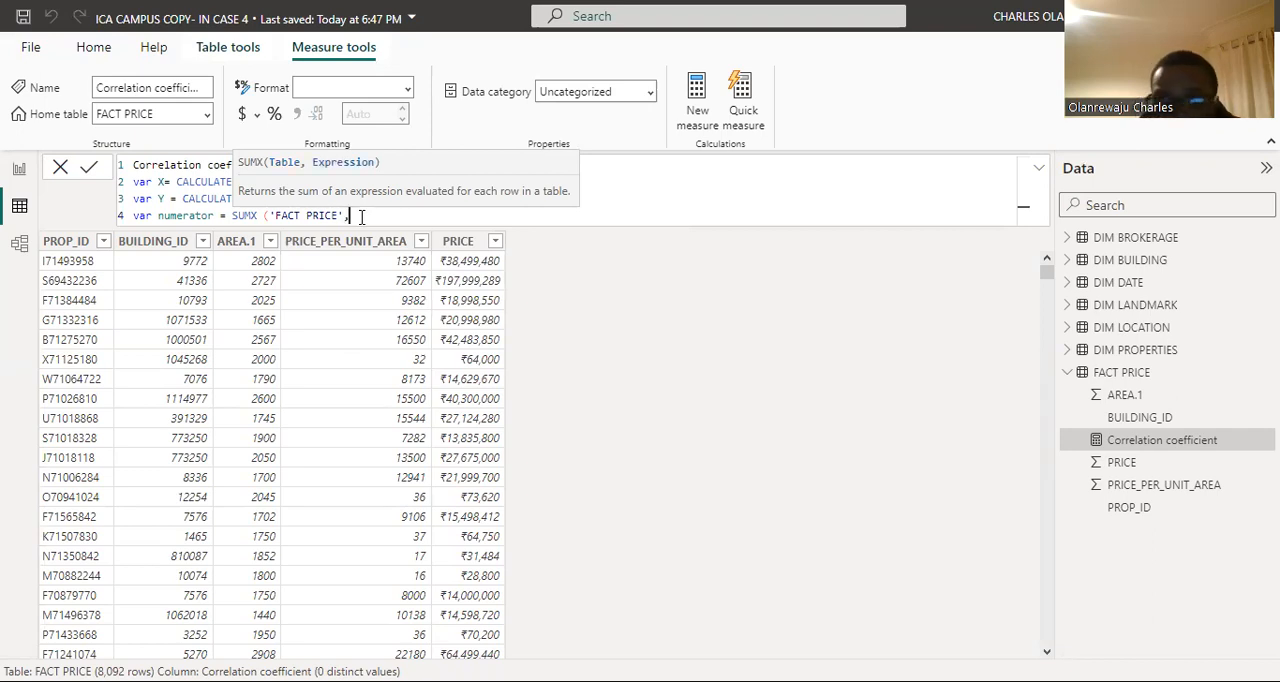
type("s")
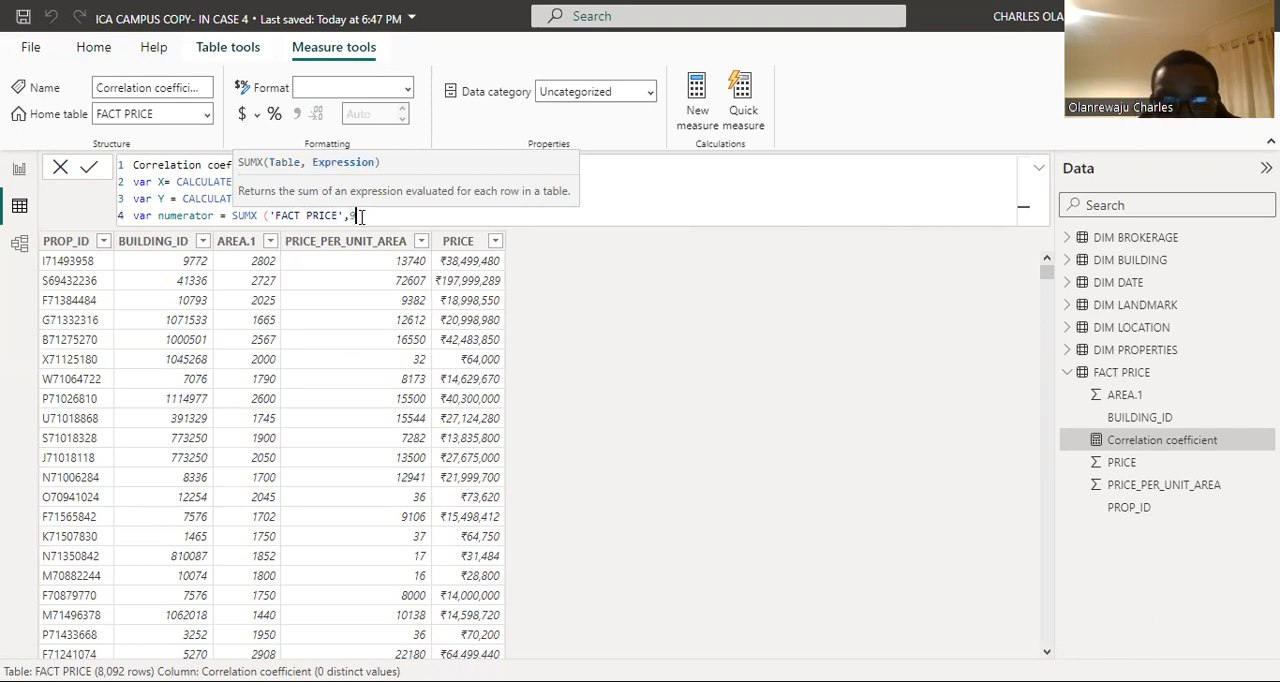
Step: Enter ([PRICE] - X) as the first factor of the SUMX expression
key("BackSpace")
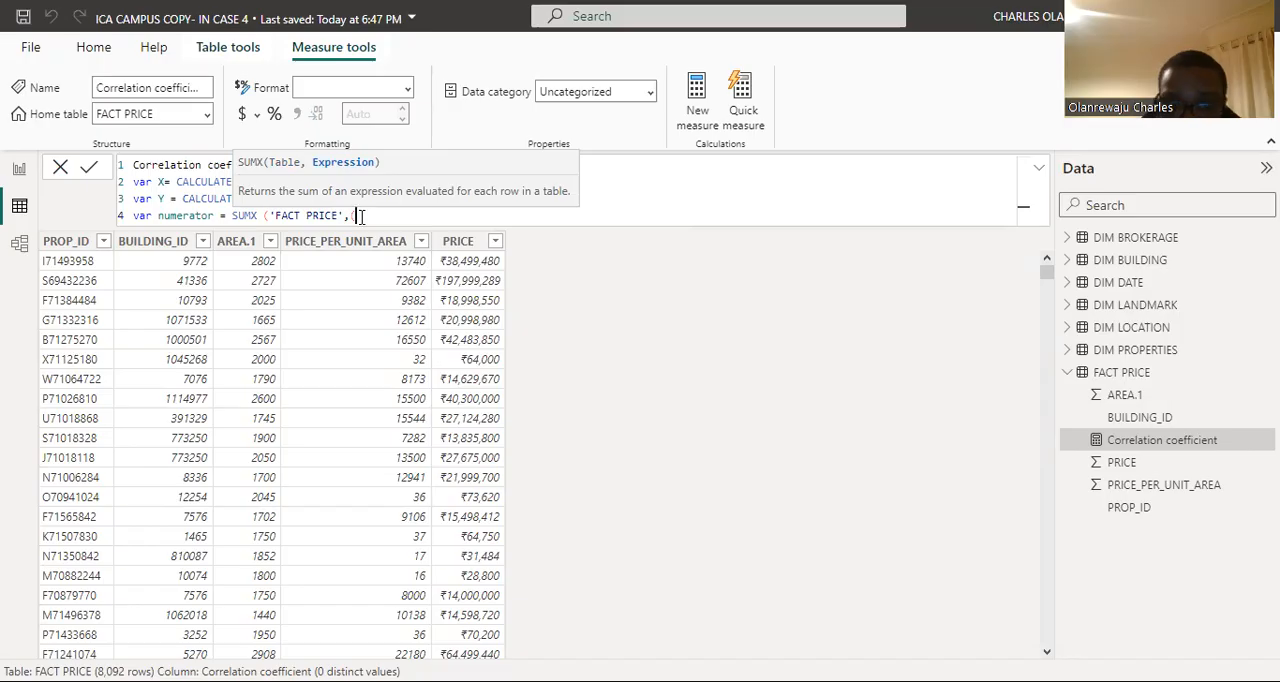
type("[")
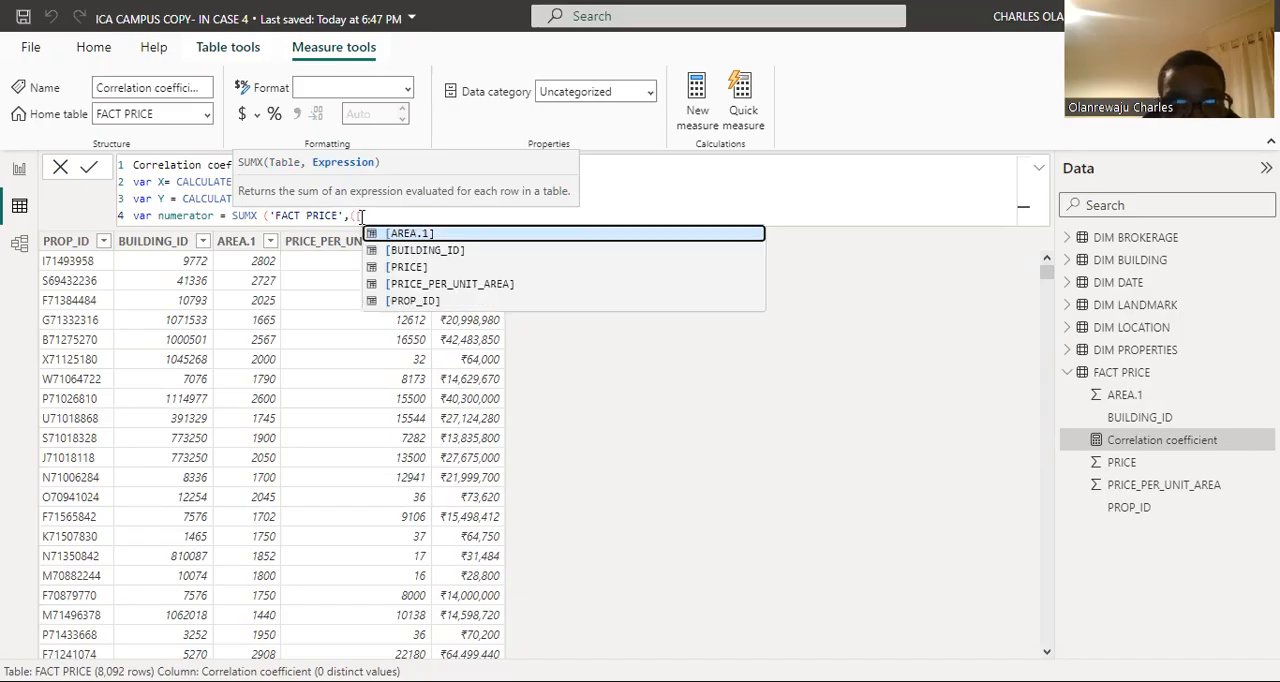
left_click(408, 267)
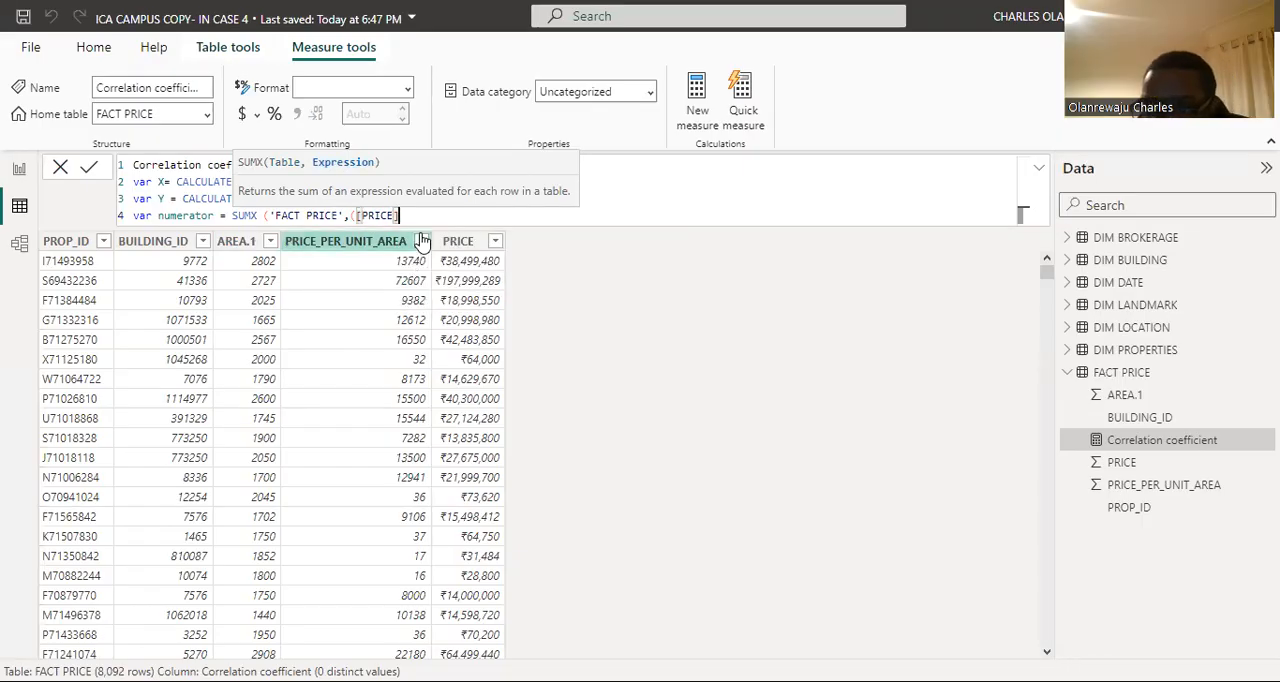
type("- ")
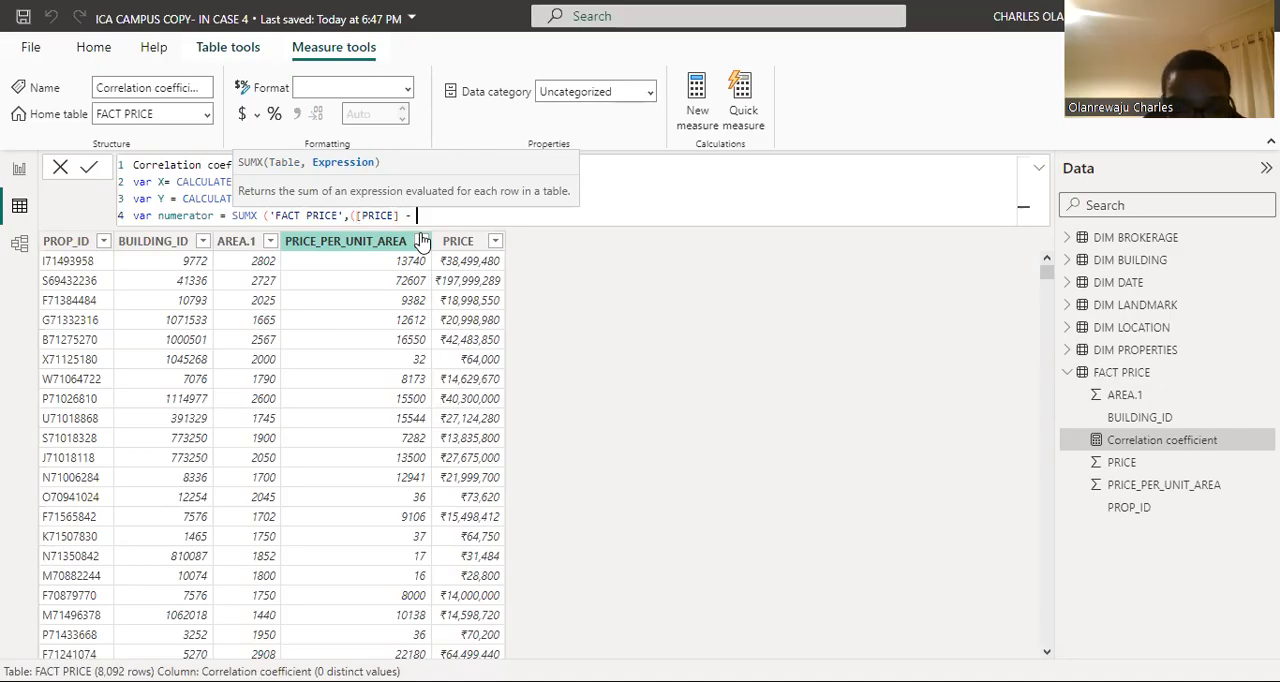
type("X")
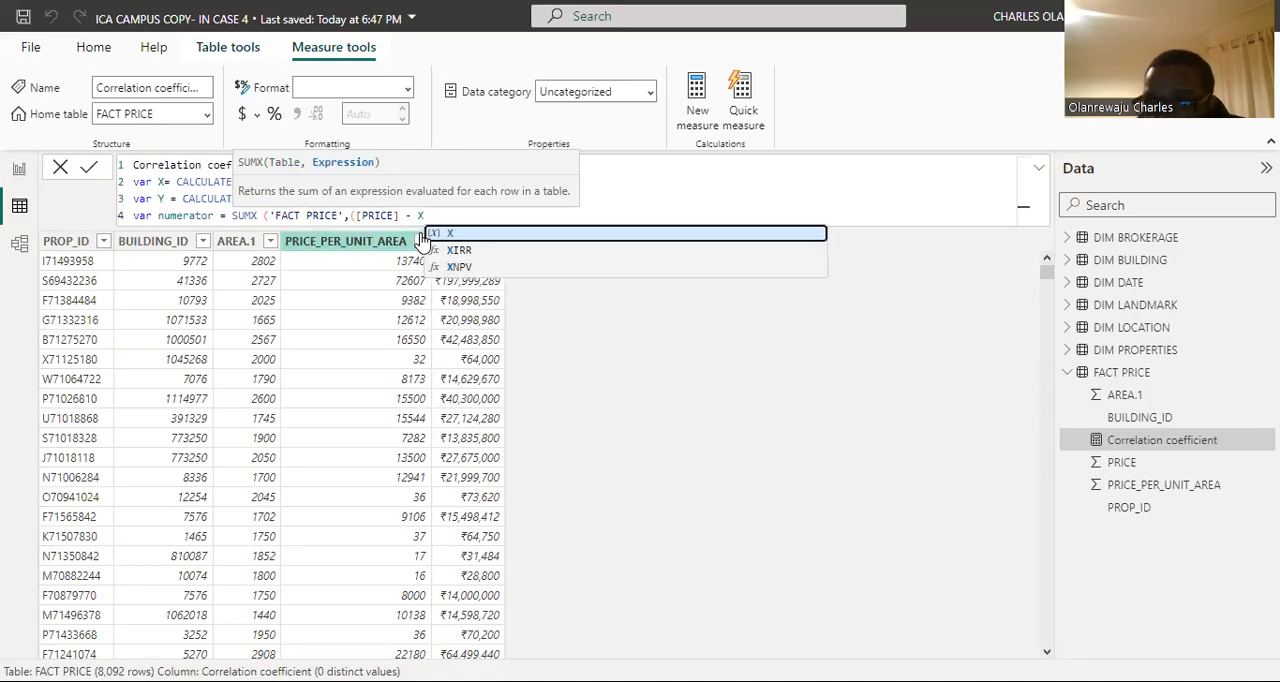
type(")")
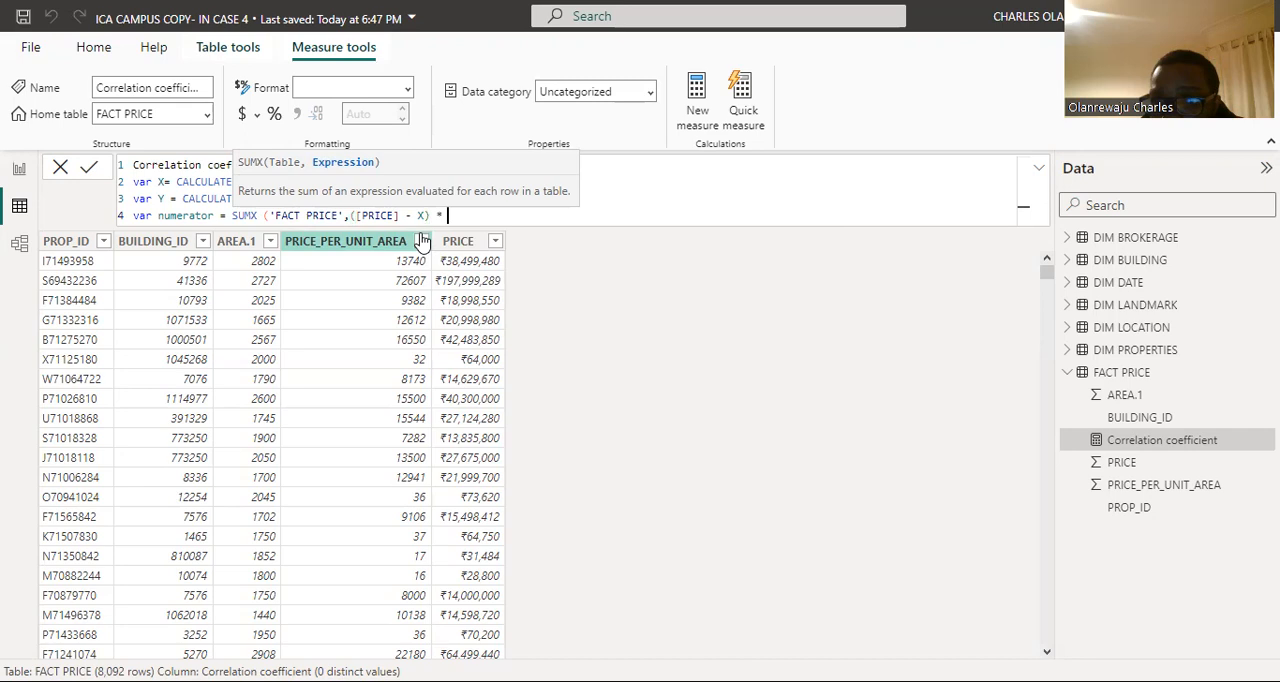
type(" * (")
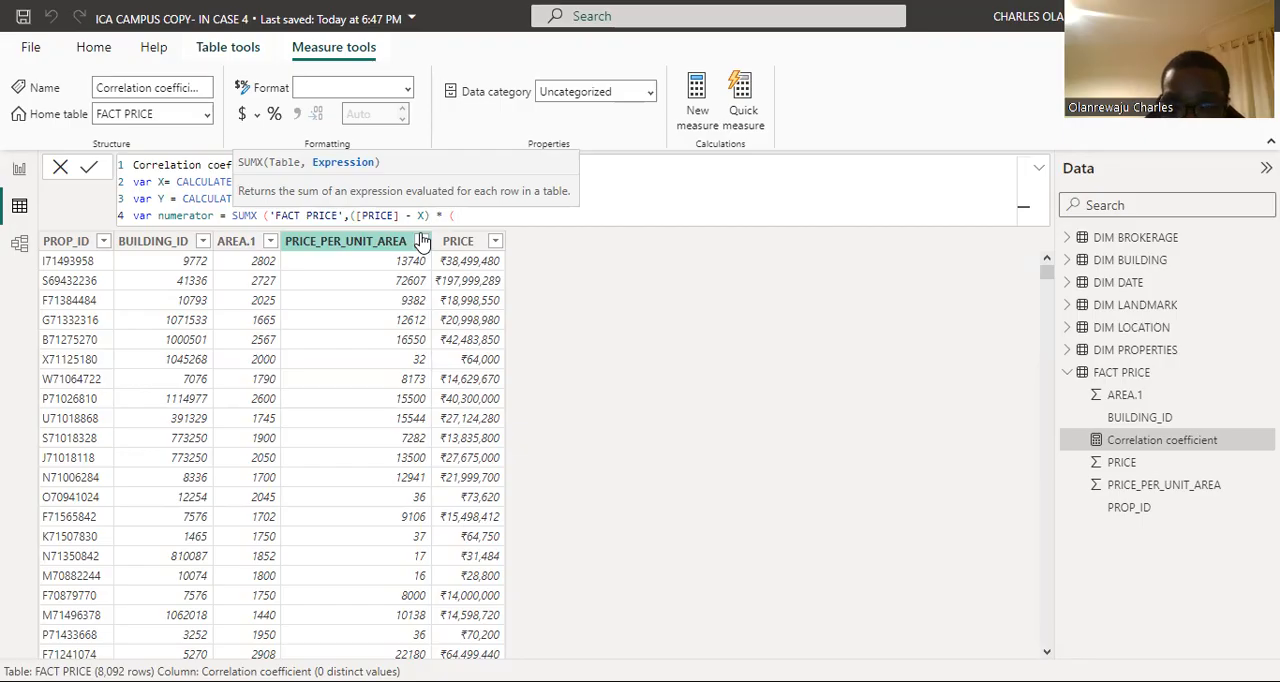
type("[")
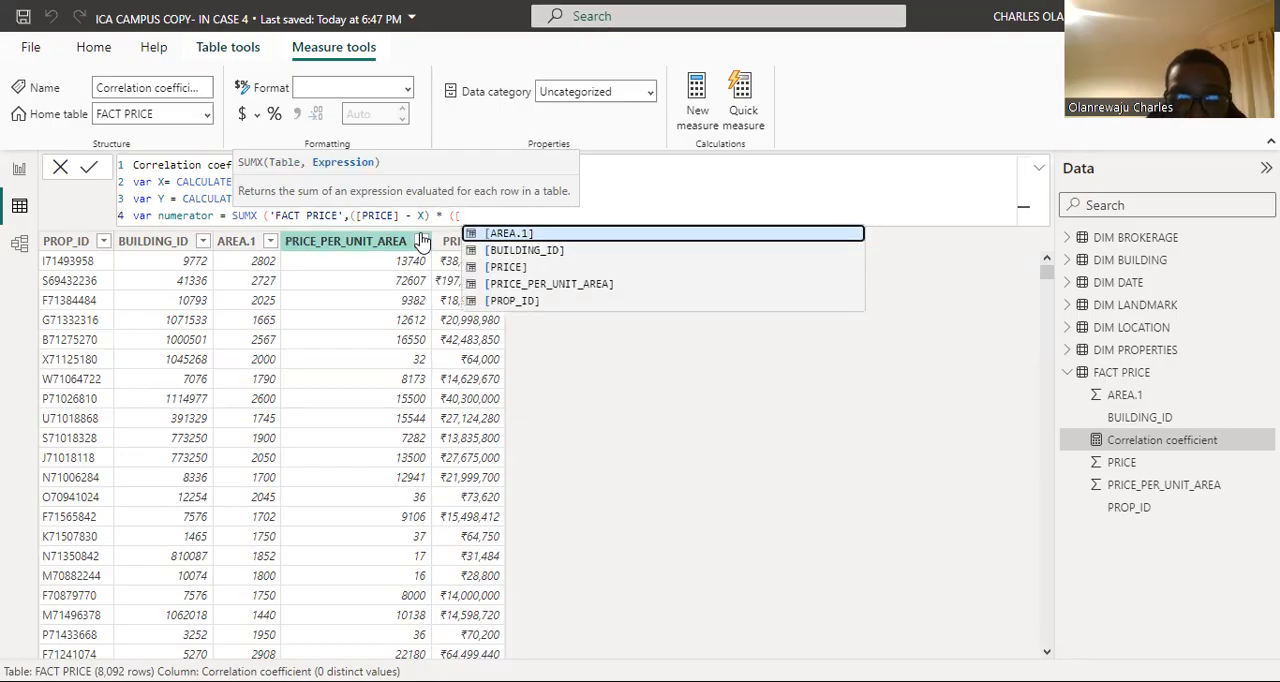
Step: Multiply the numerator's SUMX expression by ([AREA.1] - Y), close the function, and commit the completed correlation measure
left_click(540, 237)
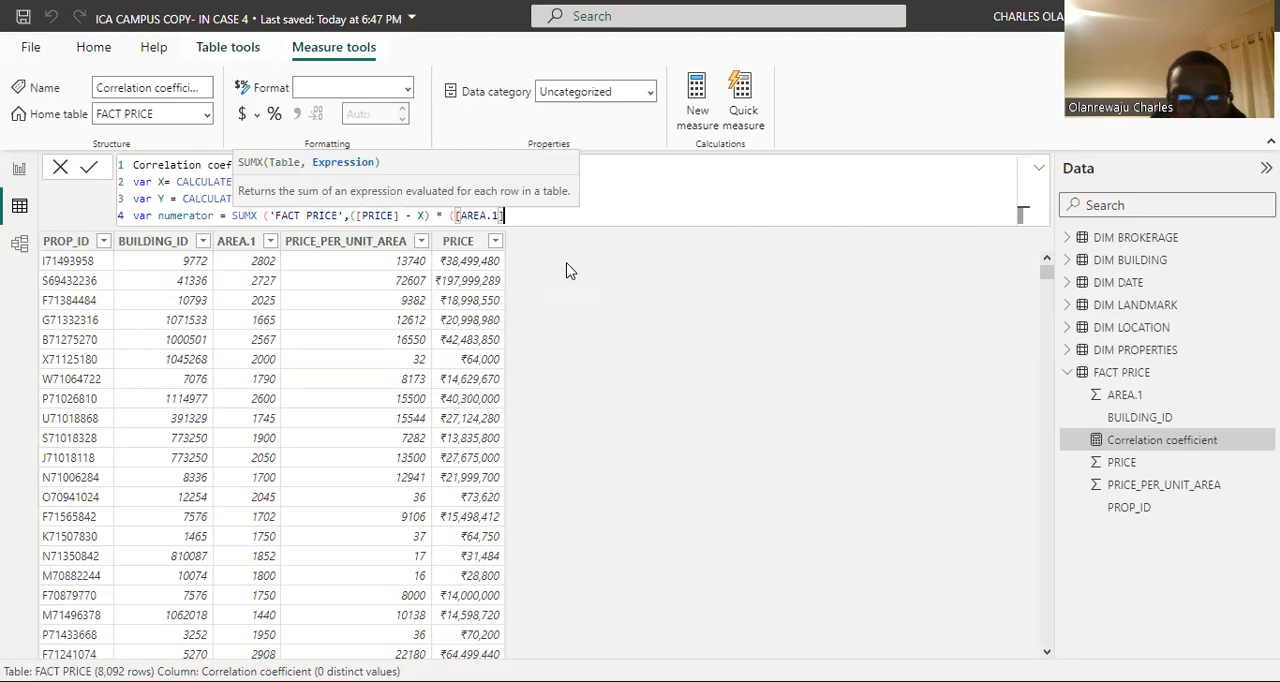
type("- ")
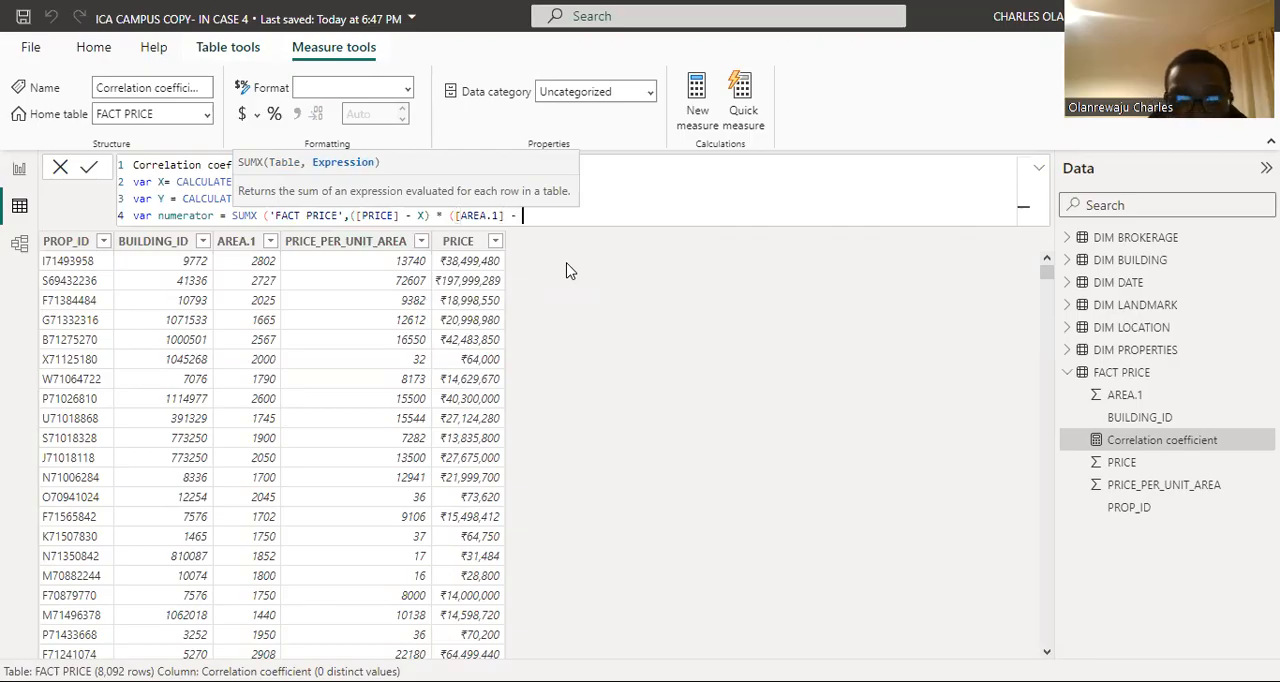
type("Y")
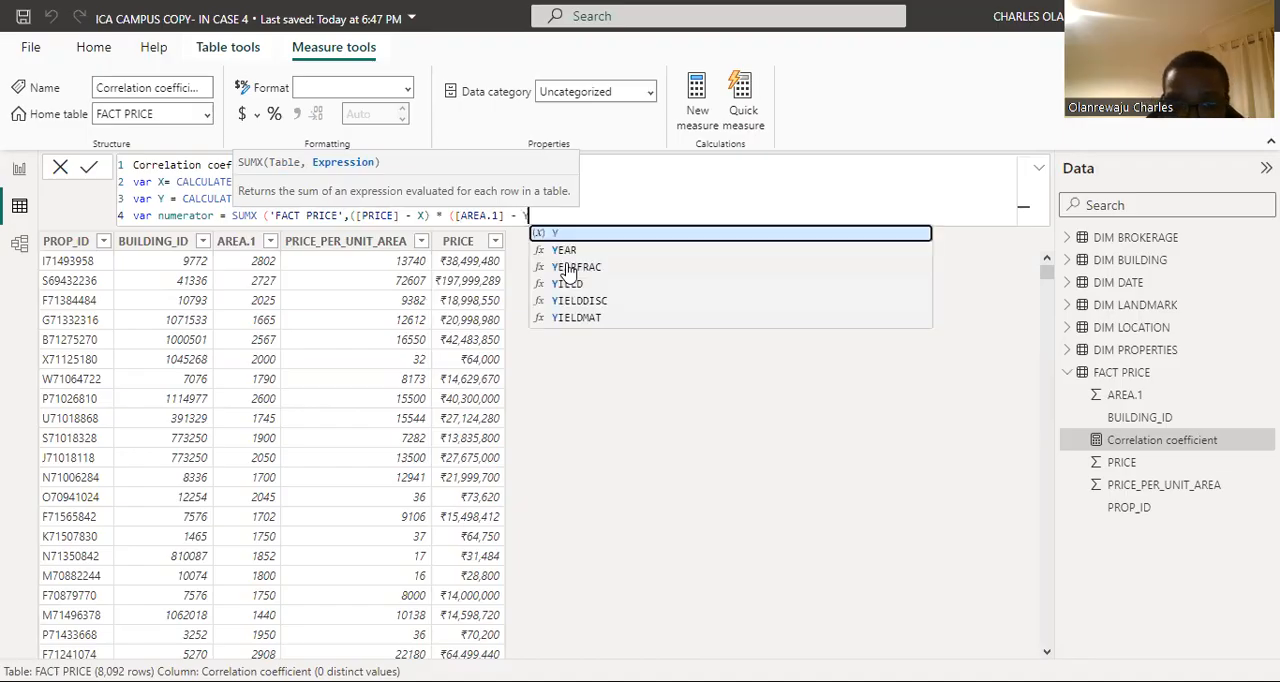
type(")")
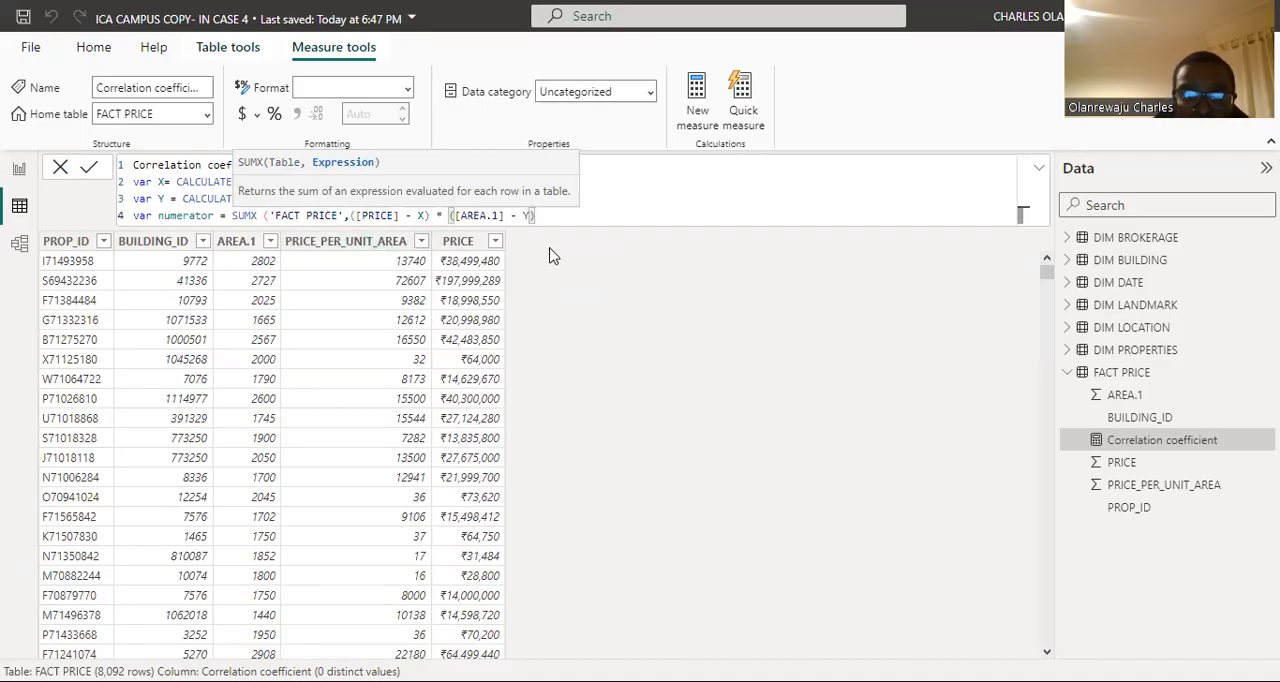
type(")")
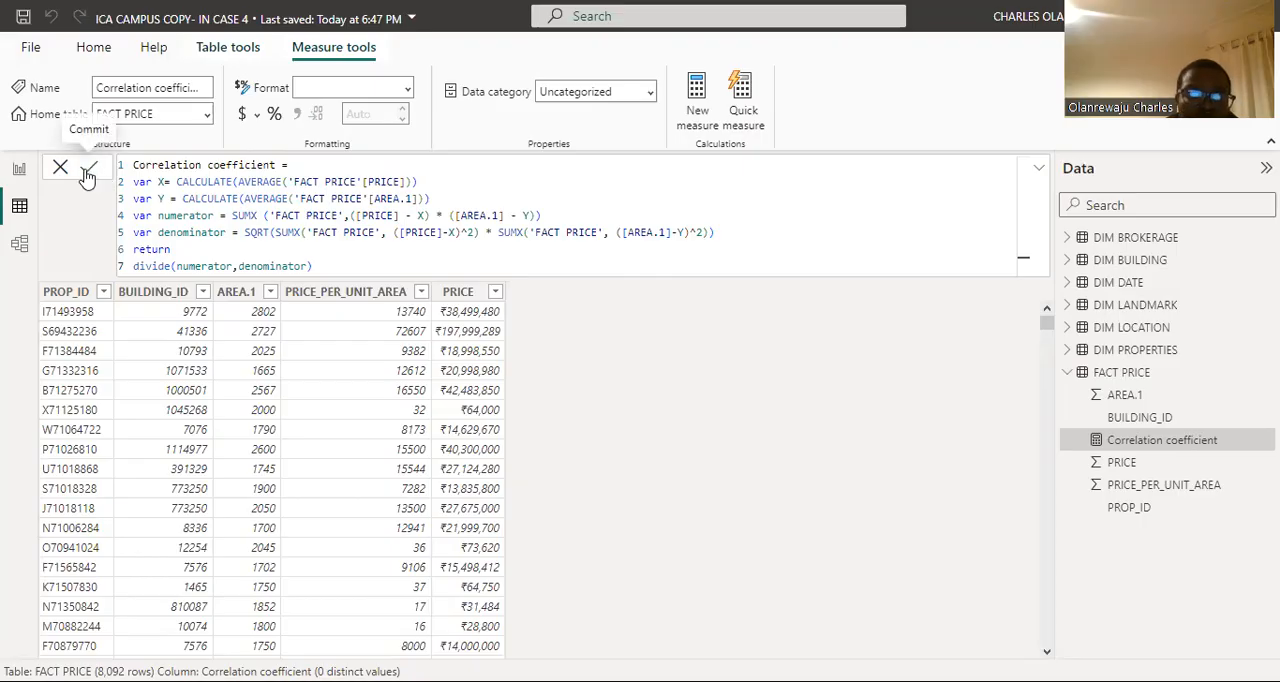
left_click(460, 216)
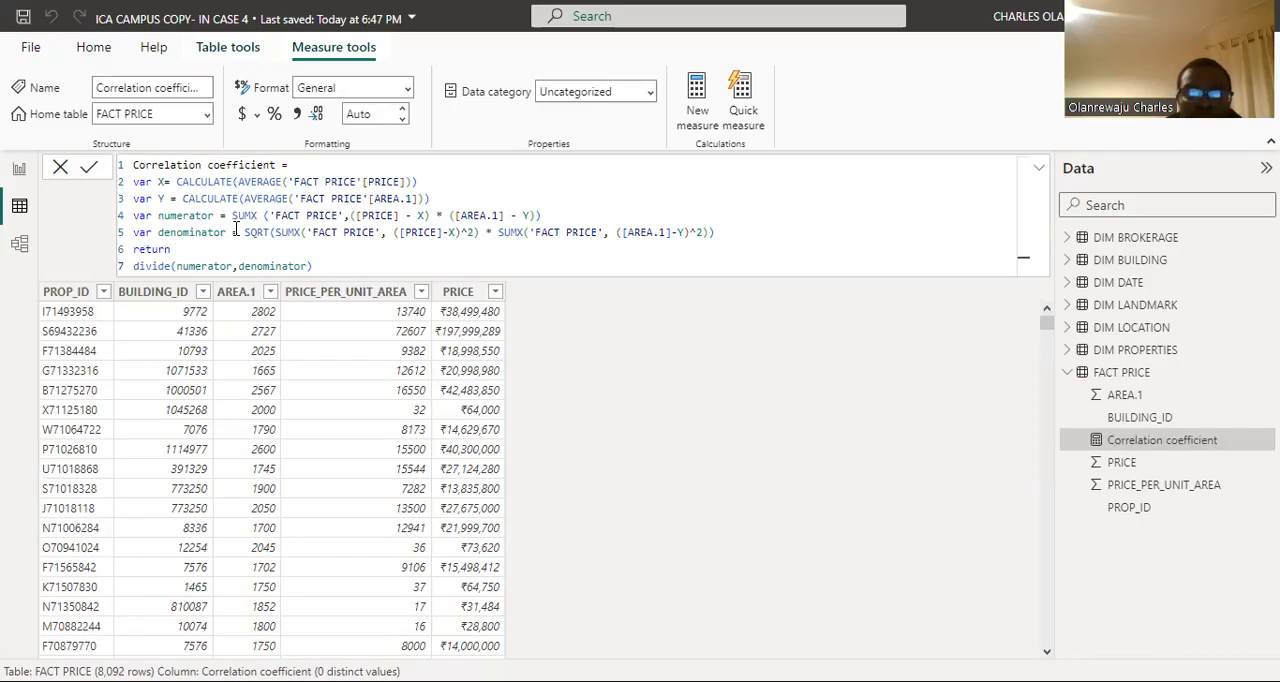
Step: Create a new measure in the FACT PRICE table named Correlation Coefficient Category
left_click(700, 90)
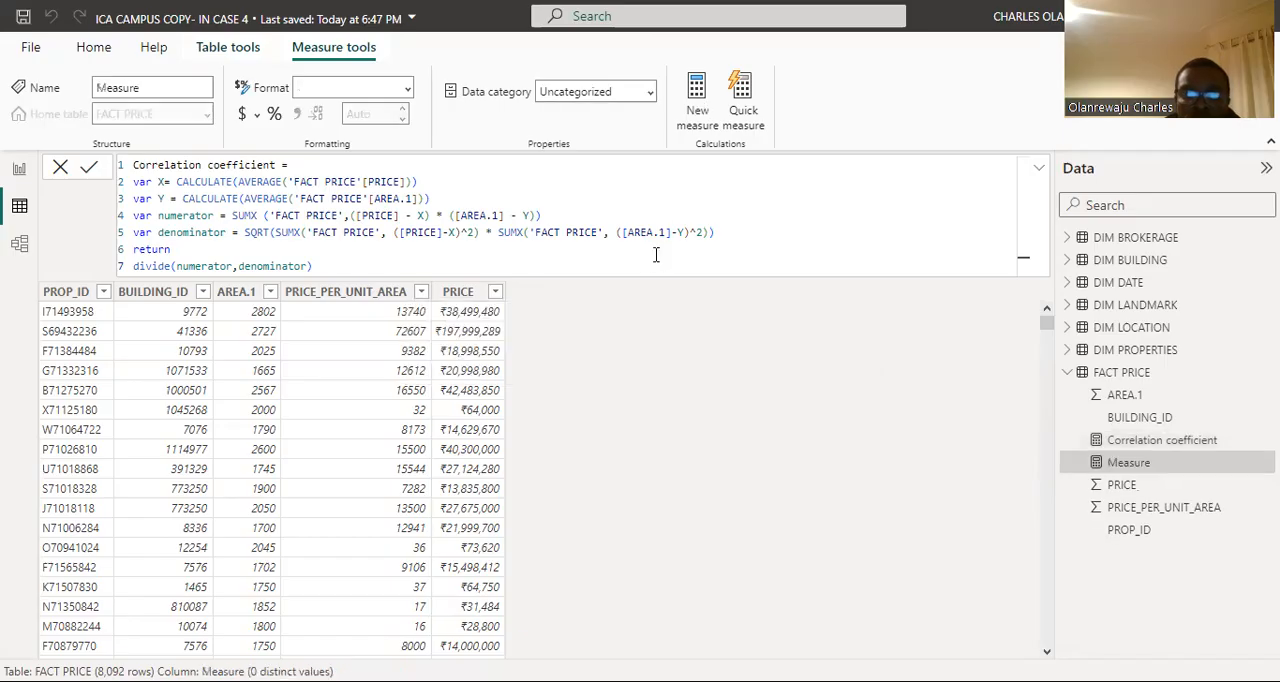
left_click(196, 166)
key("BackSpace")
key("BackSpace")
key("BackSpace")
key("BackSpace")
key("BackSpace")
key("BackSpace")
key("BackSpace")
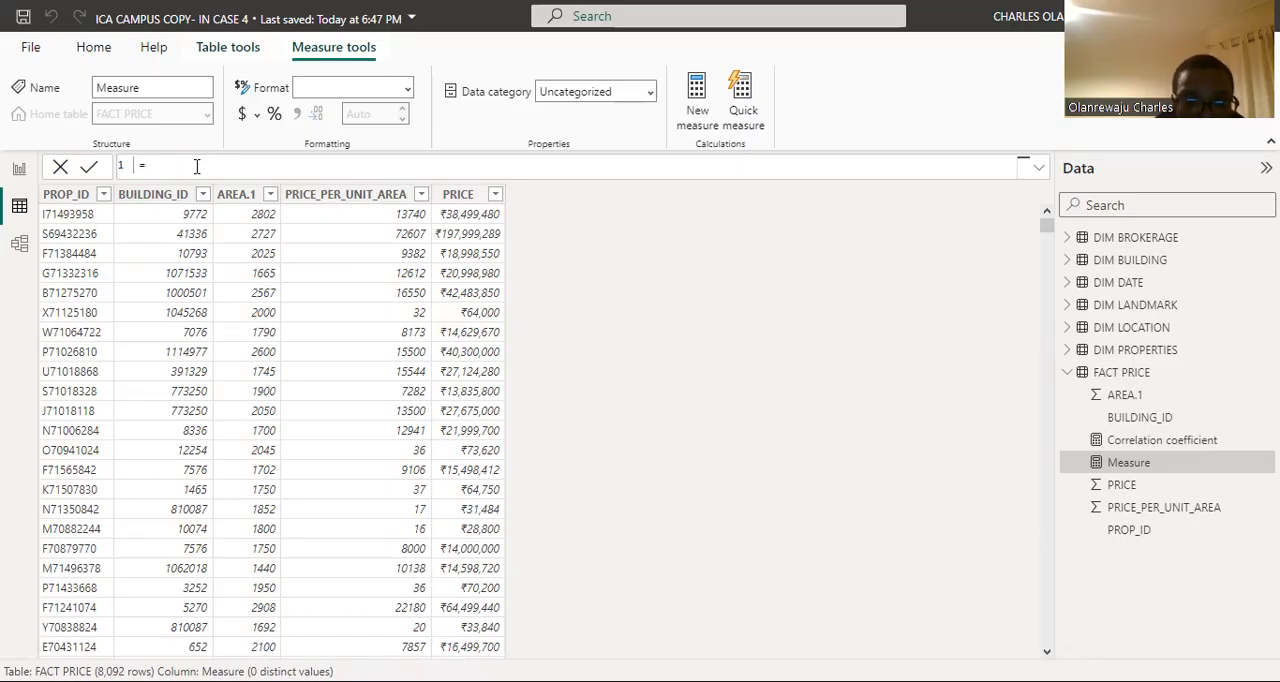
type("C ")
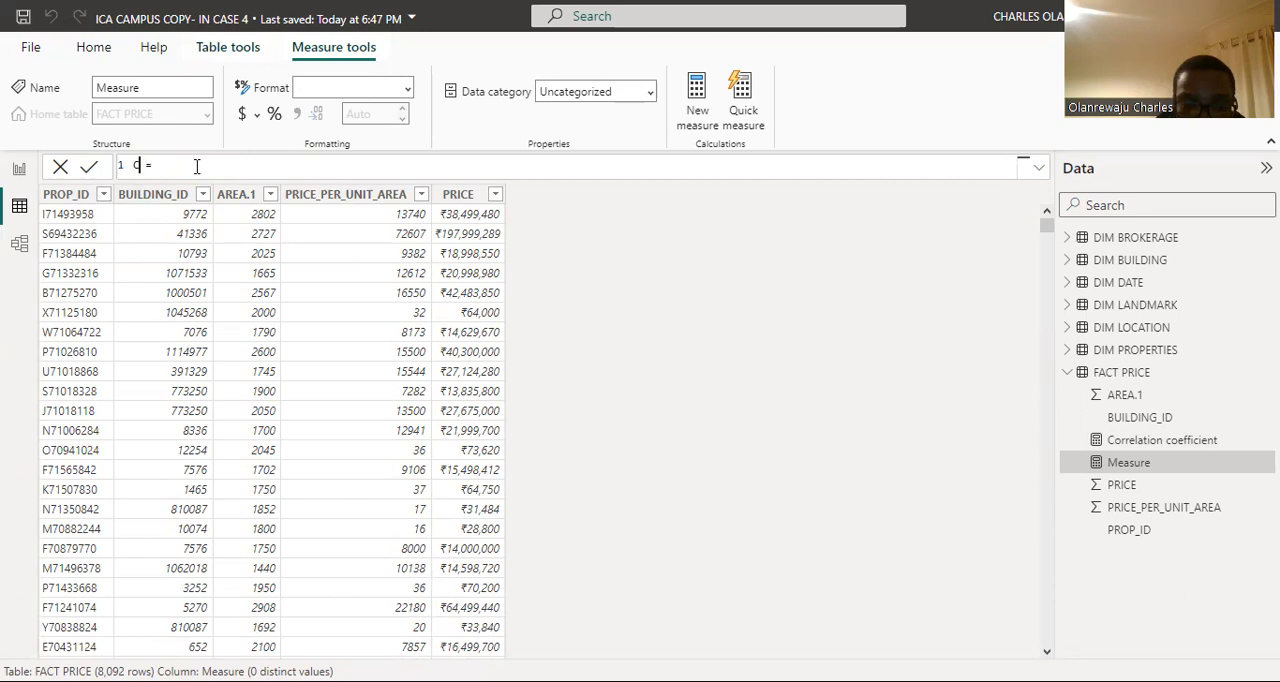
type("orrela")
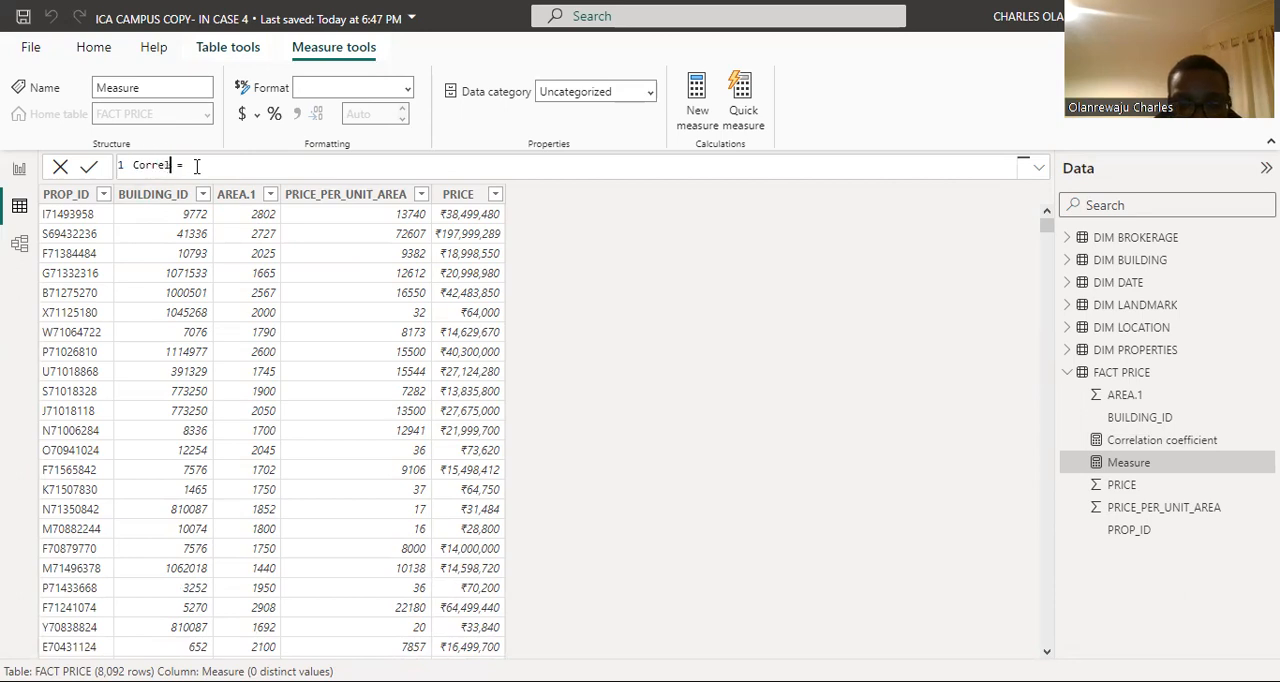
type("tion ")
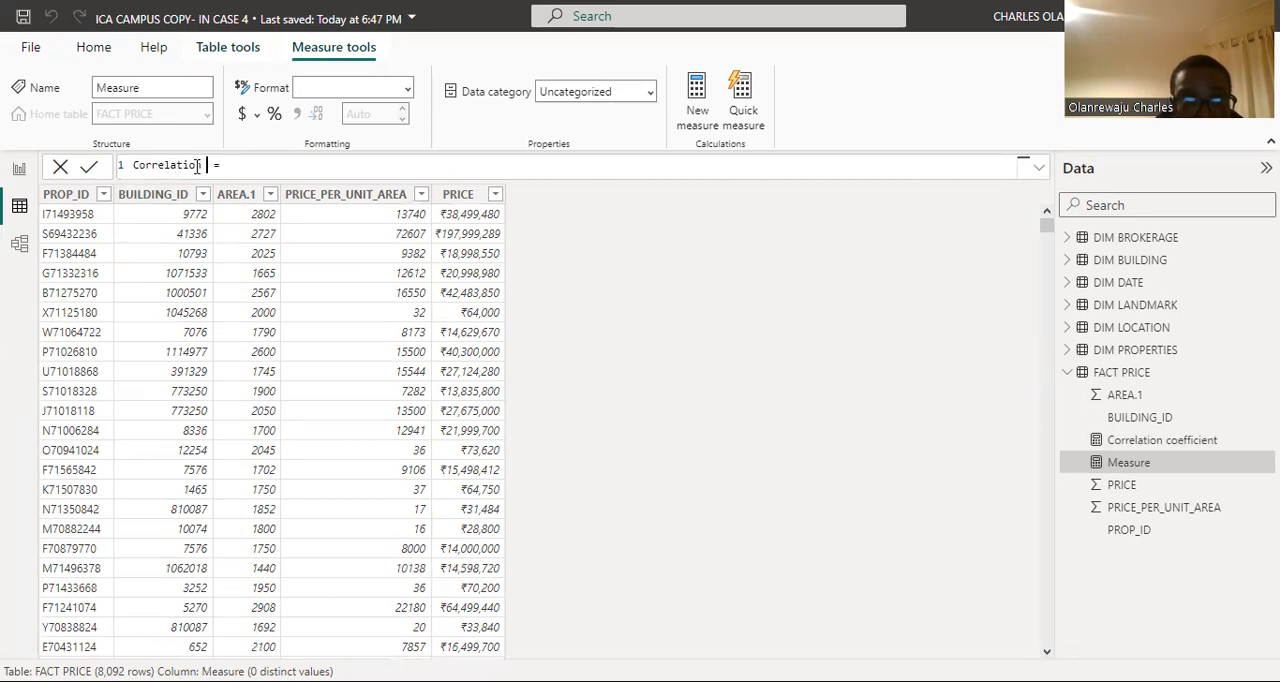
type("Coeffici")
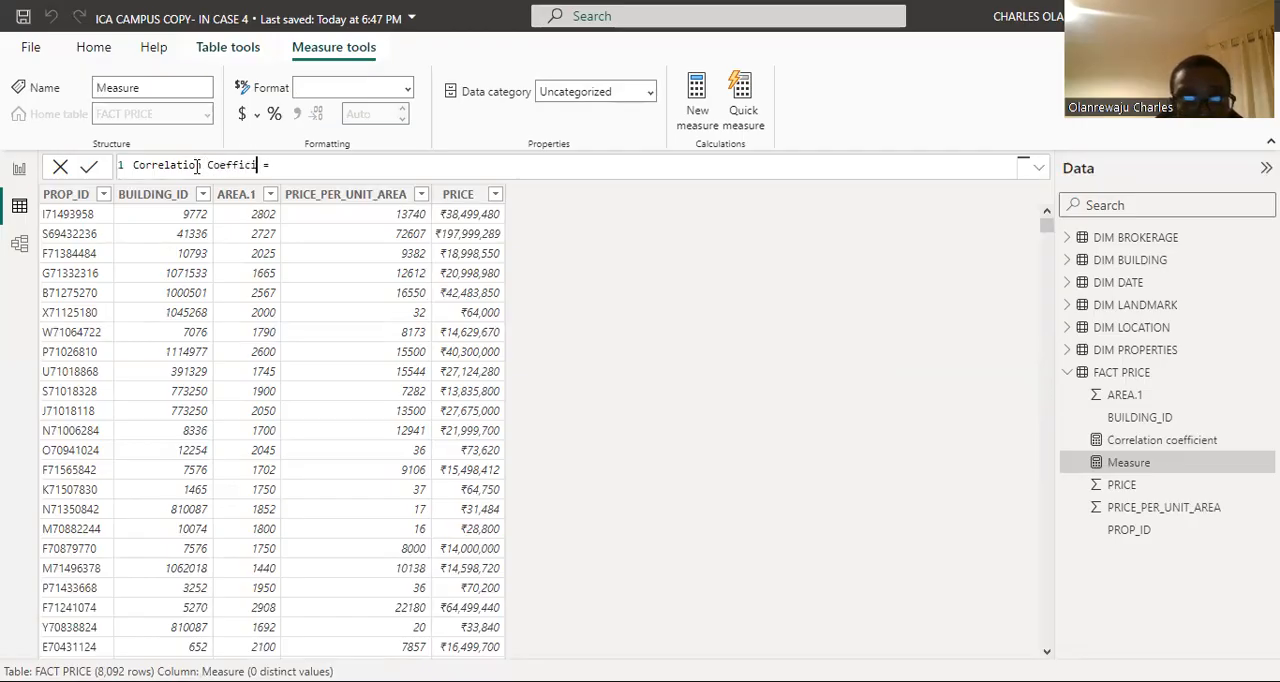
type("ent ")
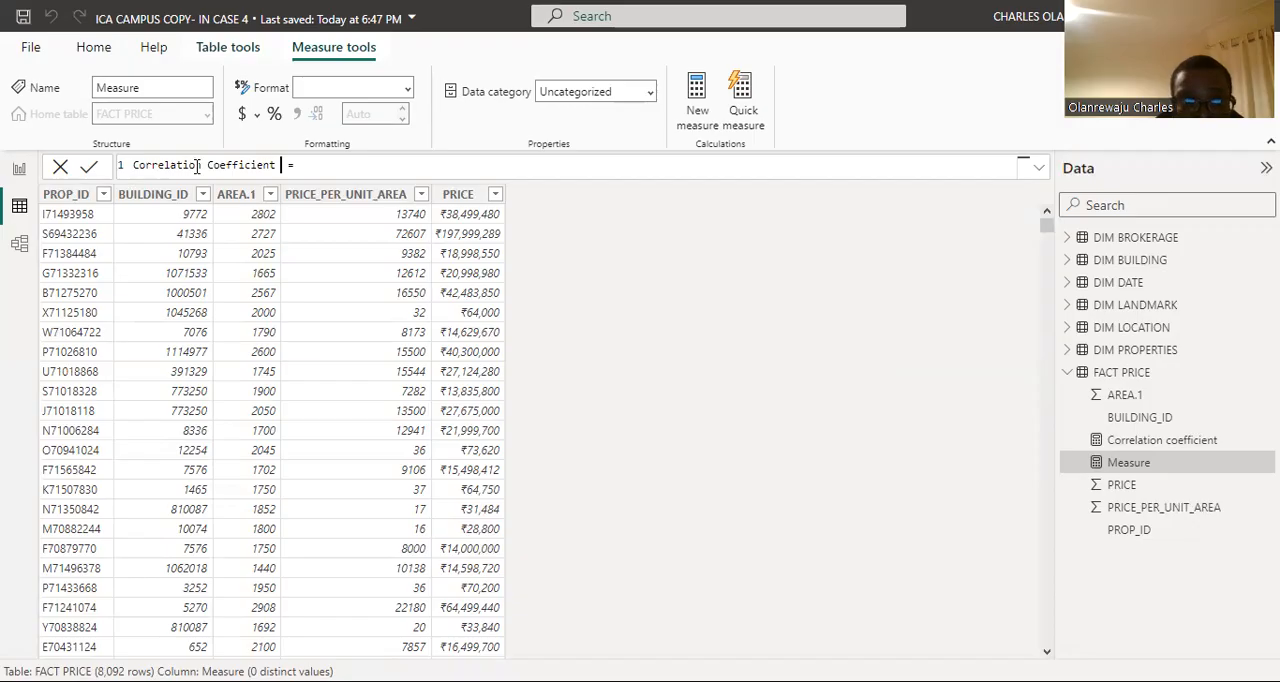
type("Cate")
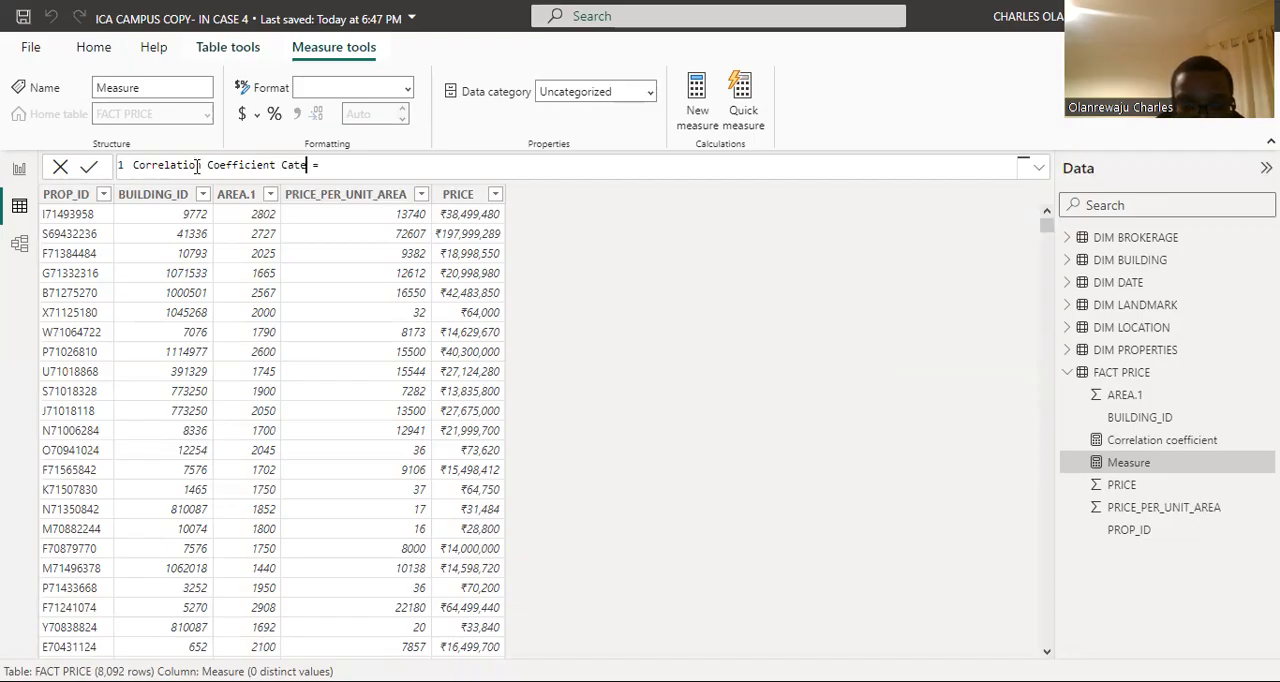
type("gory")
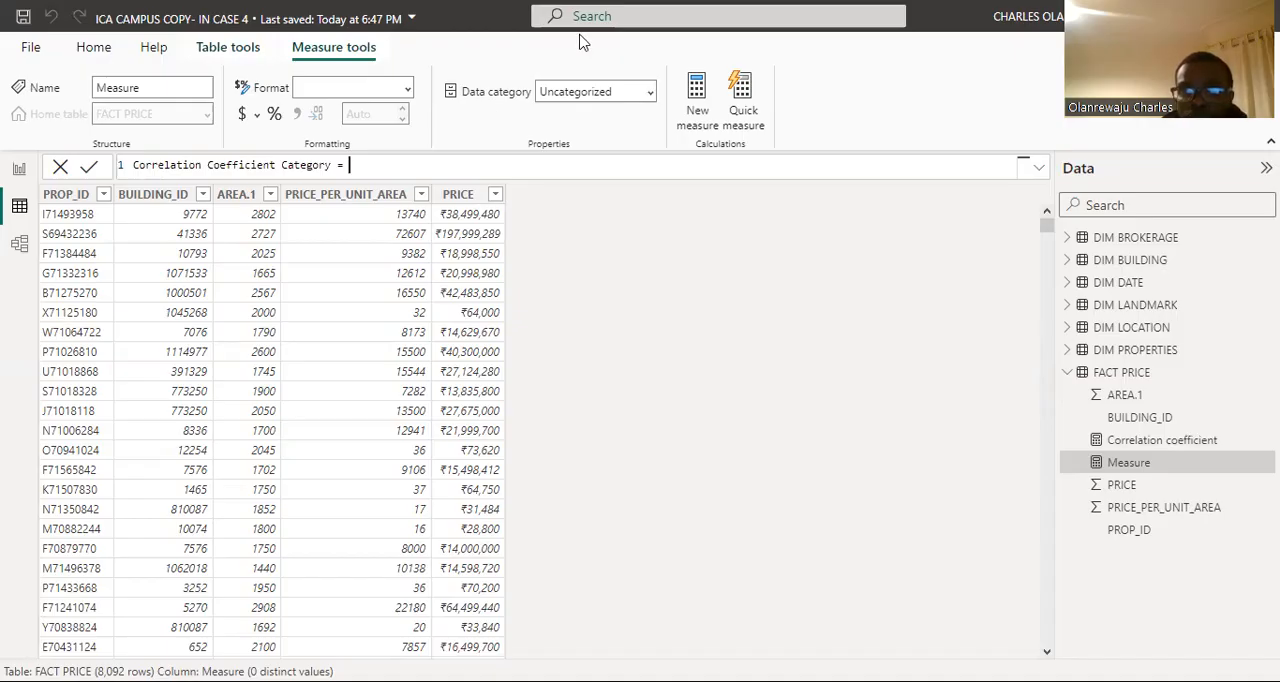
Step: Define the category measure with a SWITCH(TRUE) formula mapping [Correlation Coefficient] ranges from -1 to 1 to correlation strength labels, and commit it
type("SWITCH(TRUE,     [Correlation Coefficient] = -1, \"Perfect negative correlation\",     [Correlation Coefficient] > -1 && [Correlation Coefficient] <= -0.8, \"Very strong negative correlation\",     [Correlation Coefficient] > -0.8 && [Correlation Coefficient] <= -0.6, \"Strong negative correlation\",     [Correlation Coefficient] > -0.6 && [Correlation Coefficient] <= -0.4, \"Moderate negative correlation\",     [Correlation Coefficient] > -0.4 && [Correlation Coefficient] <= -0.2, \"Weak negative correlation\",     [Correlation Coefficient] > -0.2 && [Correlation Coefficient] < 0, \"Very weak negative correlation\",     [Correlation Coefficient] = 0, \"No correlation\",     [Correlation Coefficient] > 0 && [Correlation Coefficient] < 0.2, \"Very weak positive correlation\",     [Correlation Coefficient] >= 0.2 && [Correlation Coefficient] < 0.4, \"Weak positive correlation\",     [Correlation Coefficient] >= 0.4 && [Correlation Coefficient] < 0.6, \"Moderate positive correlation\",     [Correlation Coefficient] >= 0.6 && [Correlation Coefficient] < 0.8, \"Strong positive correlation\",     [Correlation Coefficient] >= 0.8 && [Correlation Coefficient] < 1, \"Very strong positive correlation\",     [Correlation Coefficient] = 1, \"Perfect positive correlation\" )")
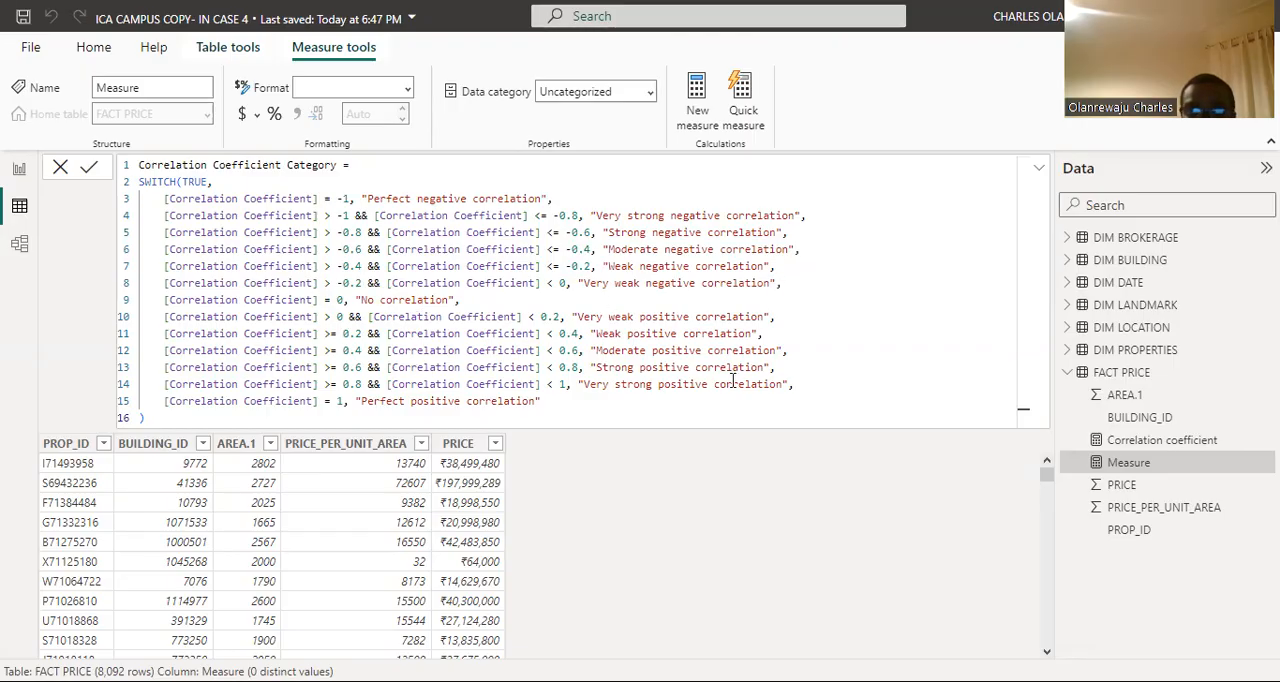
left_click(92, 174)
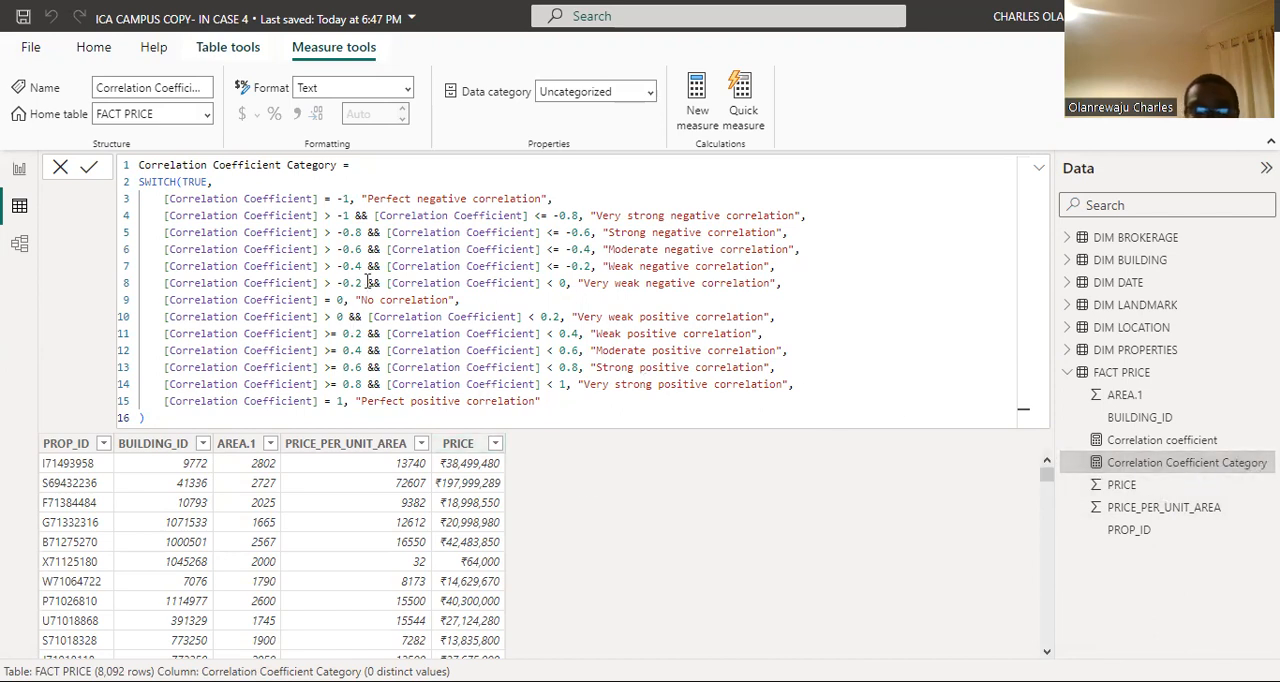
Step: On report Page 2, add a card beside the scatter chart that shows the Correlation coefficient measure
left_click(17, 177)
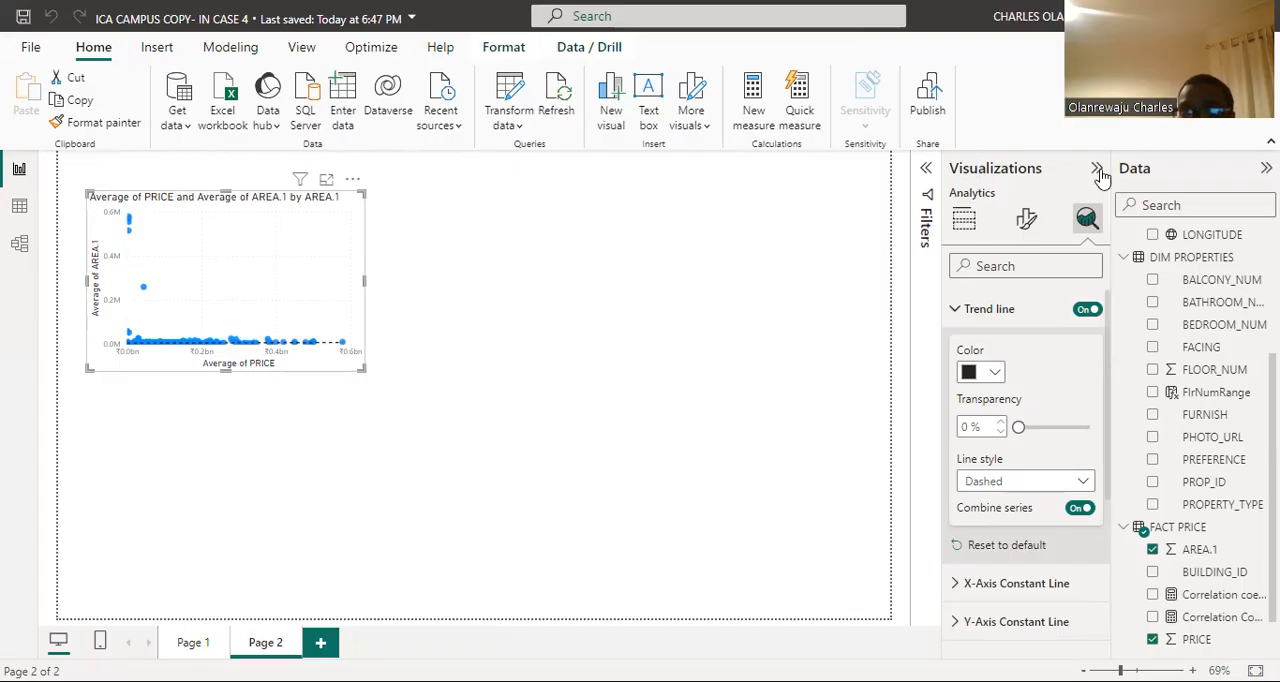
left_click(963, 218)
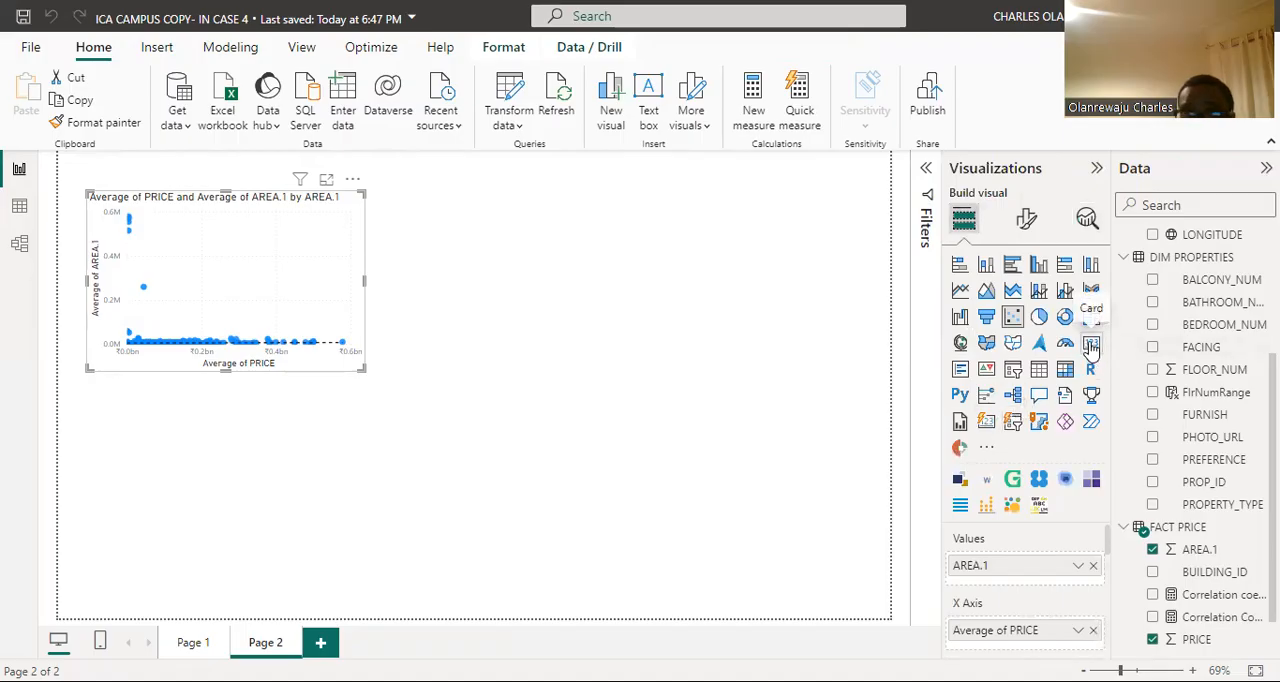
left_click(322, 360)
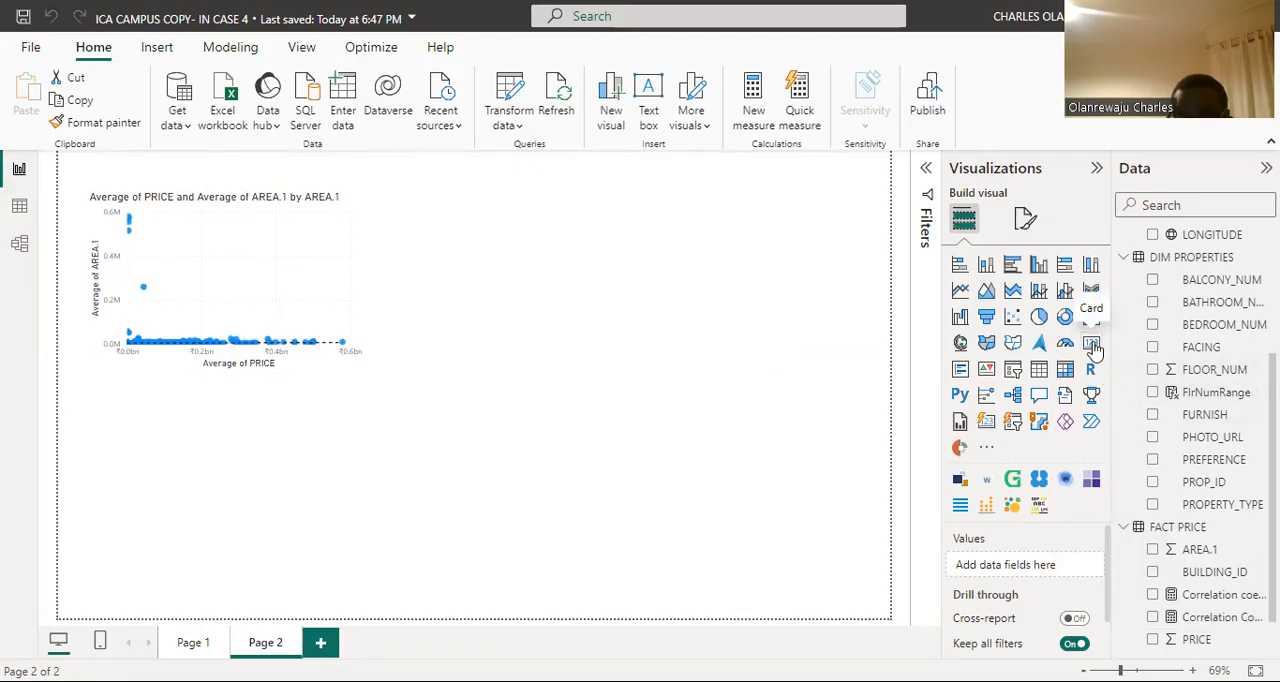
left_click(1092, 347)
left_click_drag(212, 466, 566, 301)
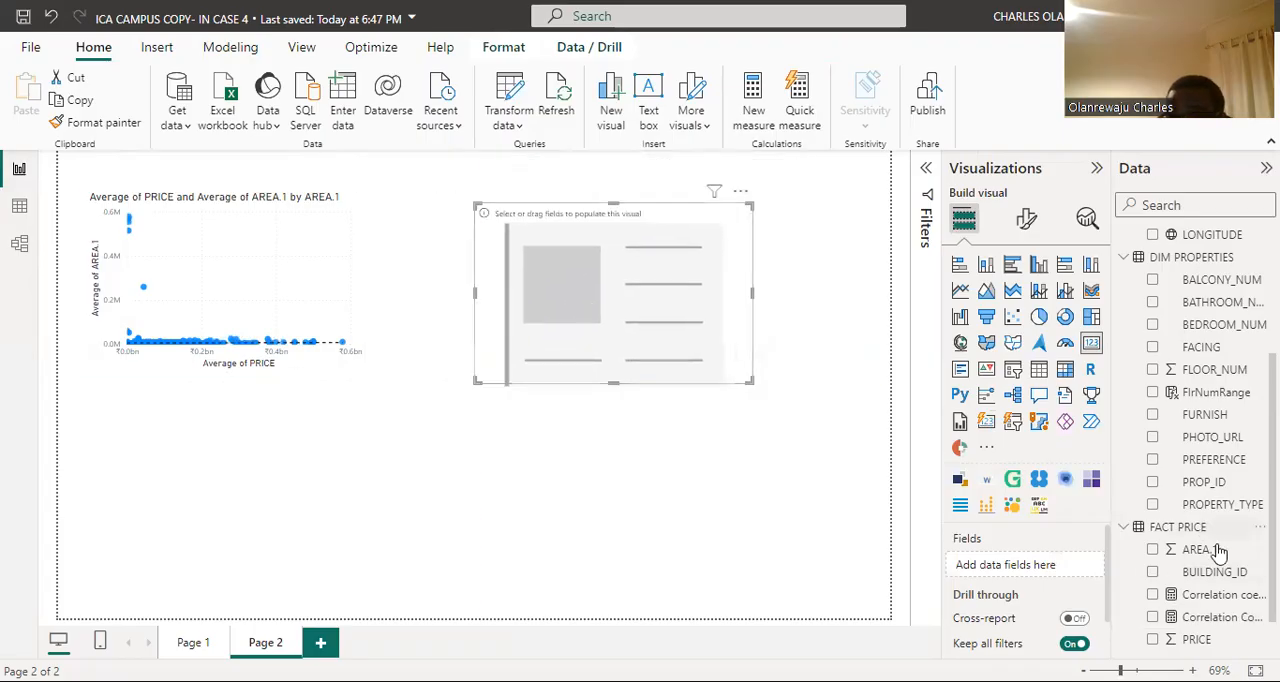
scroll(1219, 570, "down", 1)
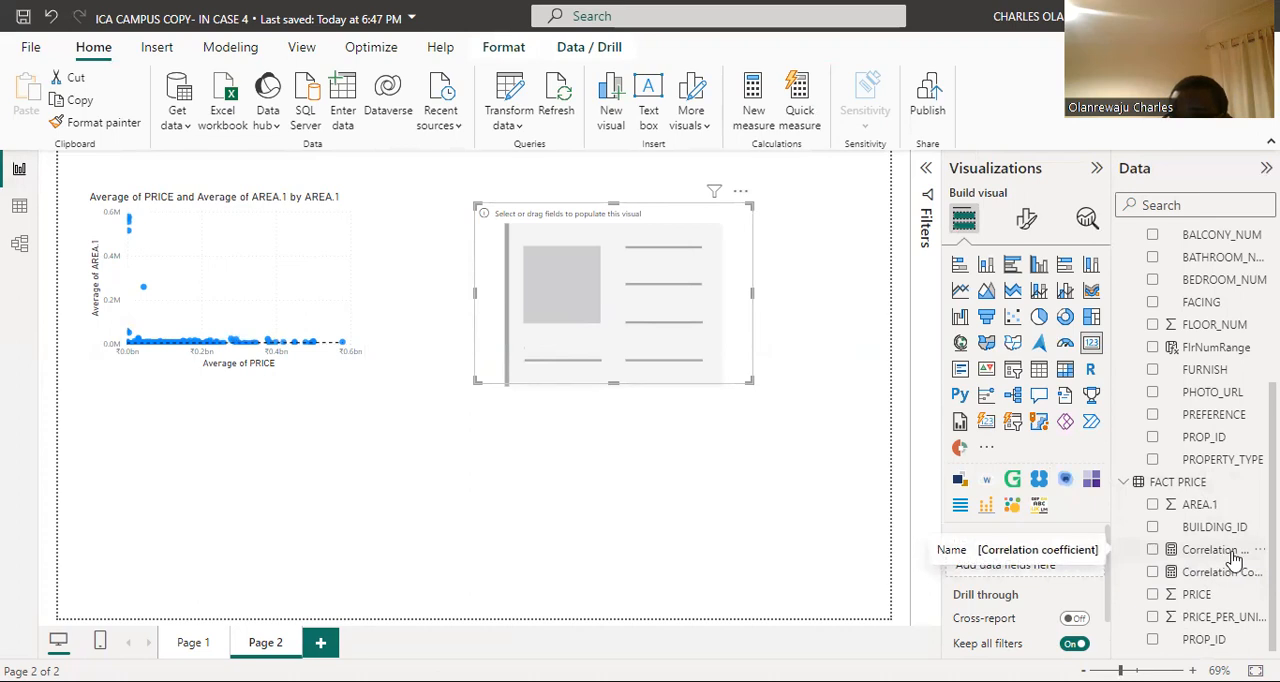
left_click_drag(1230, 557, 1064, 576)
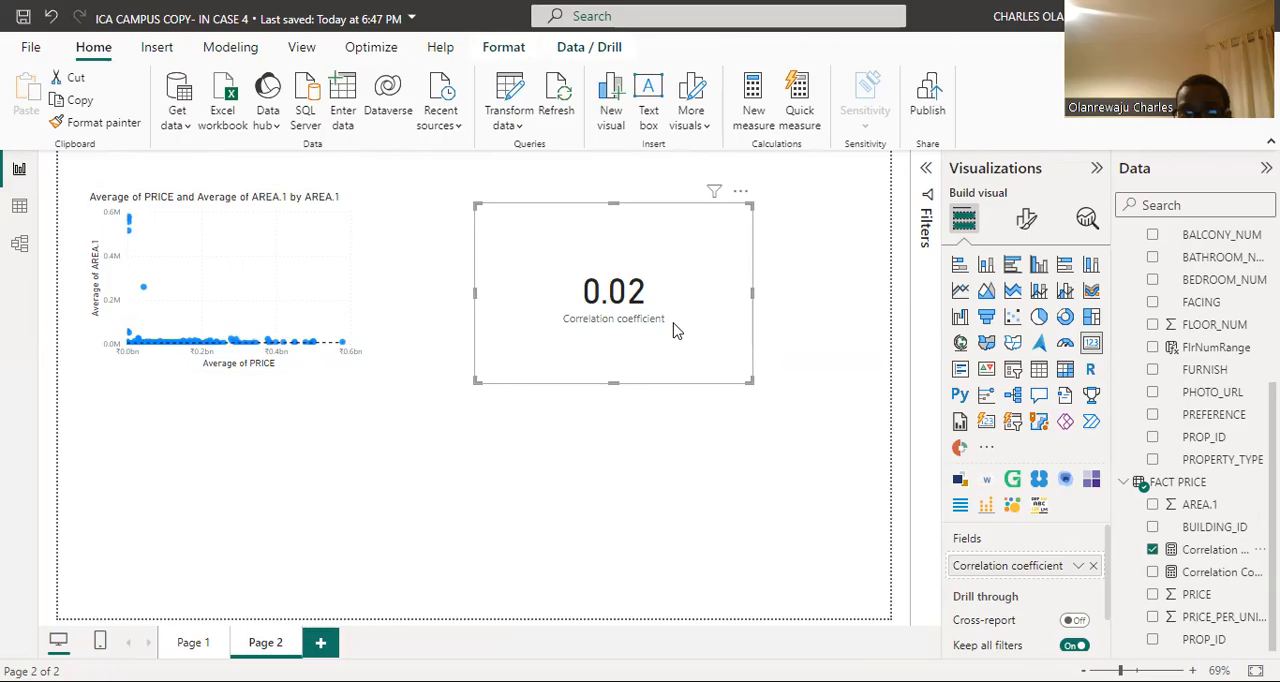
Step: Shrink the Correlation coefficient card in height and width to fit closely around its value
left_click_drag(616, 383, 618, 322)
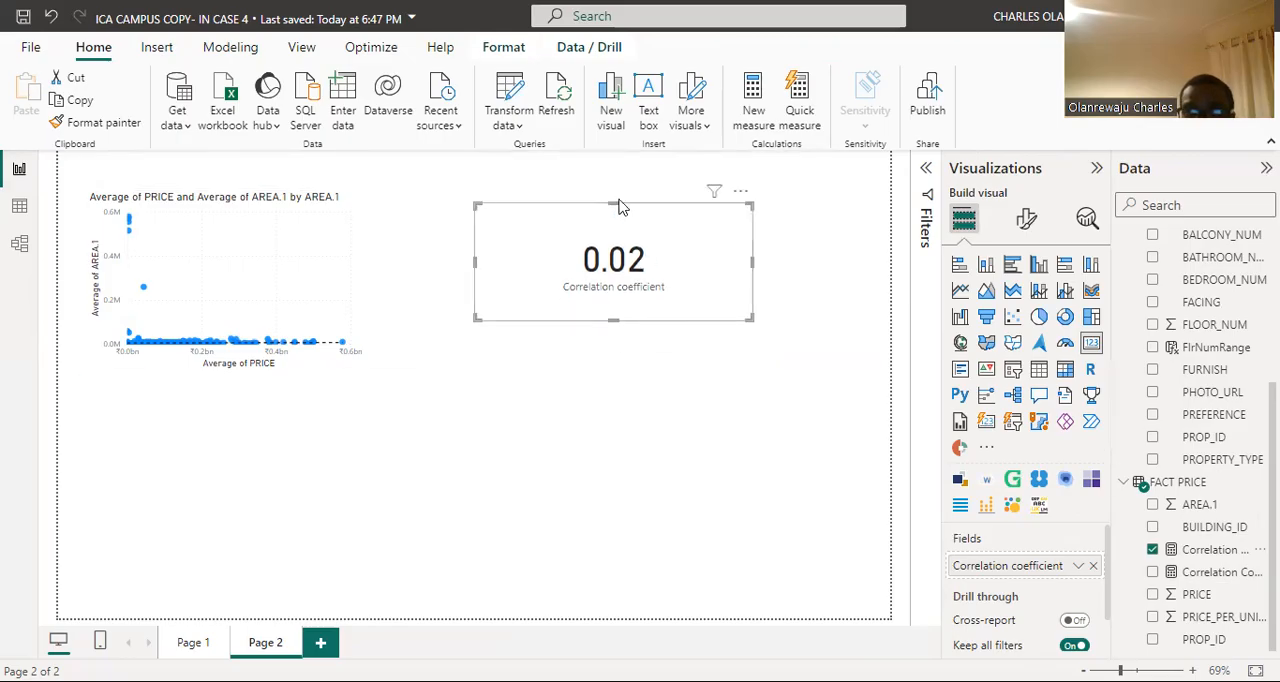
left_click_drag(616, 214, 618, 228)
left_click_drag(755, 282, 728, 277)
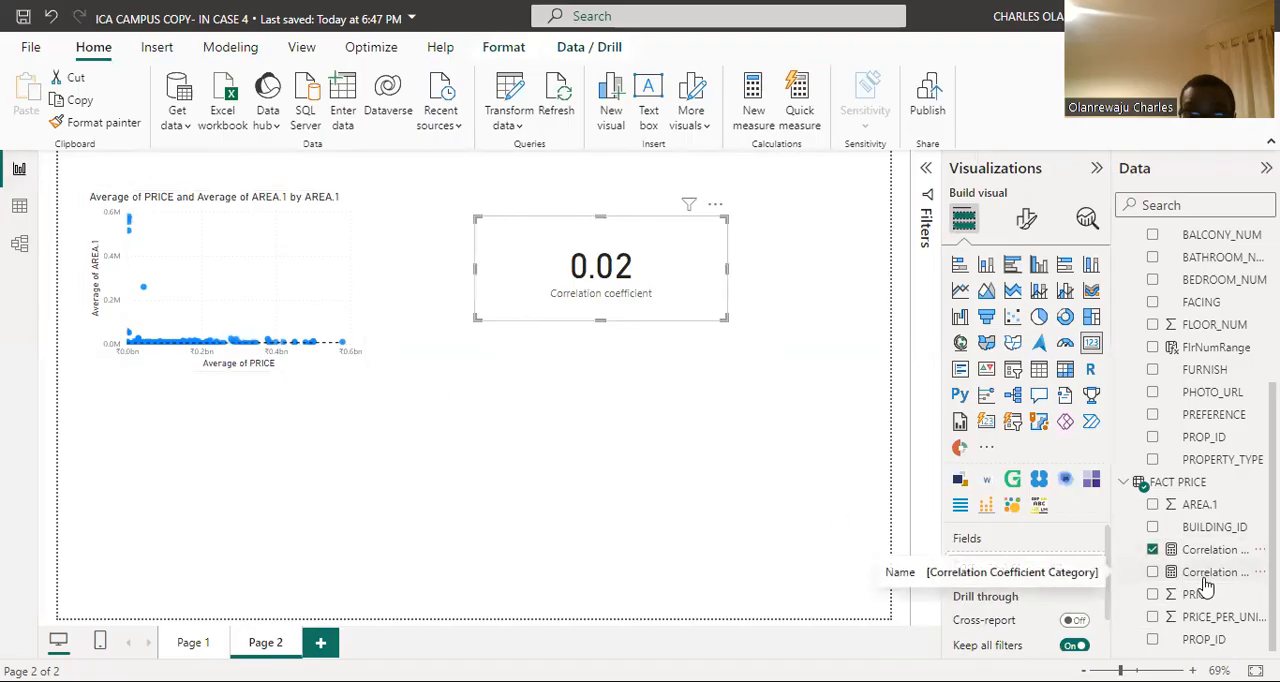
Step: Add a second card below the Correlation coefficient card, showing the Correlation Coefficient Category measure, and slightly reduce its height
left_click(600, 404)
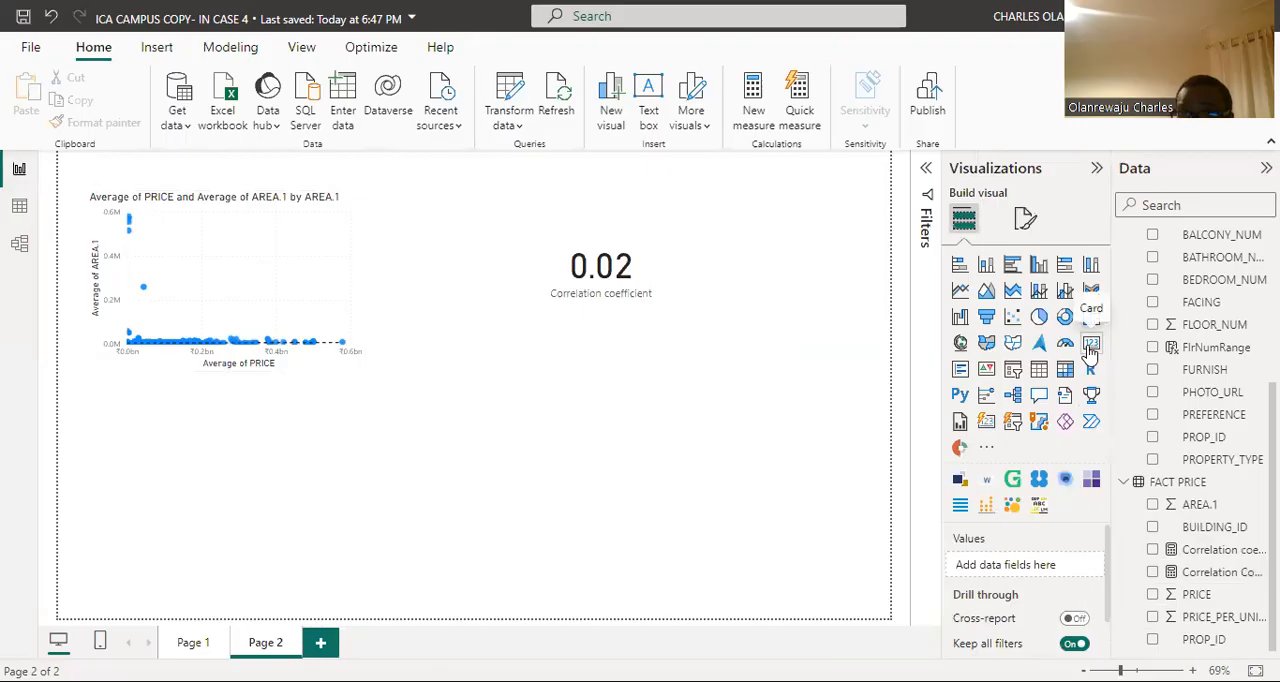
left_click(1091, 345)
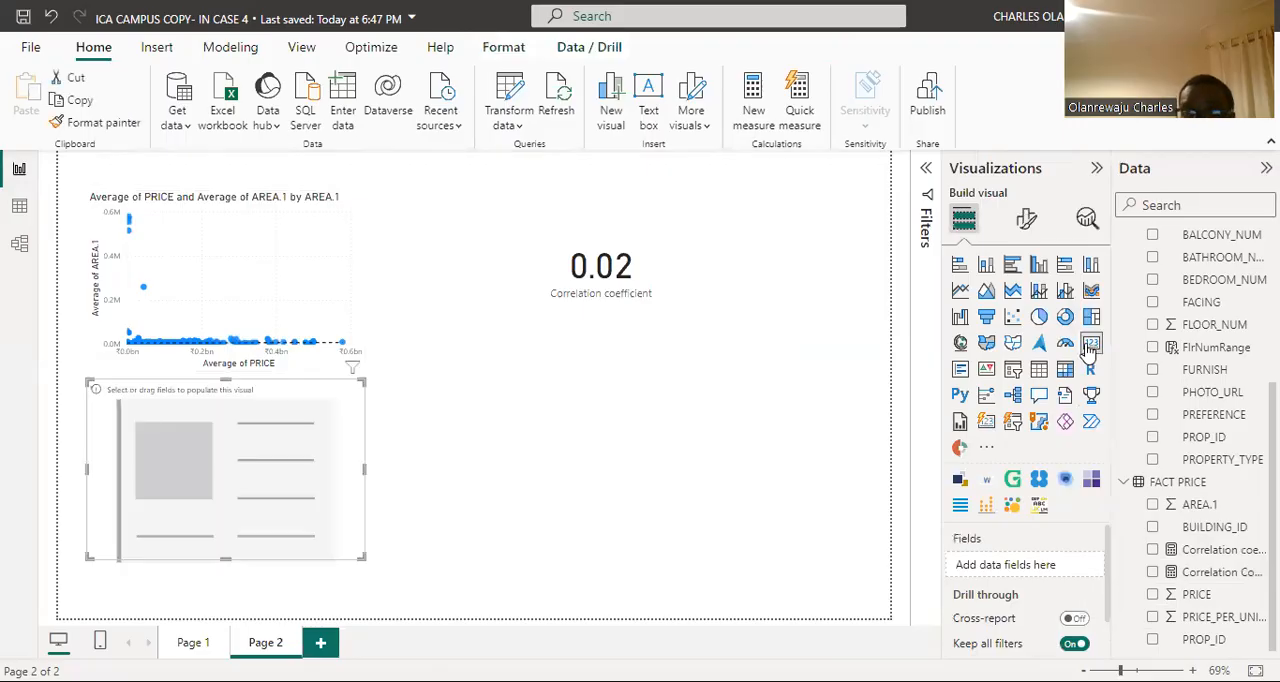
left_click_drag(253, 478, 545, 412)
left_click_drag(640, 363, 660, 437)
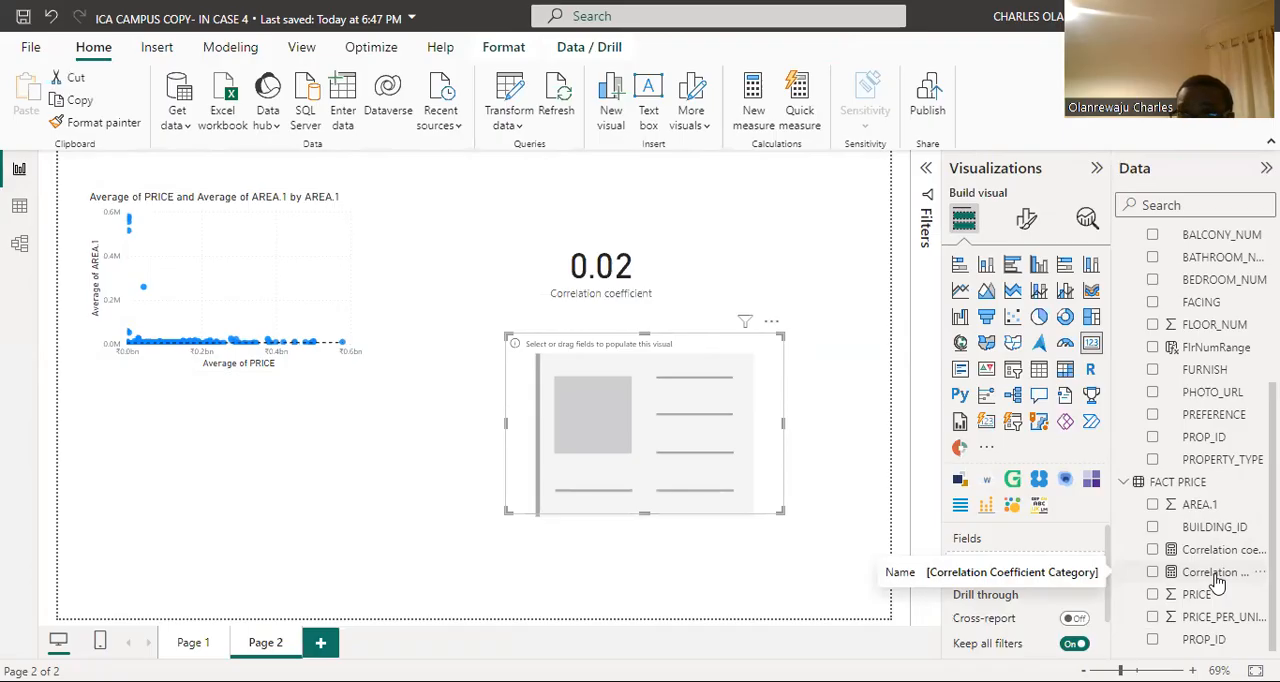
left_click_drag(1197, 572, 1066, 572)
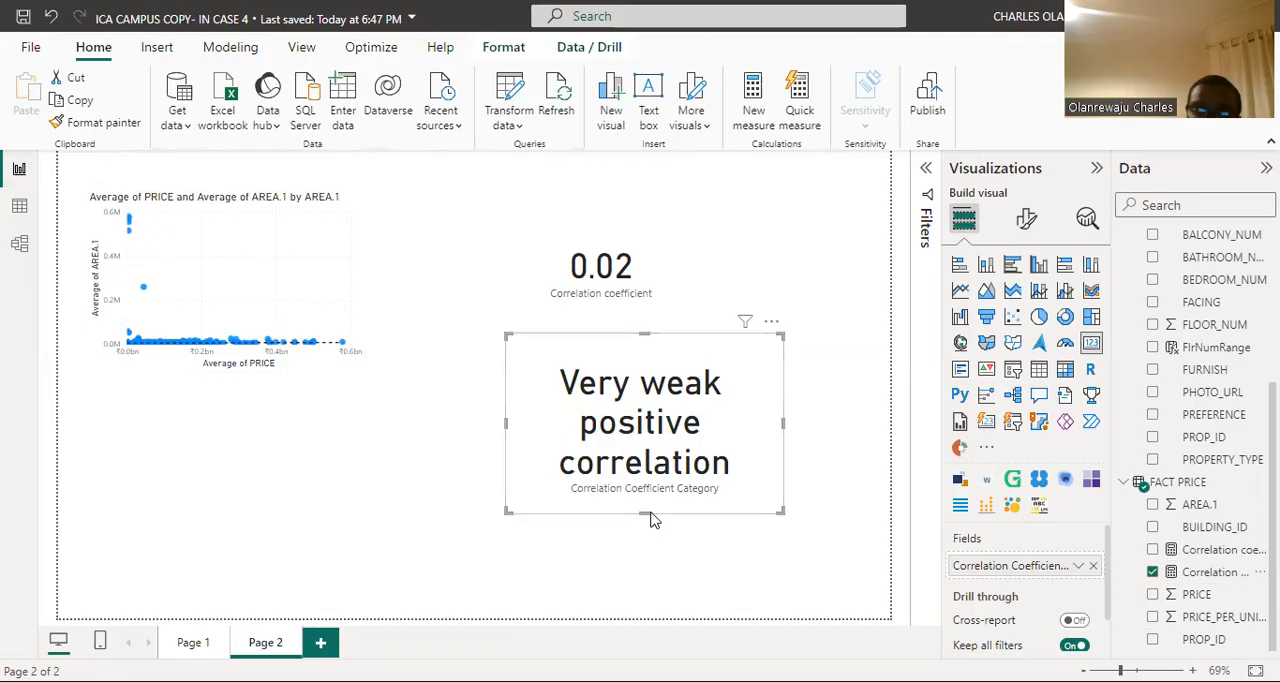
mouse_move(645, 513)
left_mouse_down()
mouse_move(655, 471)
mouse_move(650, 512)
left_mouse_up()
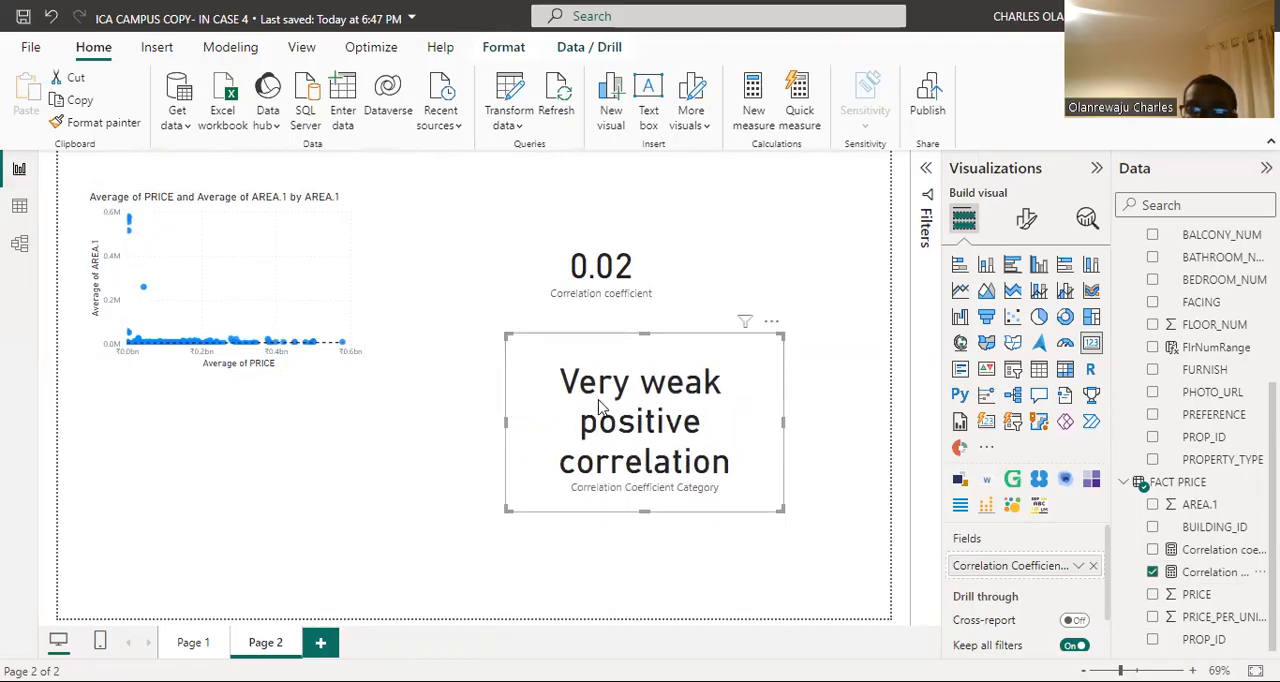